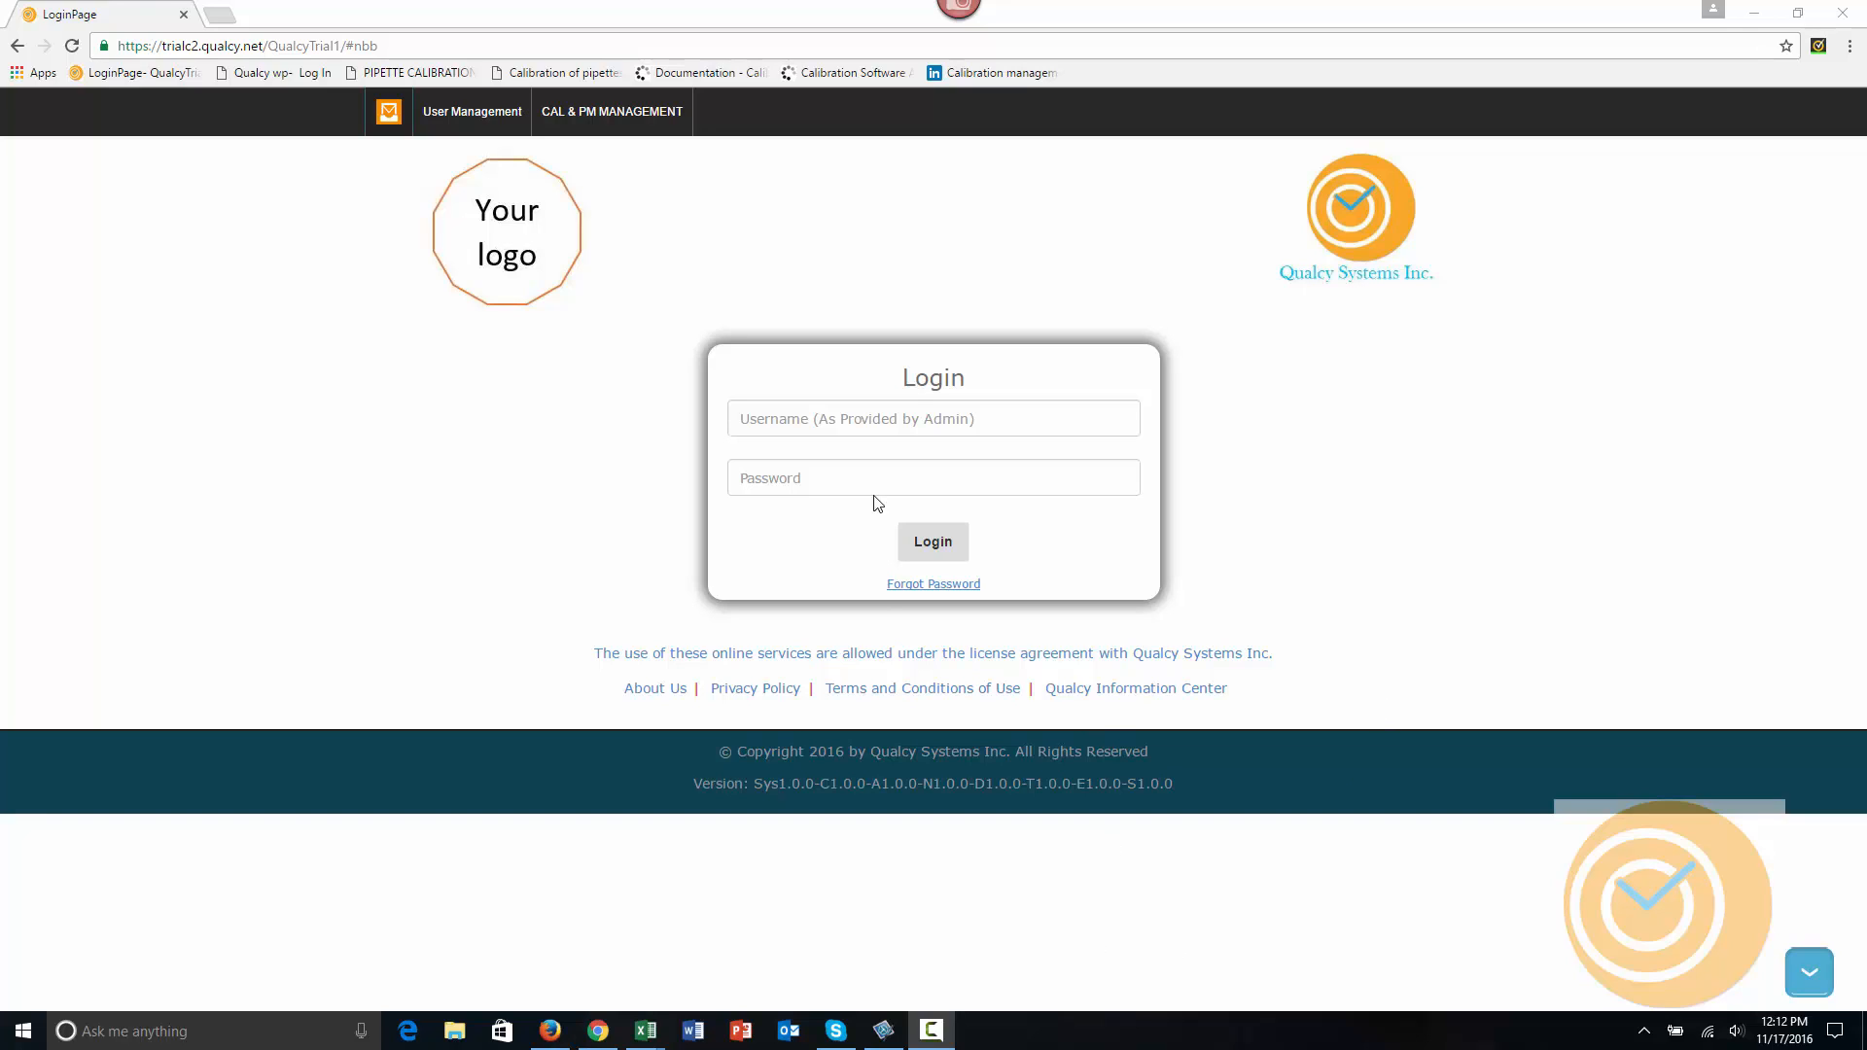
Log in with the account's username and password.
click(841, 426)
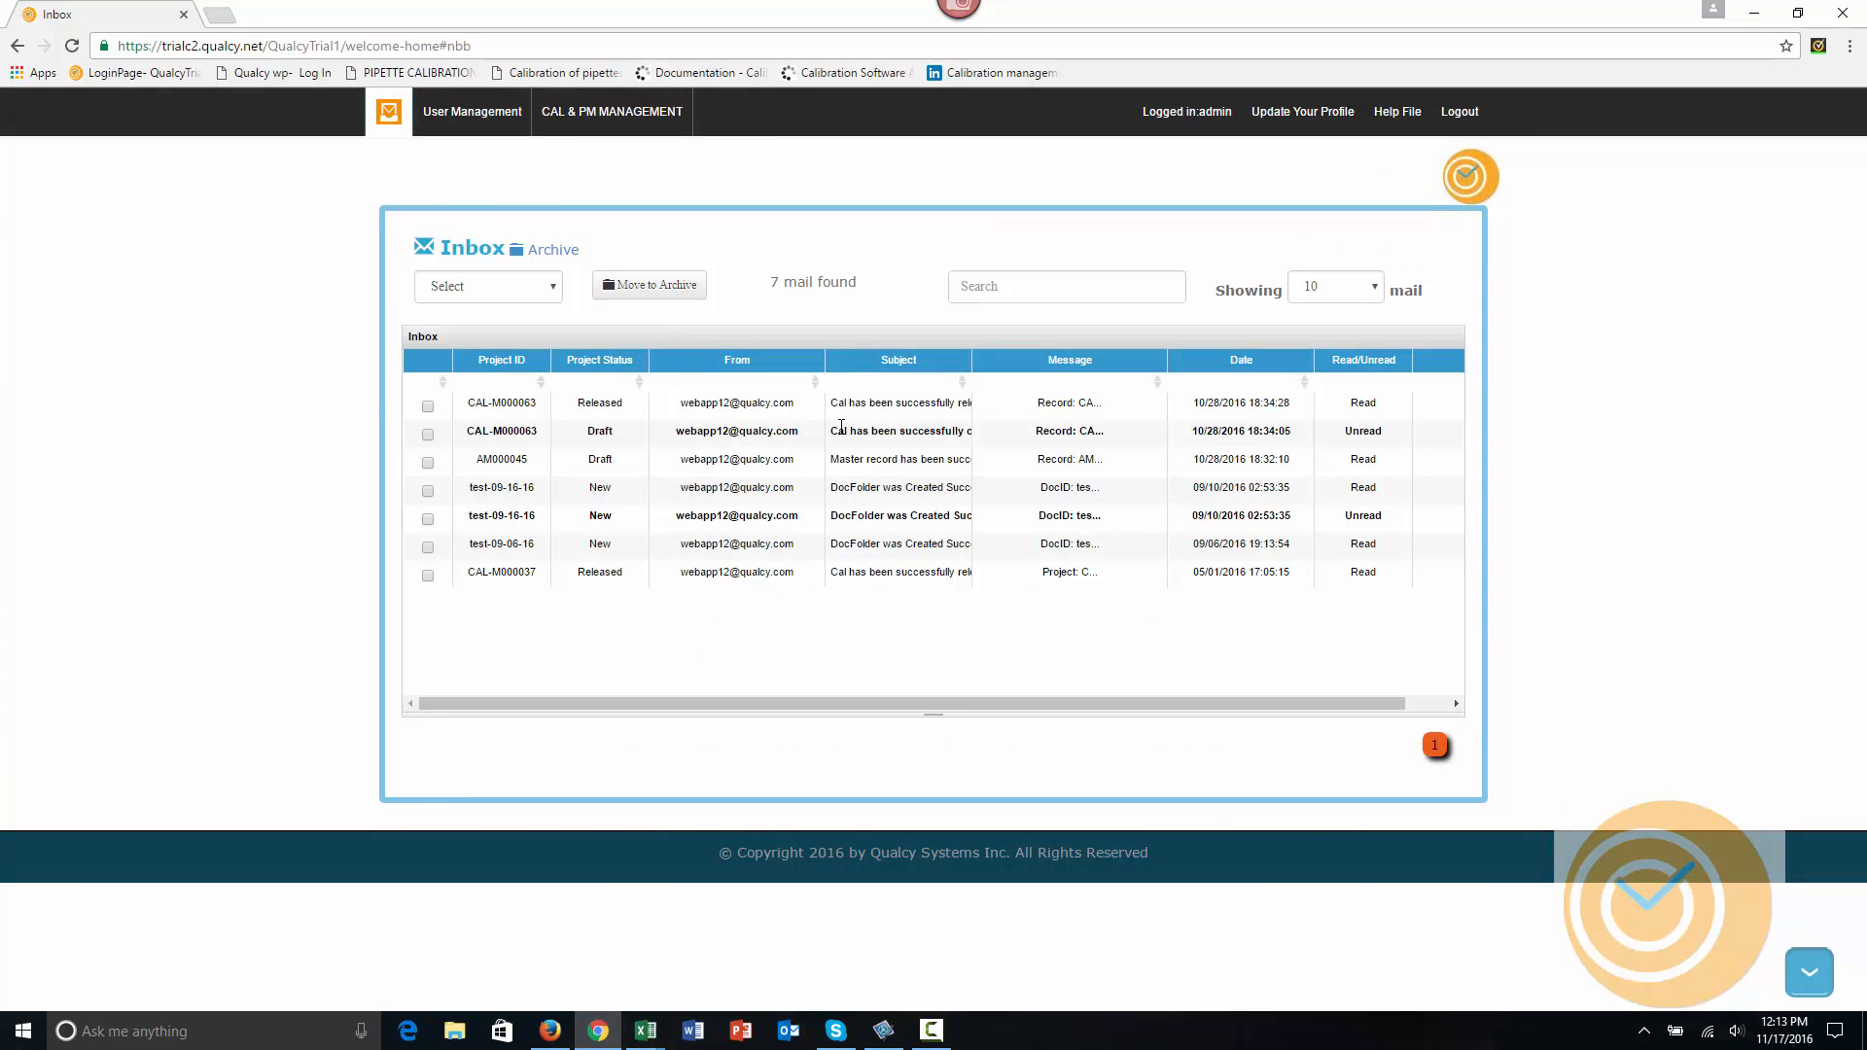
Start adding a new calibration template in the Cal Spec Setup settings of CAL & PM Management.
click(640, 114)
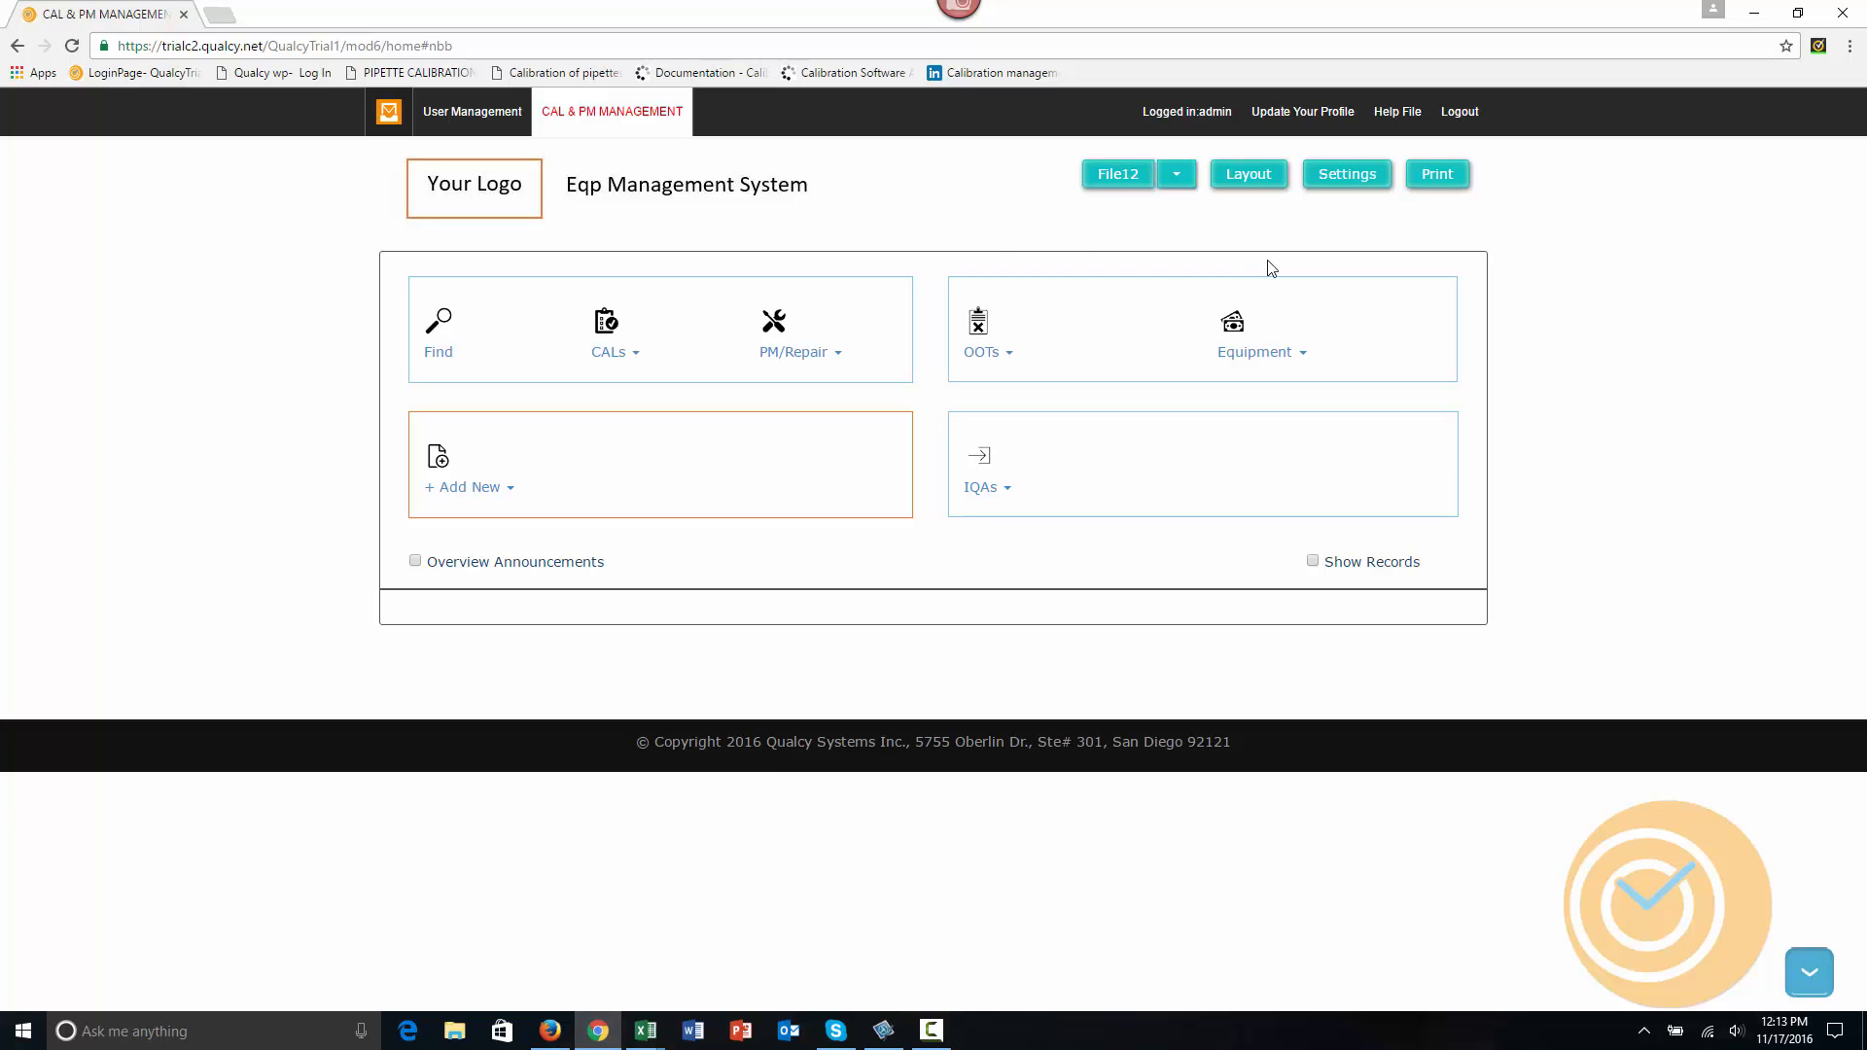
click(1335, 187)
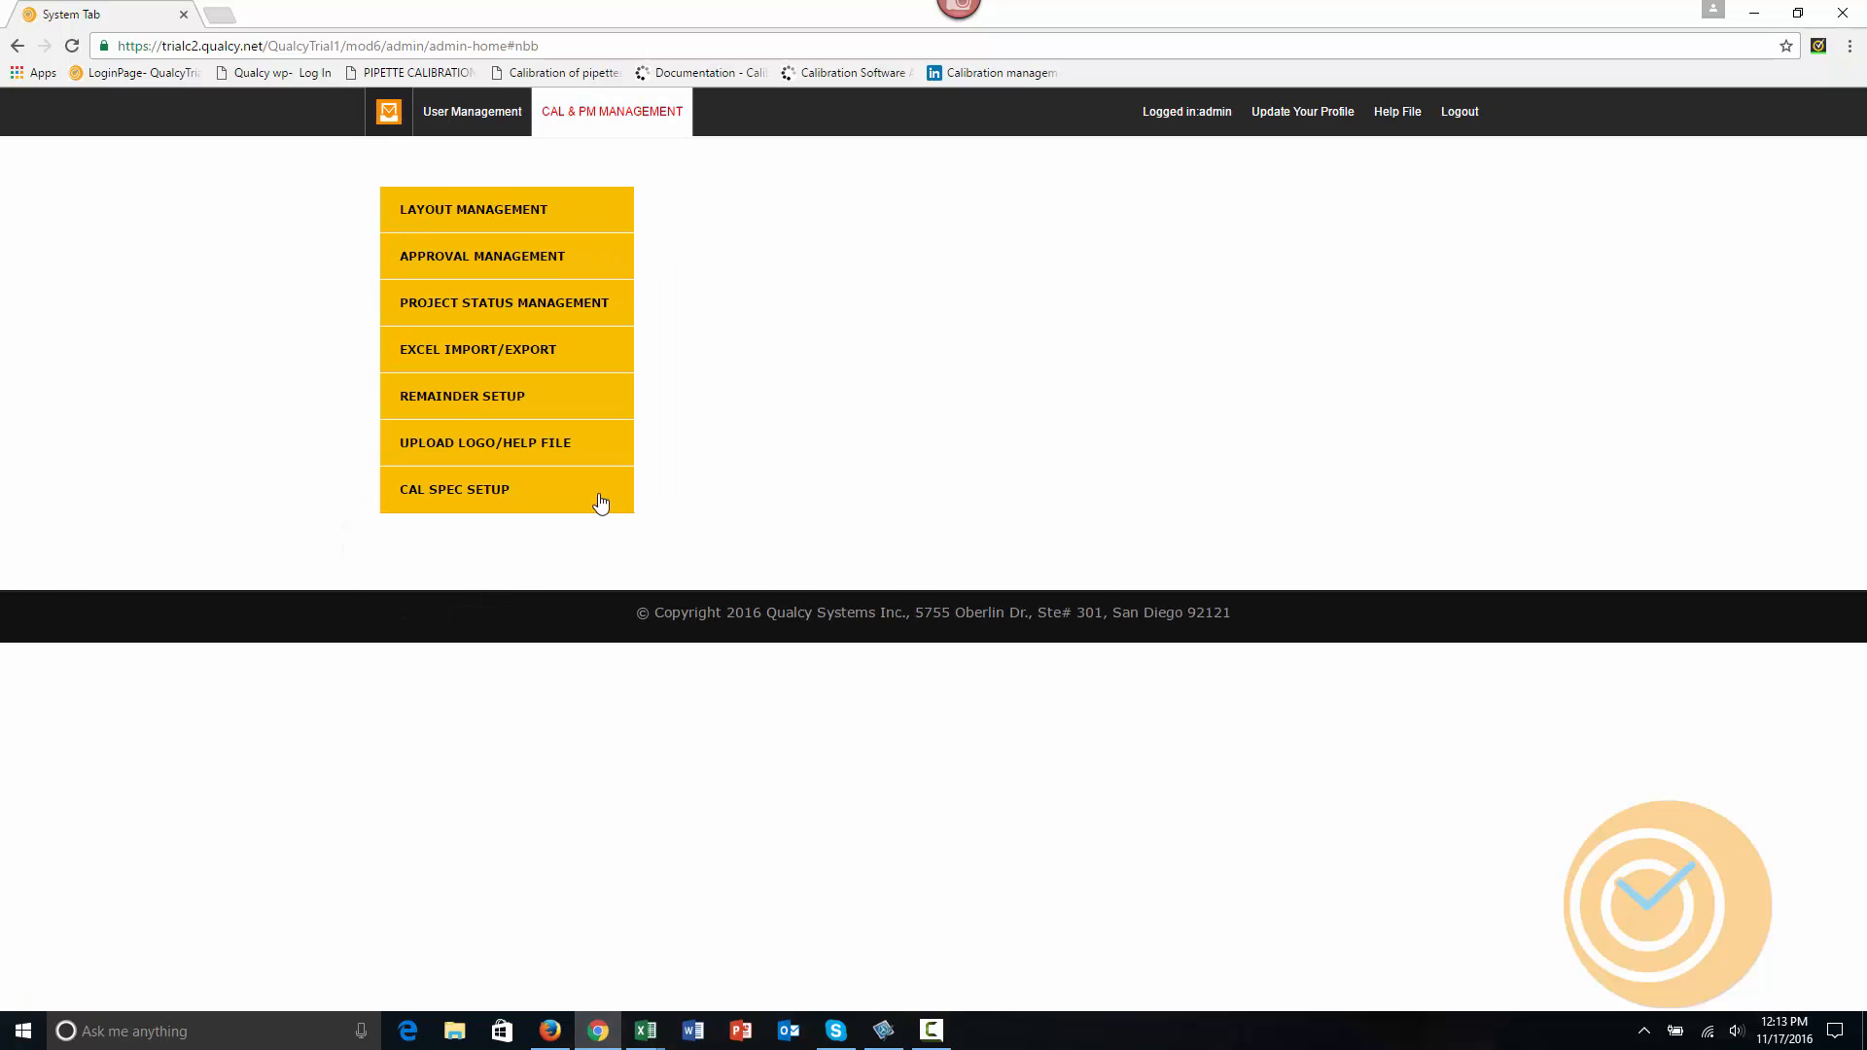
click(466, 500)
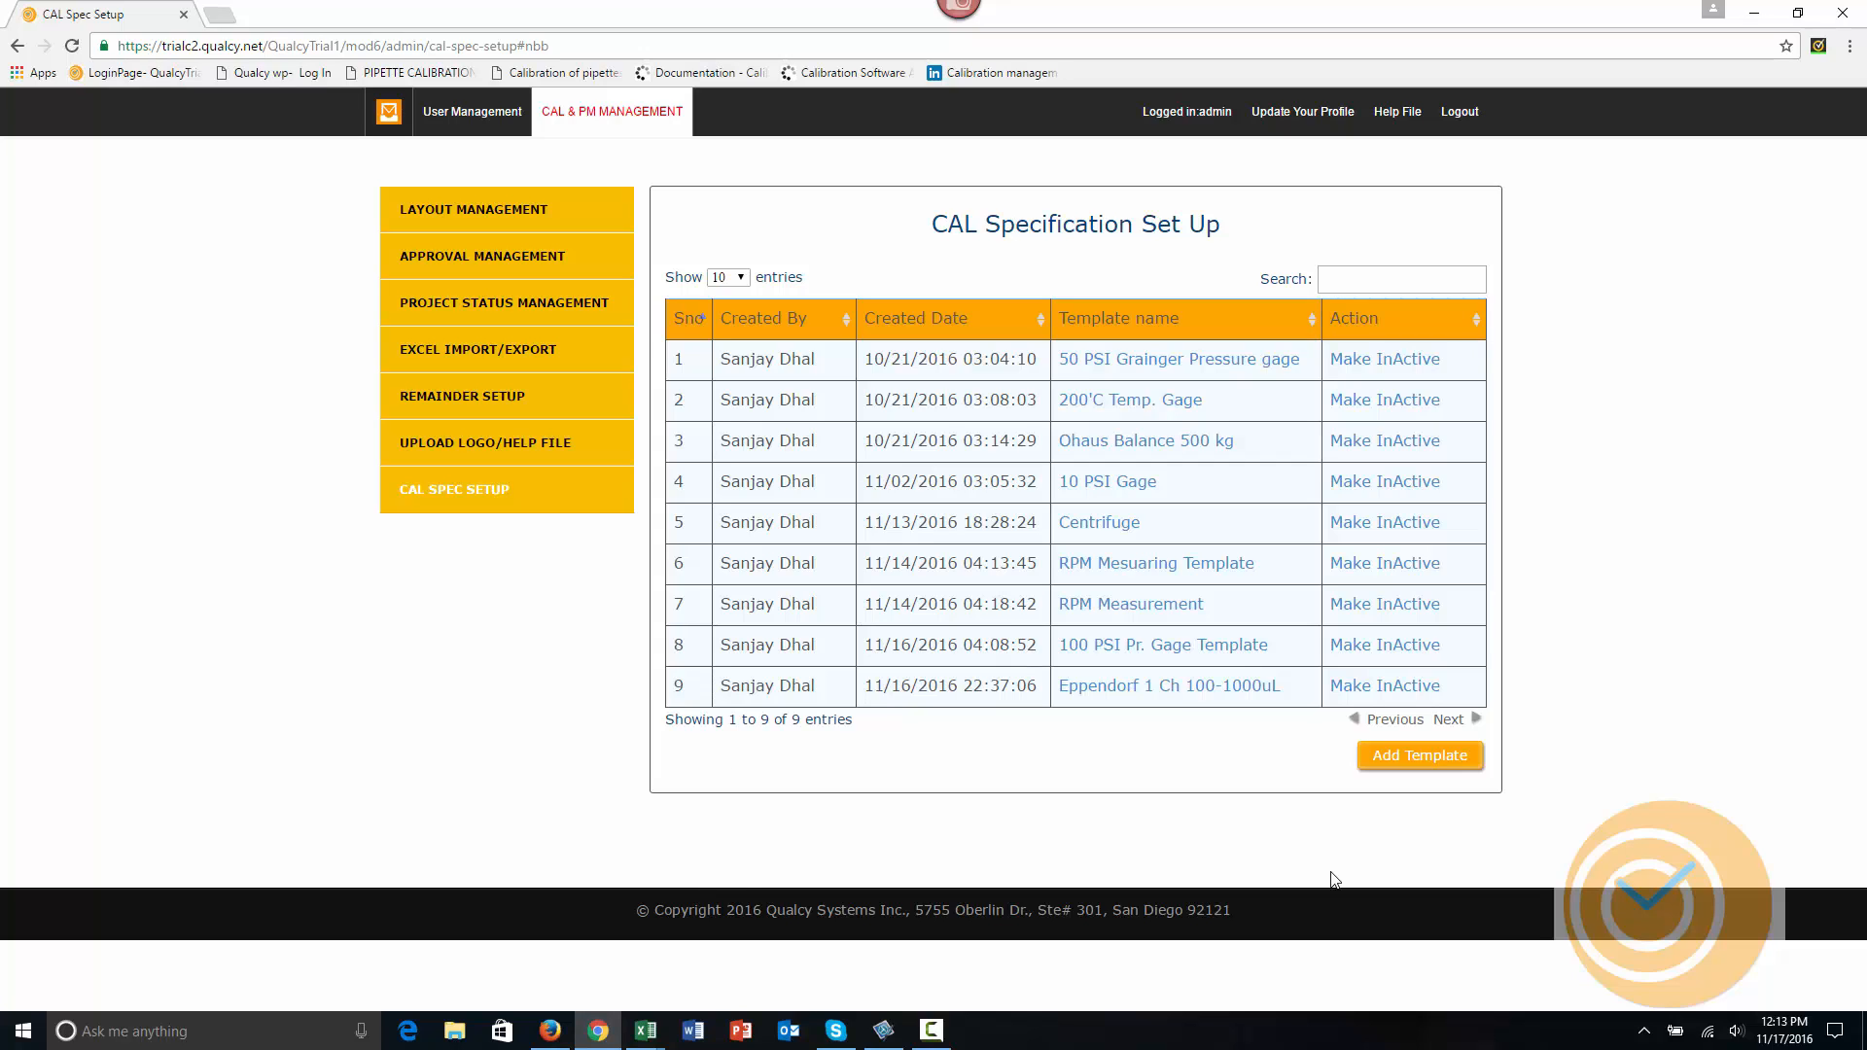
click(1417, 766)
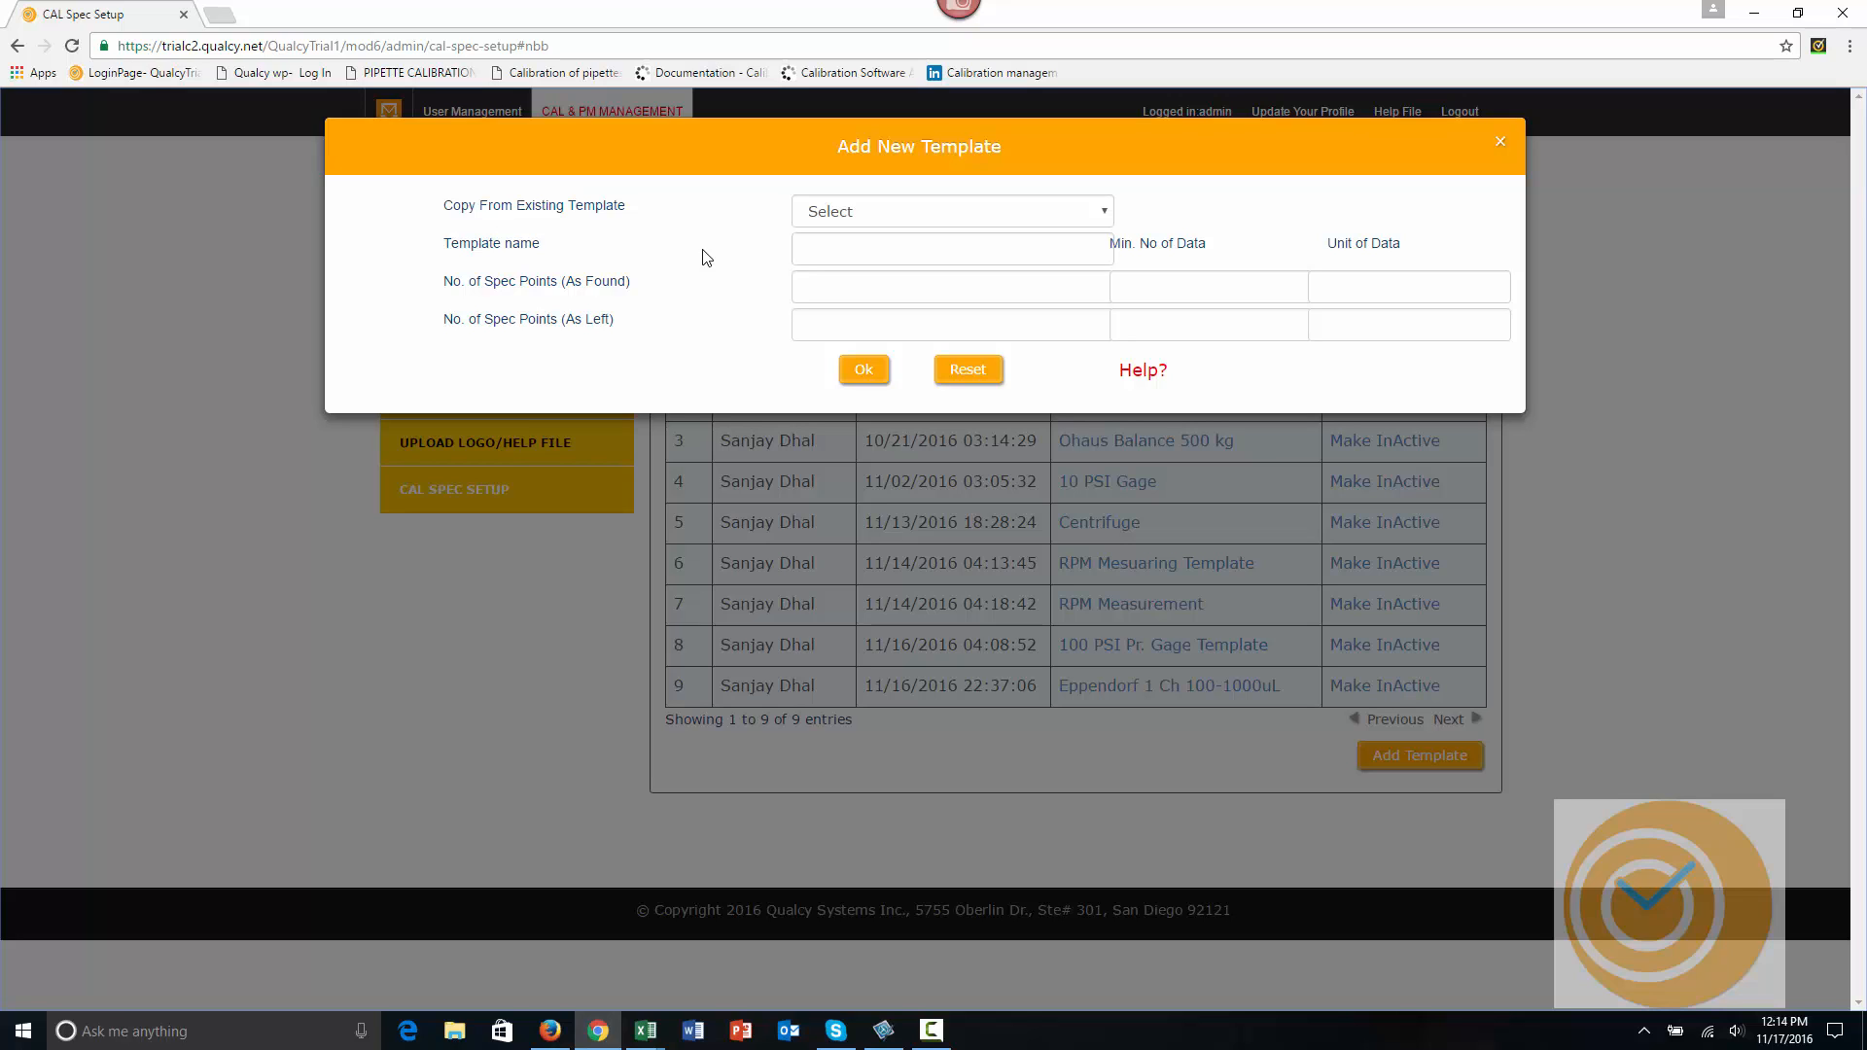
Name the template Pressure Gage 10 PSI and set 3 spec points for both As Found and As Left.
click(836, 259)
text(Pressure Gage 10 PSI)
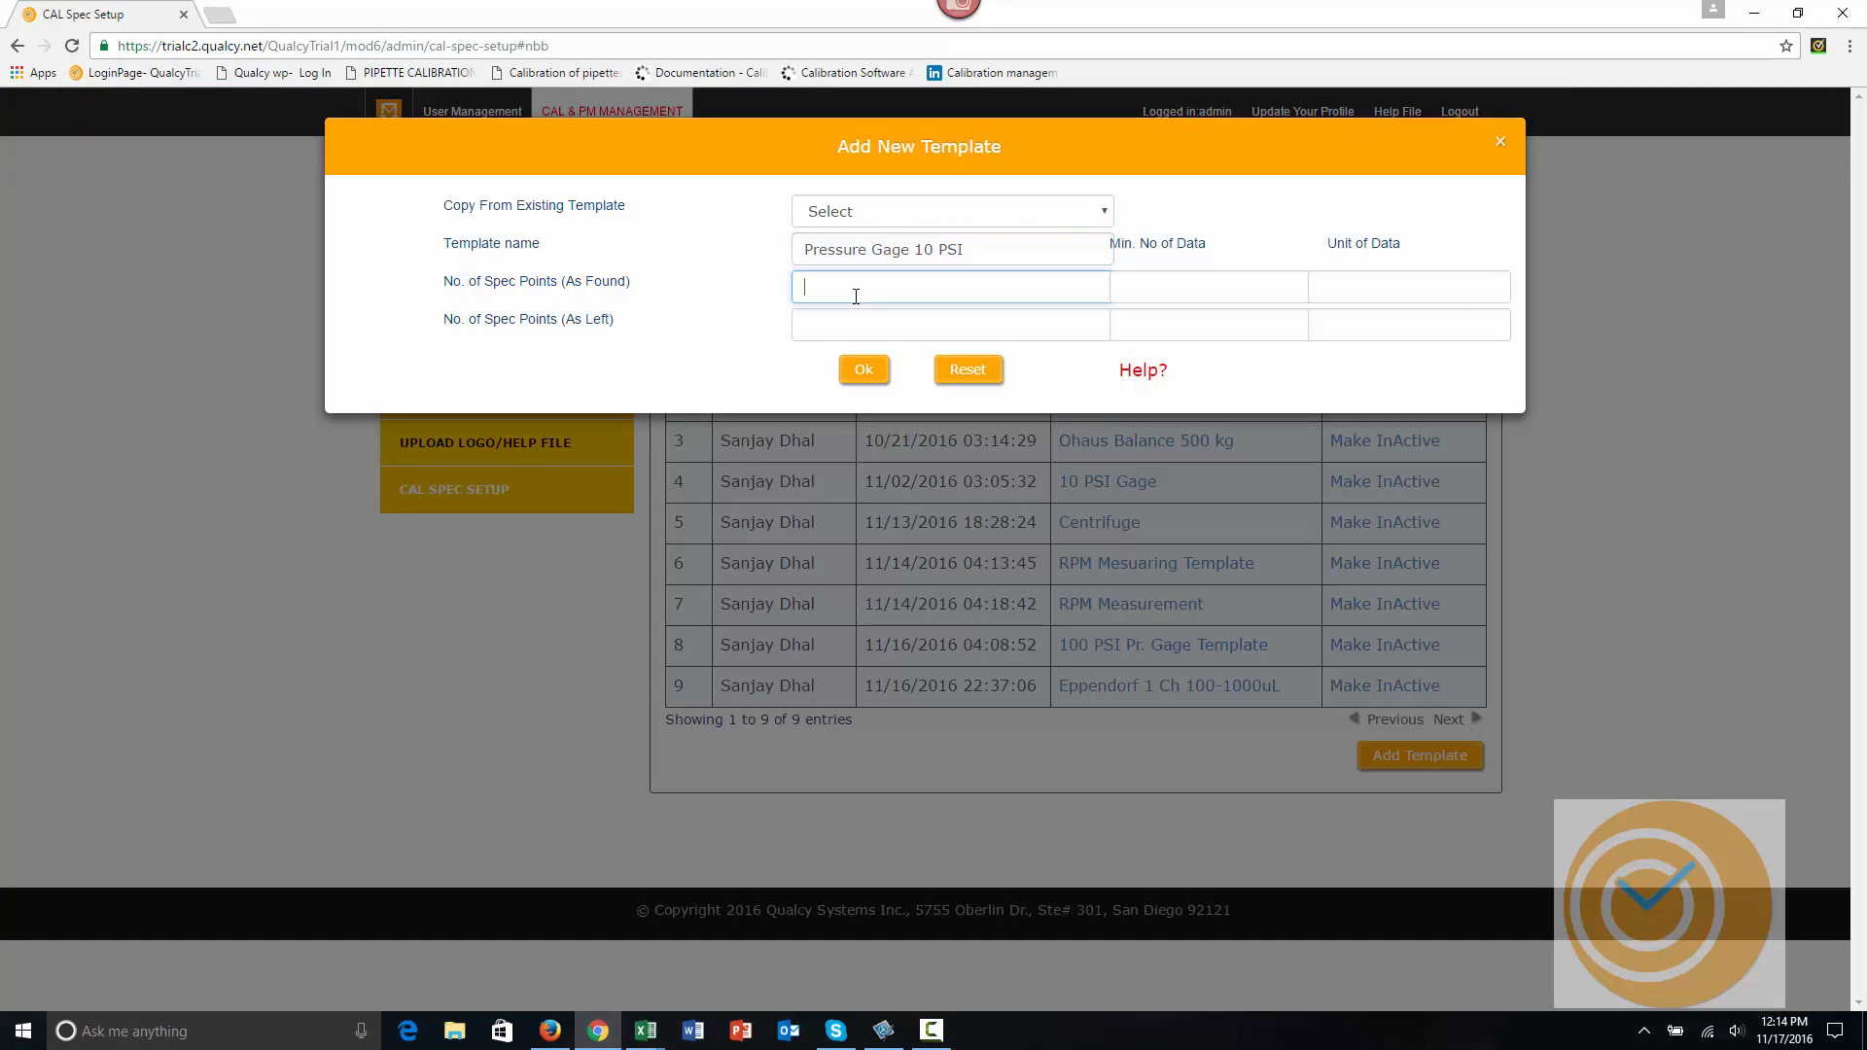
text(3)
click(845, 331)
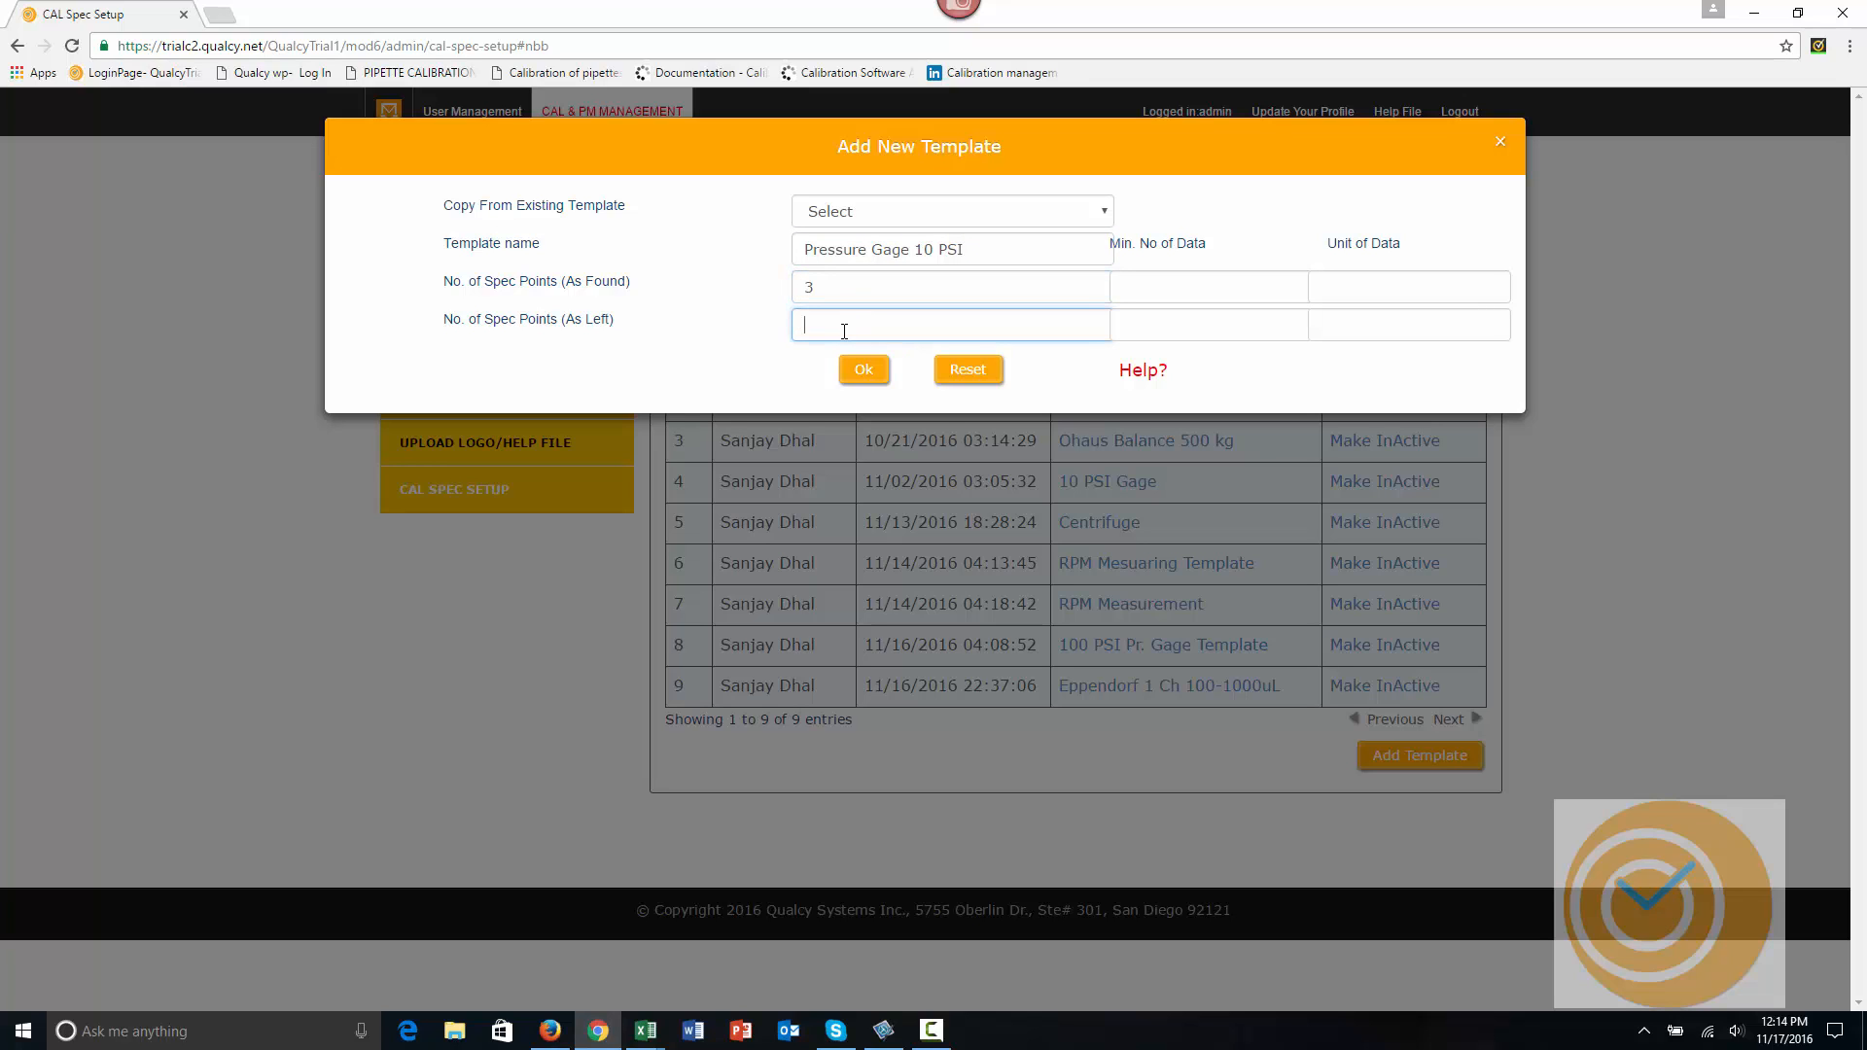
text(3)
Set the minimum number of data to 5 for As Found and 8 for As Left, with psi as the unit for both.
click(1158, 295)
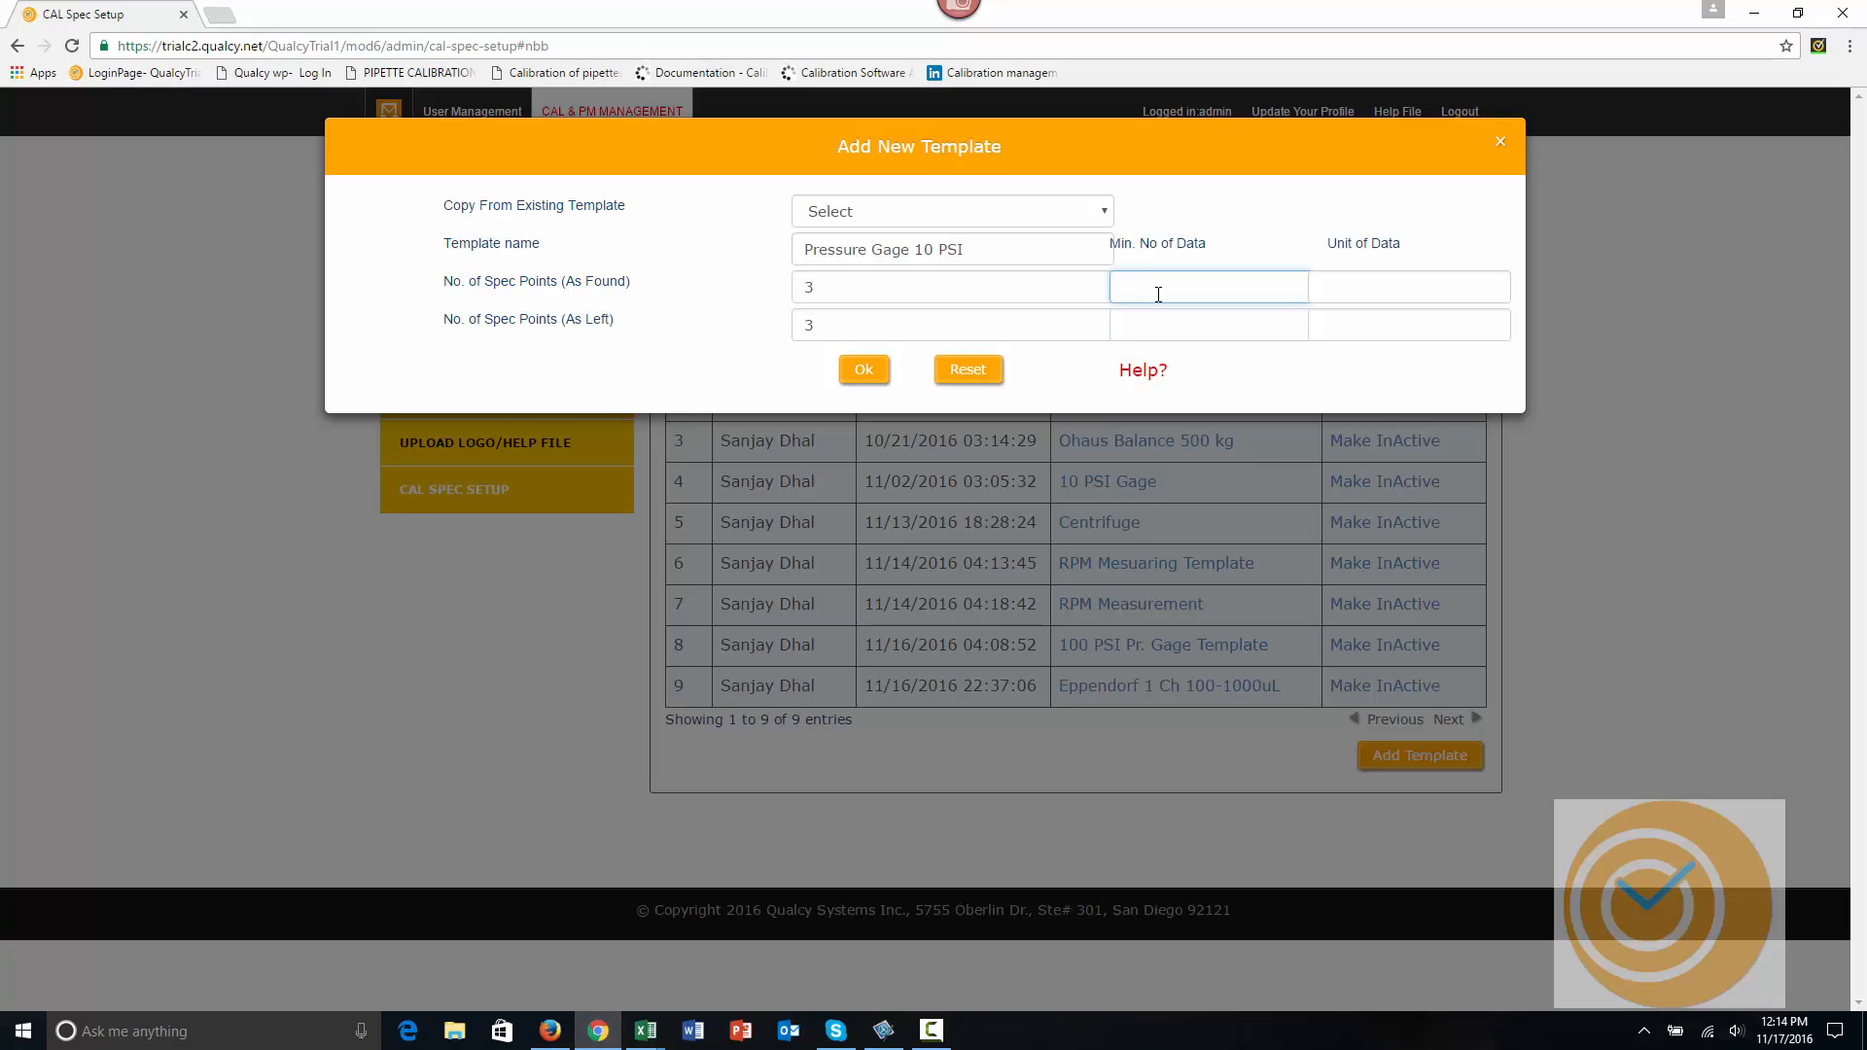
text(5)
click(1158, 331)
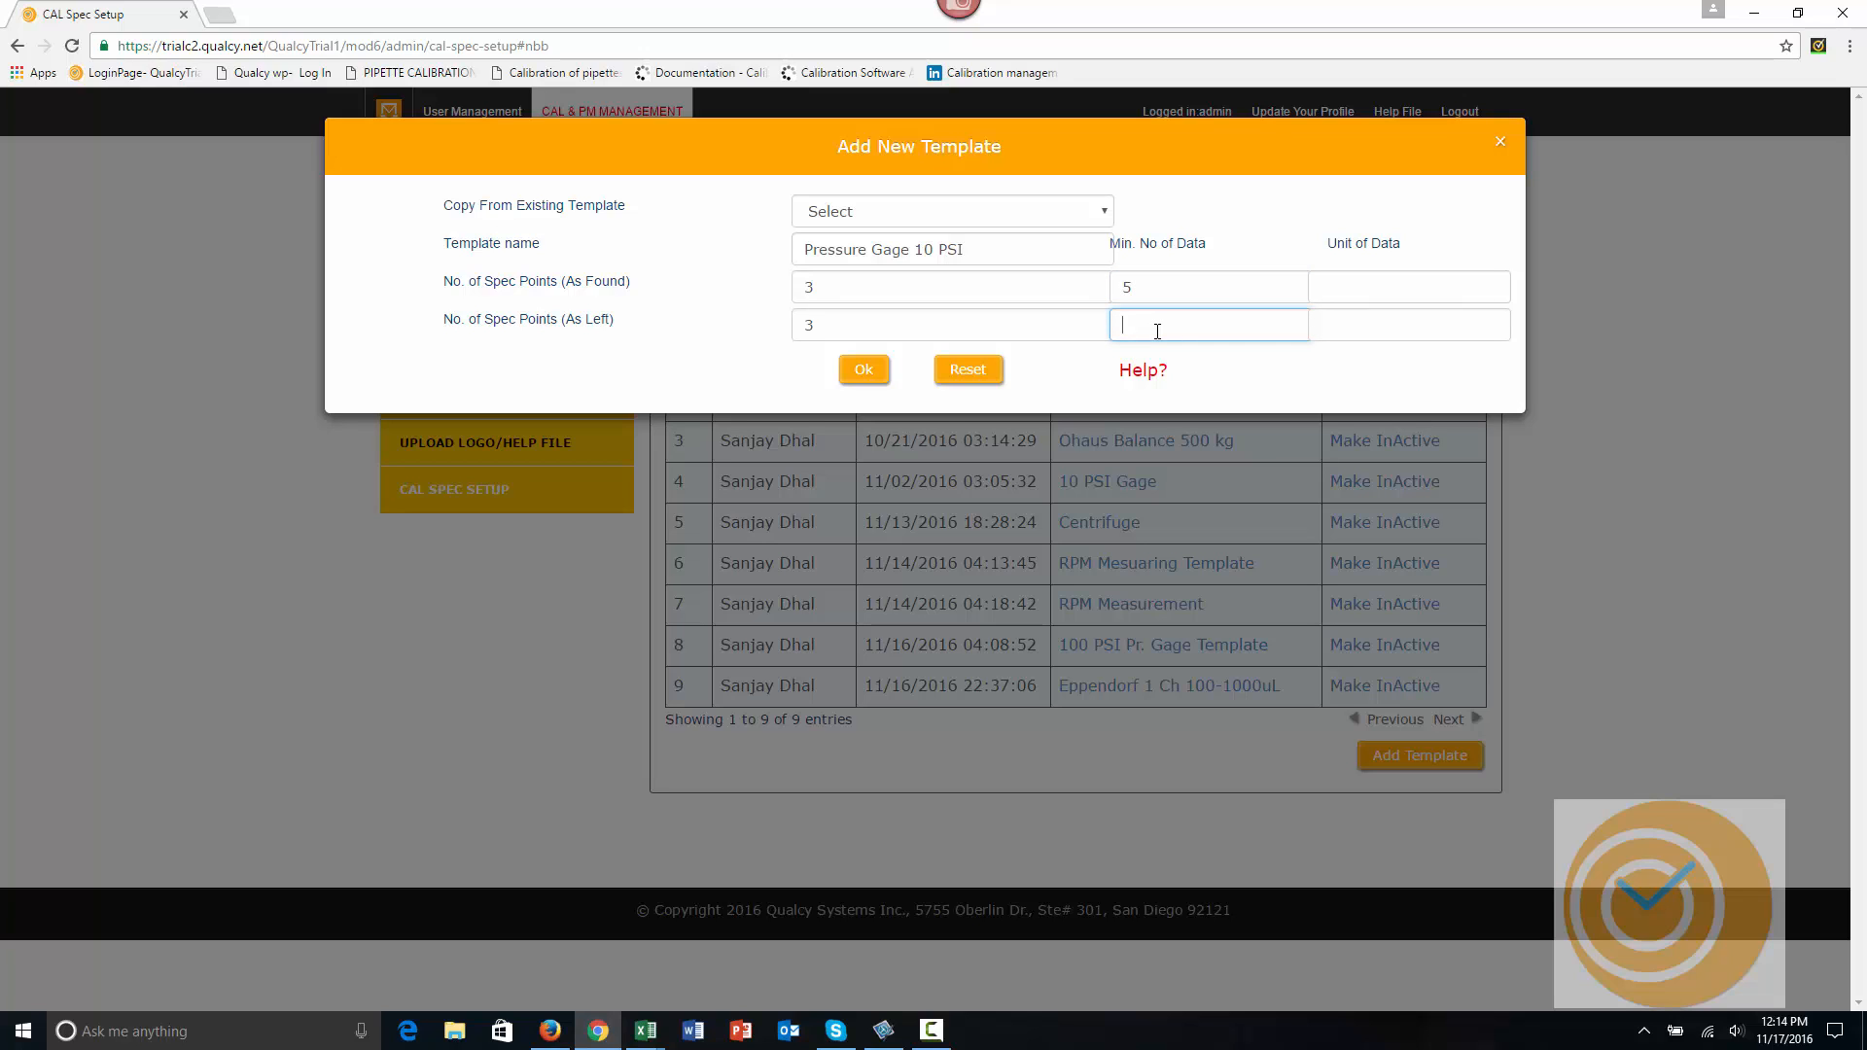
text(5)
key(BackSpace)
text(8)
click(1383, 283)
text(psi)
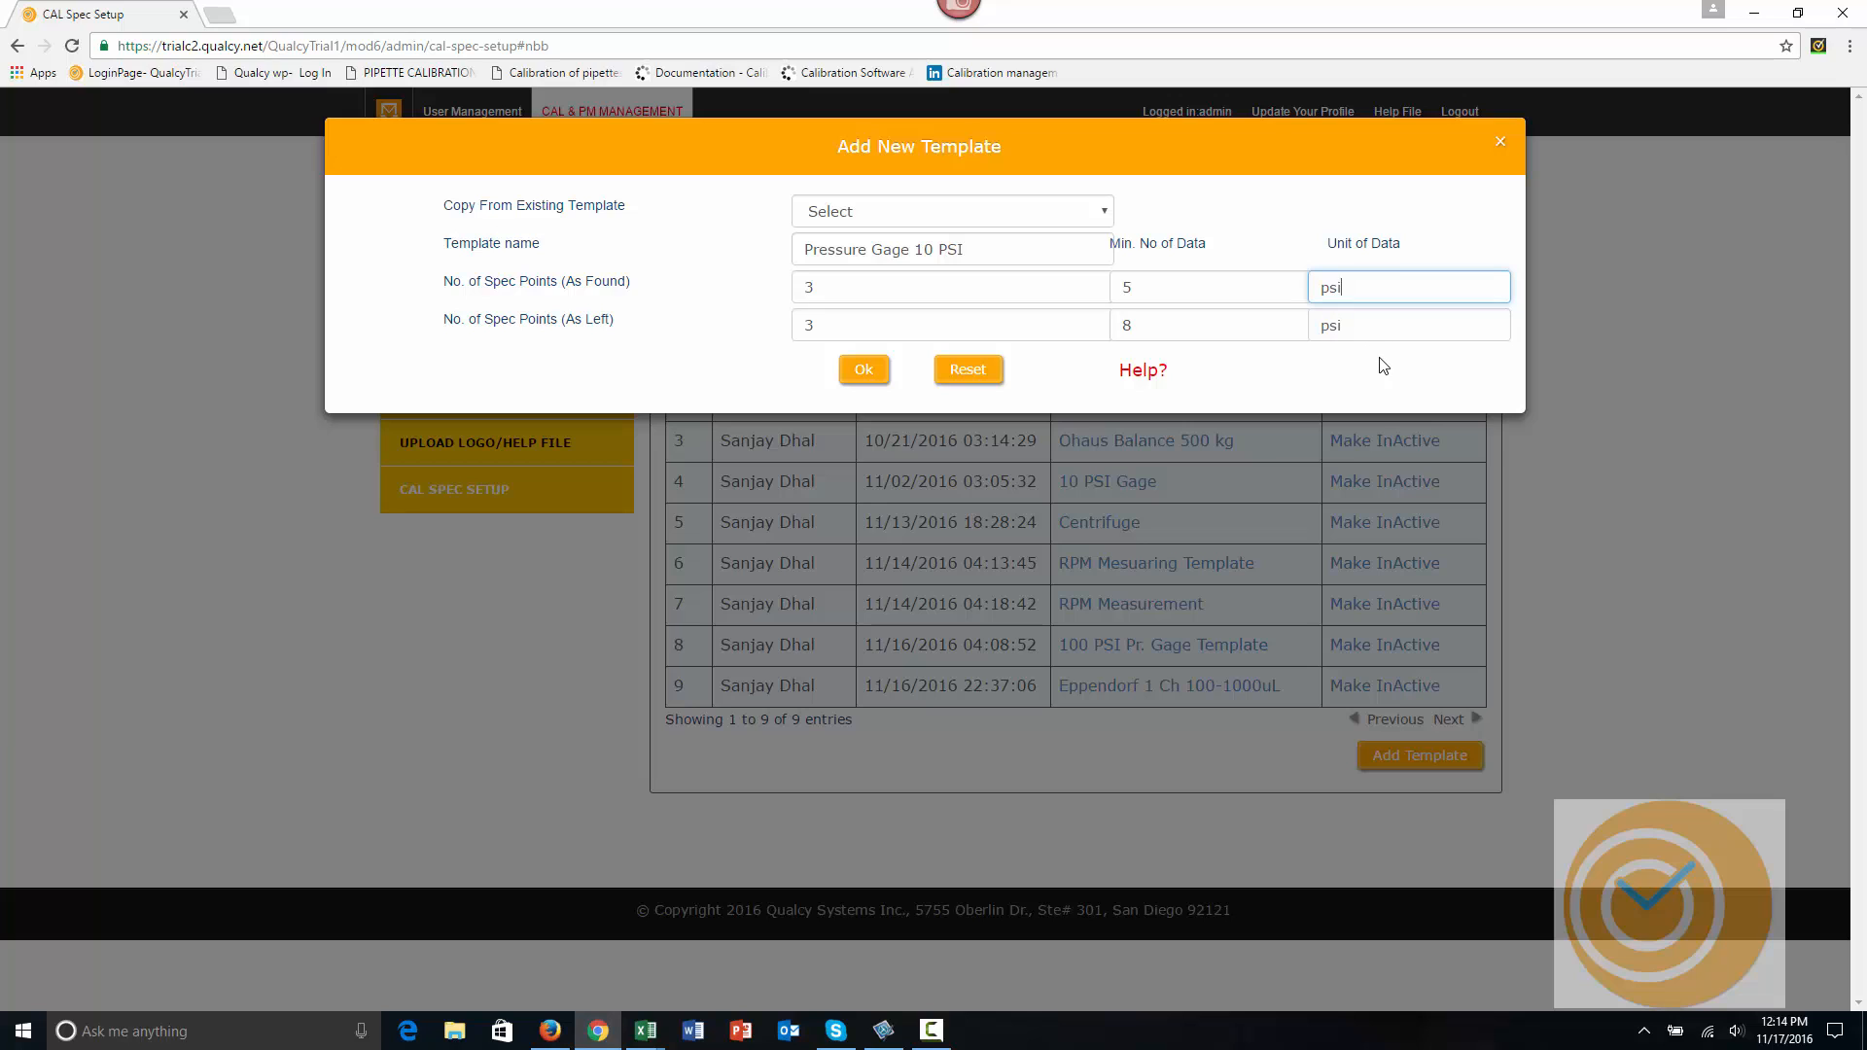
Generate the spec tables and label the rows 10% FR, 50% FR and 90% FR in both As Found and As Left.
click(865, 370)
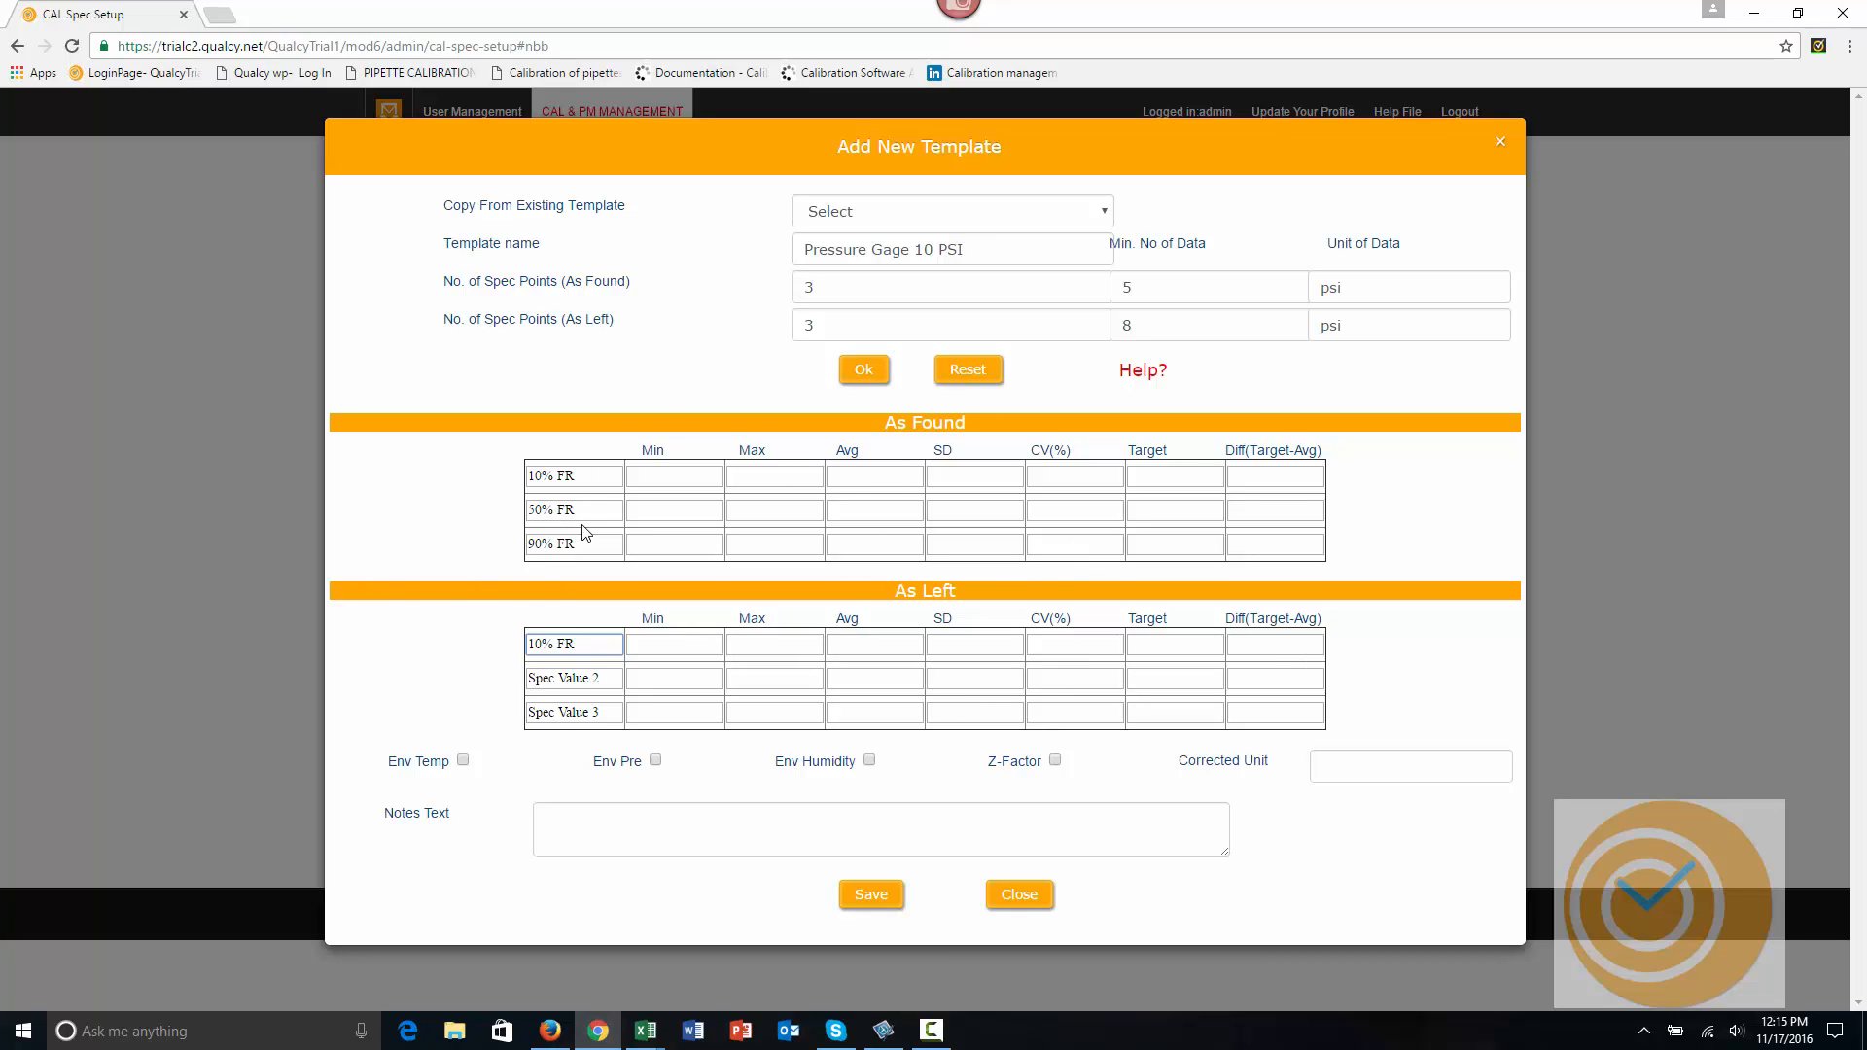
drag(582, 511, 504, 500)
key(ctrl+c)
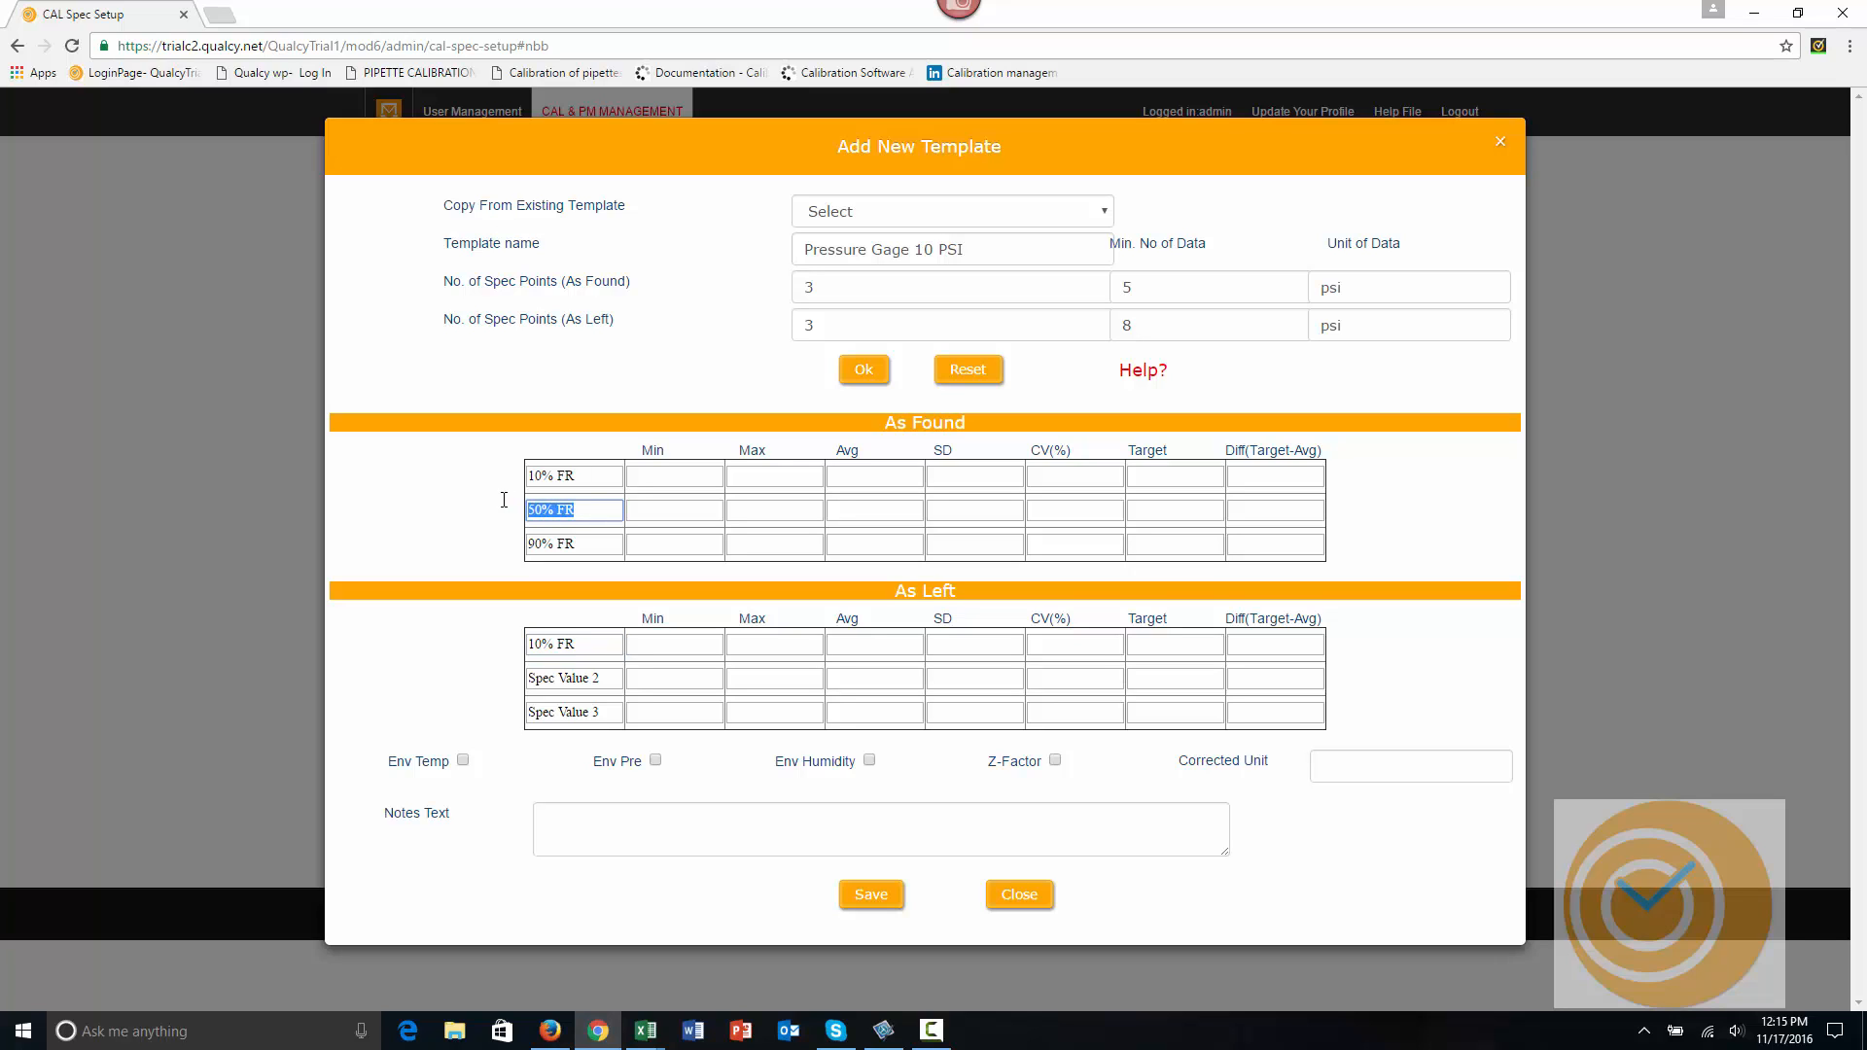
drag(609, 679, 480, 671)
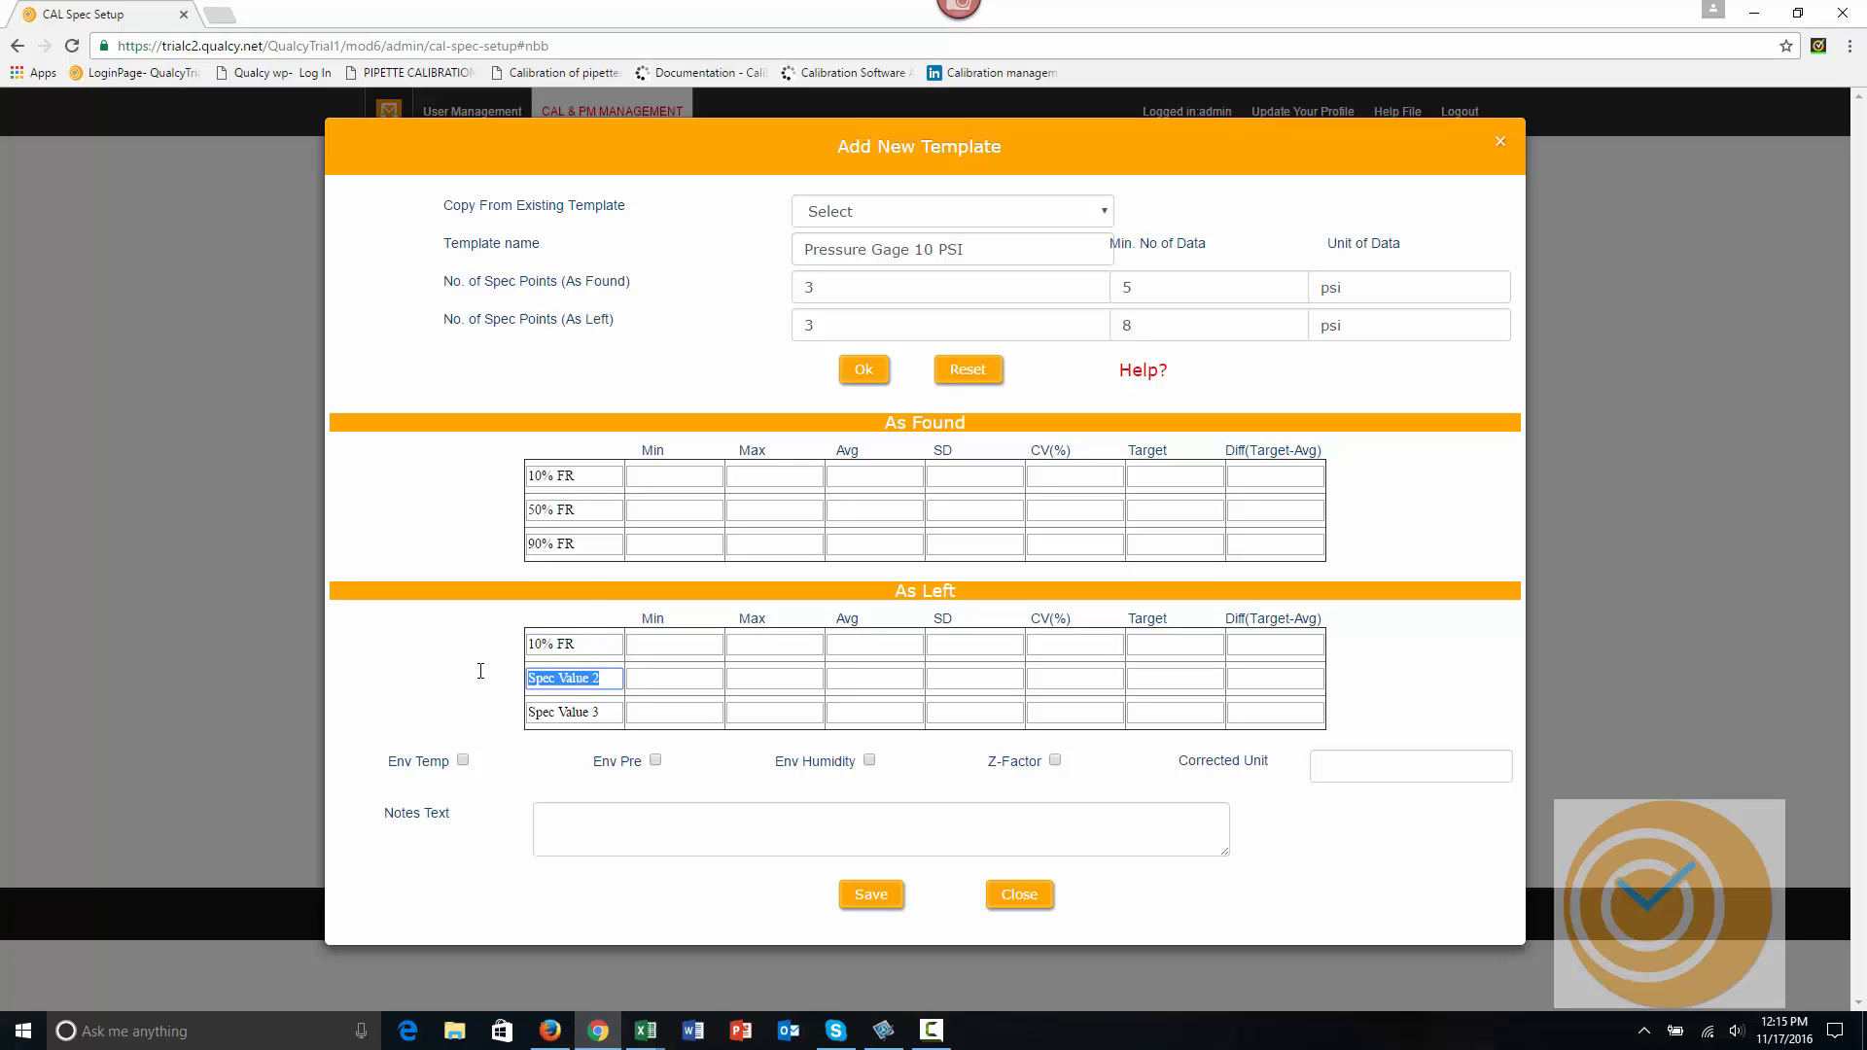
key(BackSpace)
key(ctrl+v)
drag(574, 545, 527, 551)
key(ctrl+c)
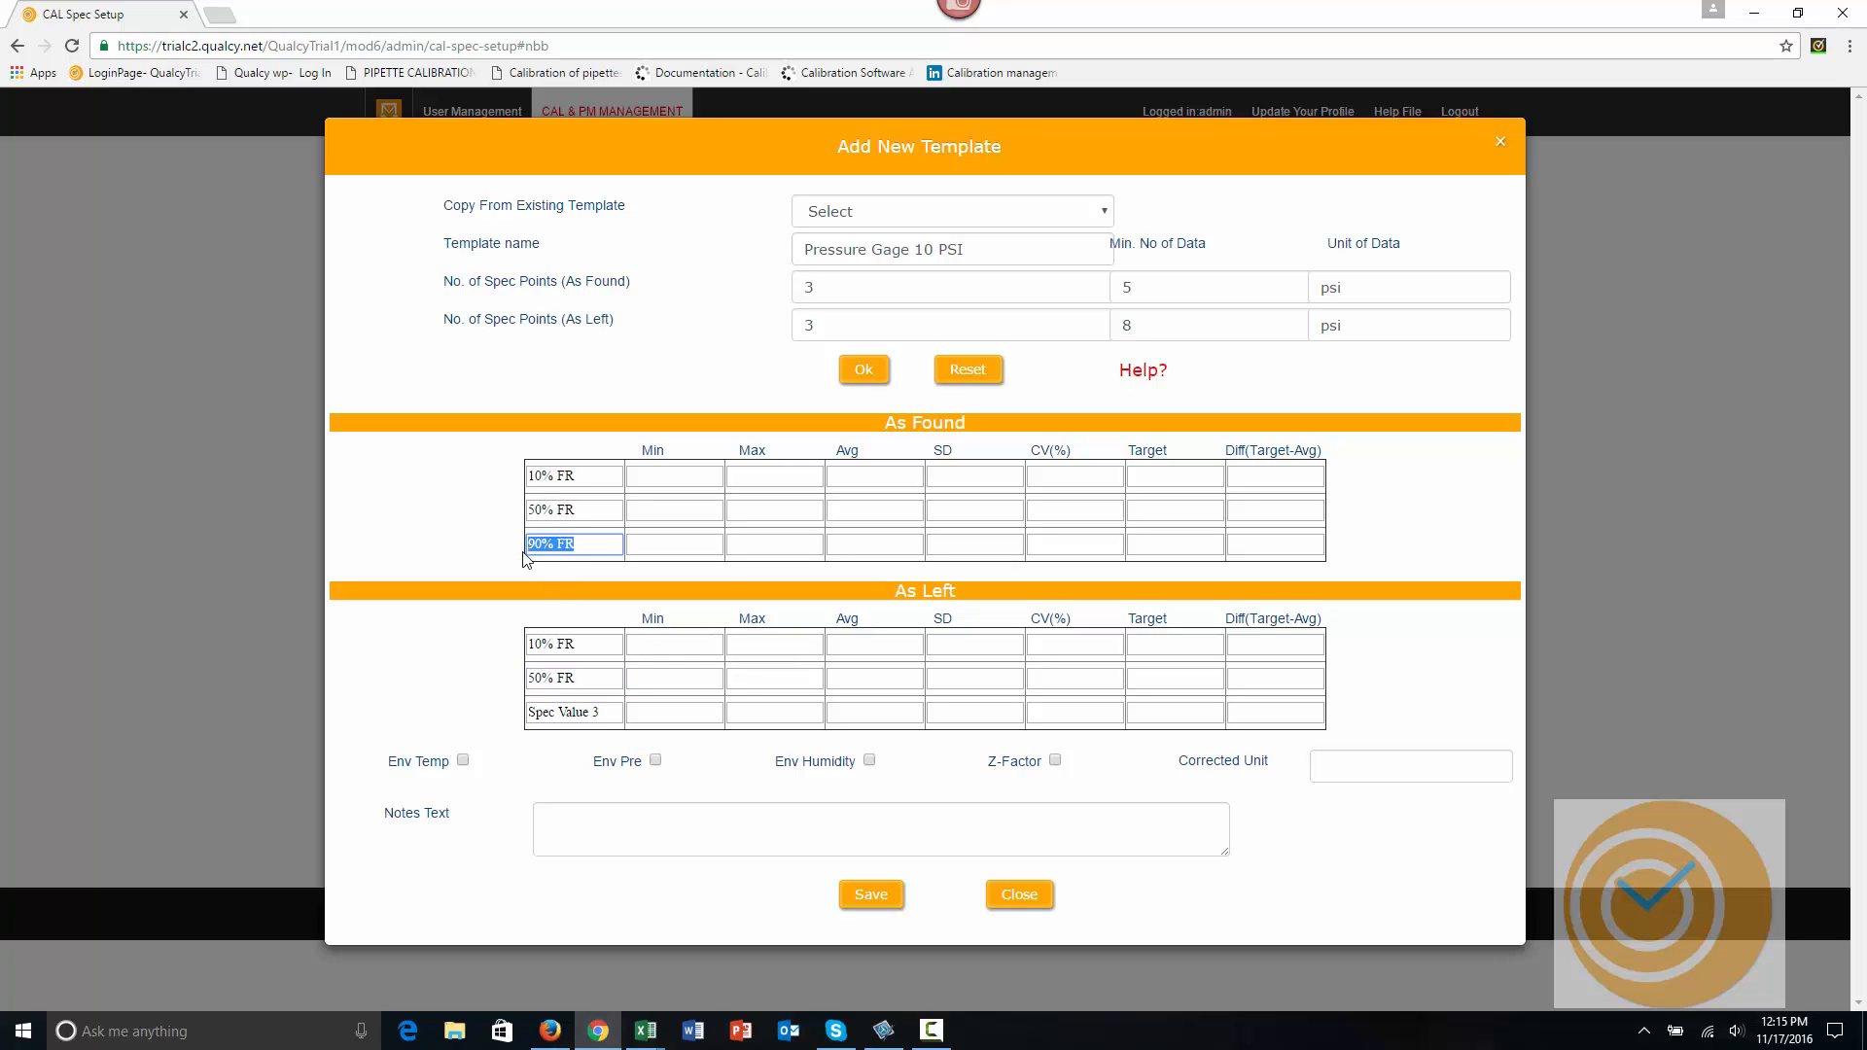
drag(601, 713, 527, 723)
key(ctrl+v)
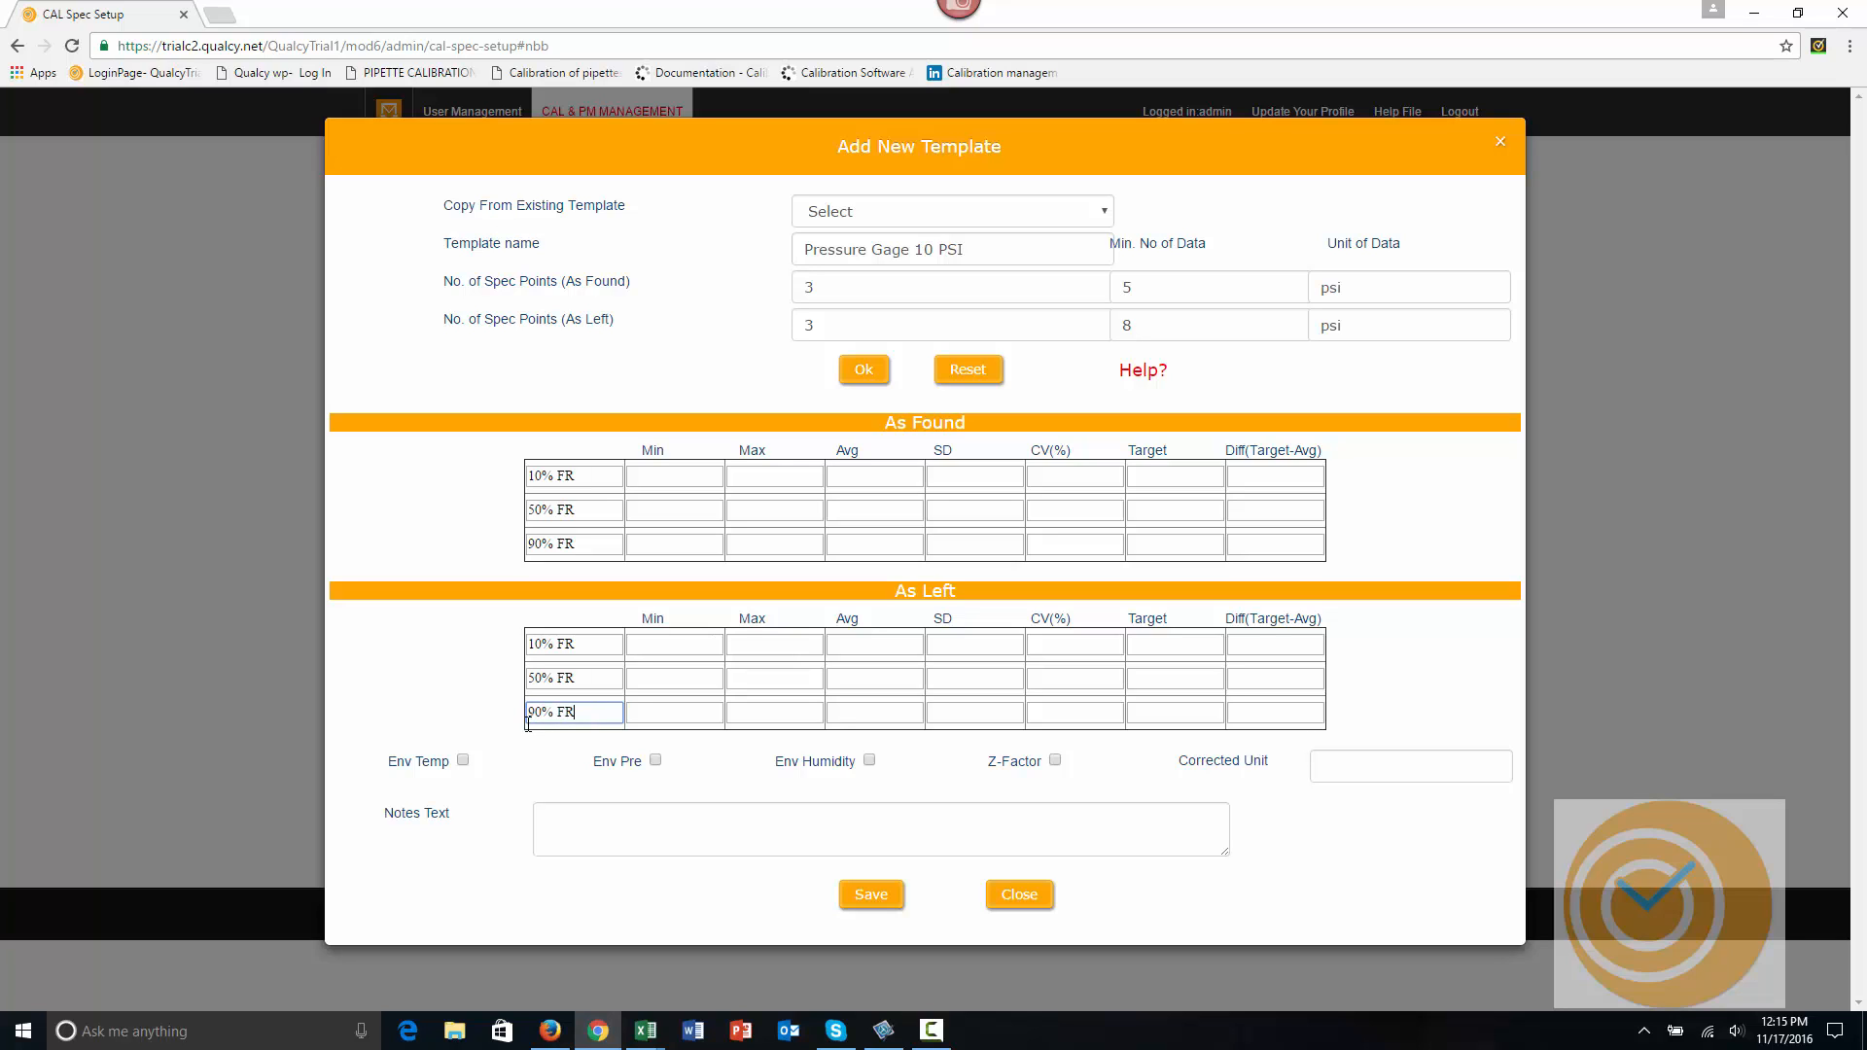
Enter As Found average ranges of 0.9-1.1 for 10% FR, 4.5-5.5 for 50% FR and 8-10 for 90% FR.
click(864, 480)
text(0.9-1.1)
click(873, 507)
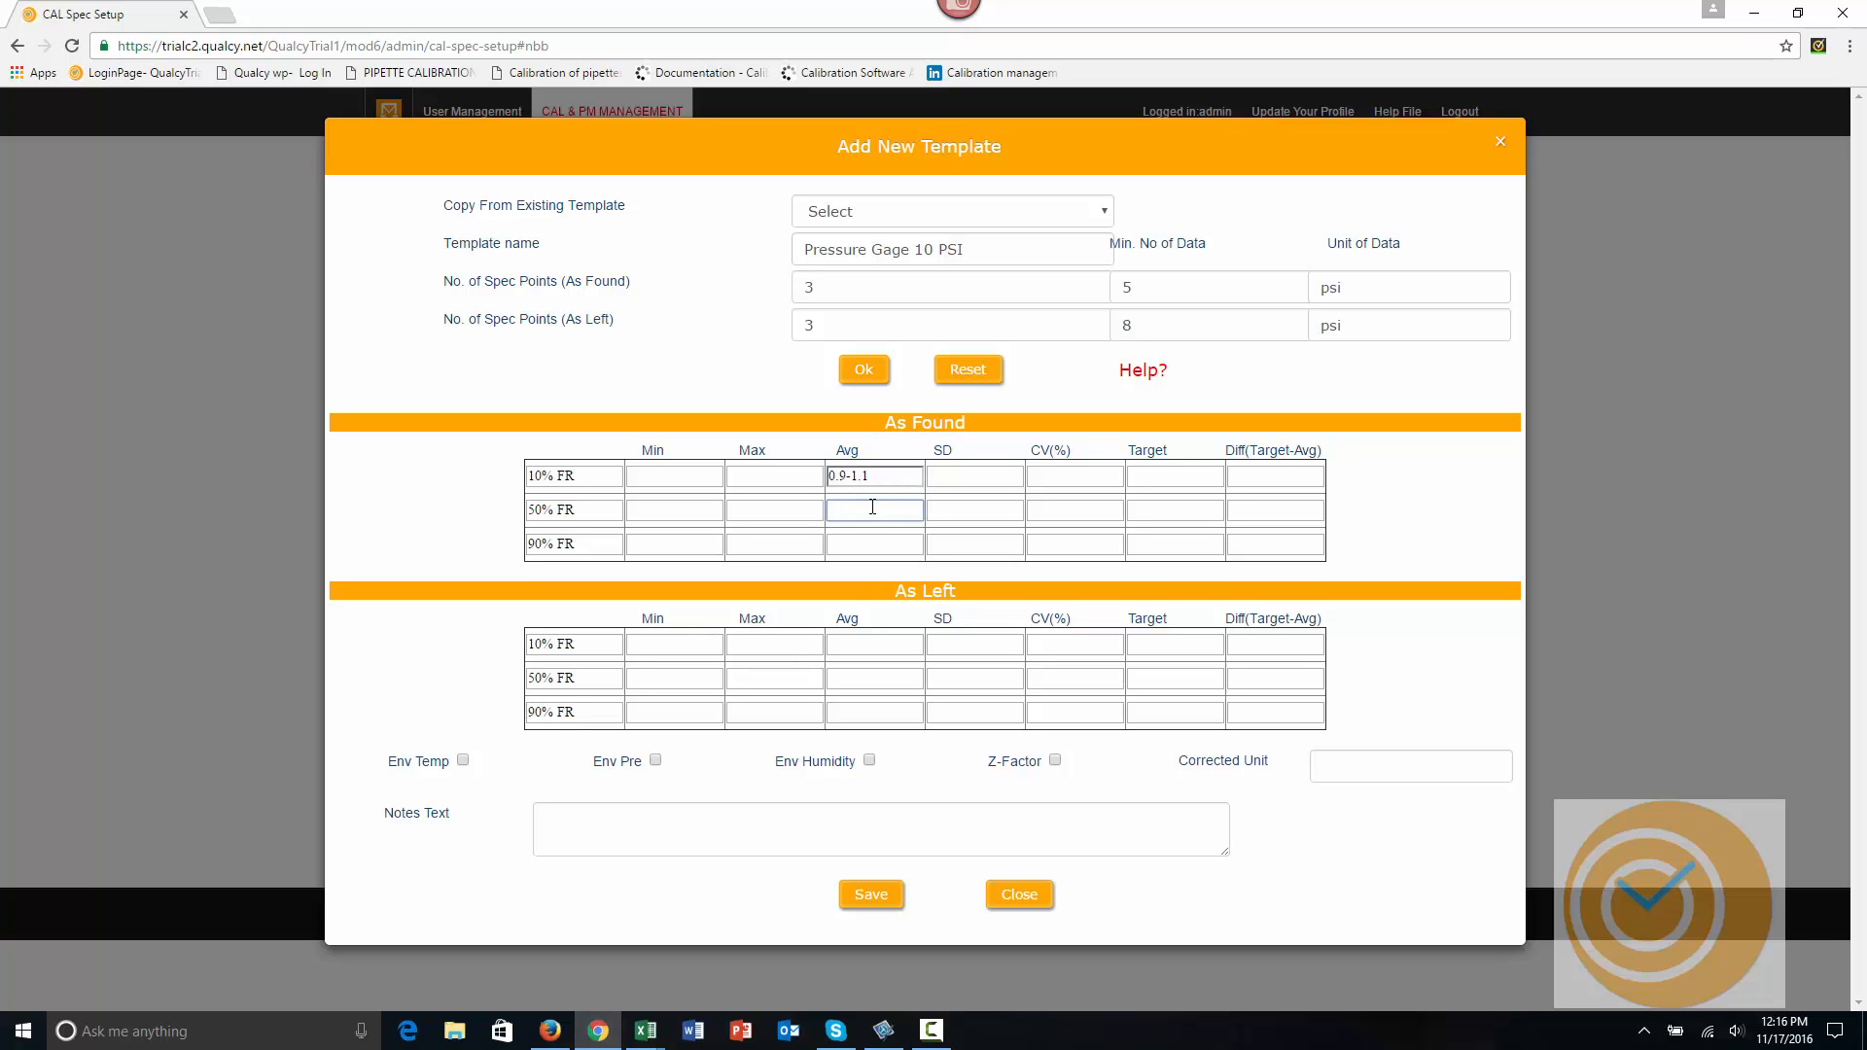
text(4.5-5.5)
click(873, 548)
text(8-)
text(10)
Fill the As Left average ranges with the As Found ones: 0.9-1.1, 4.5-5.5 and 8-10.
click(854, 646)
drag(885, 476, 768, 492)
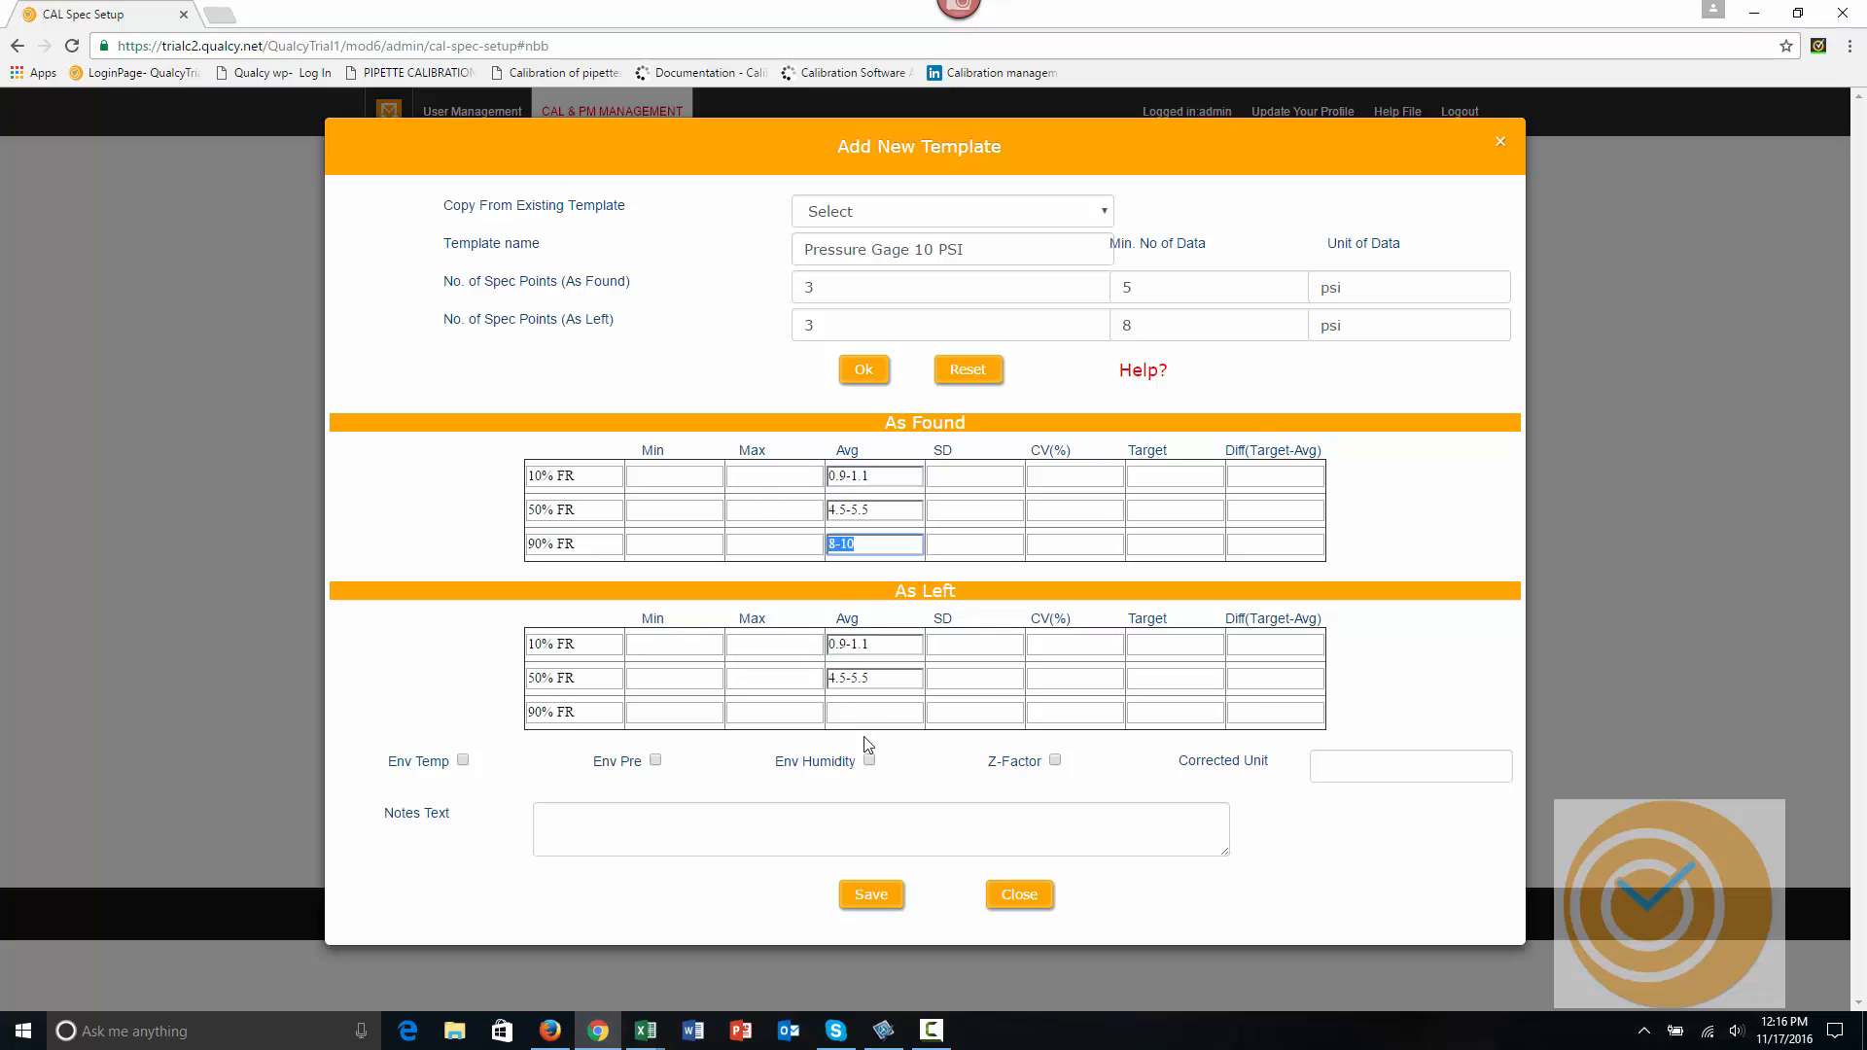
click(854, 711)
text(8-10)
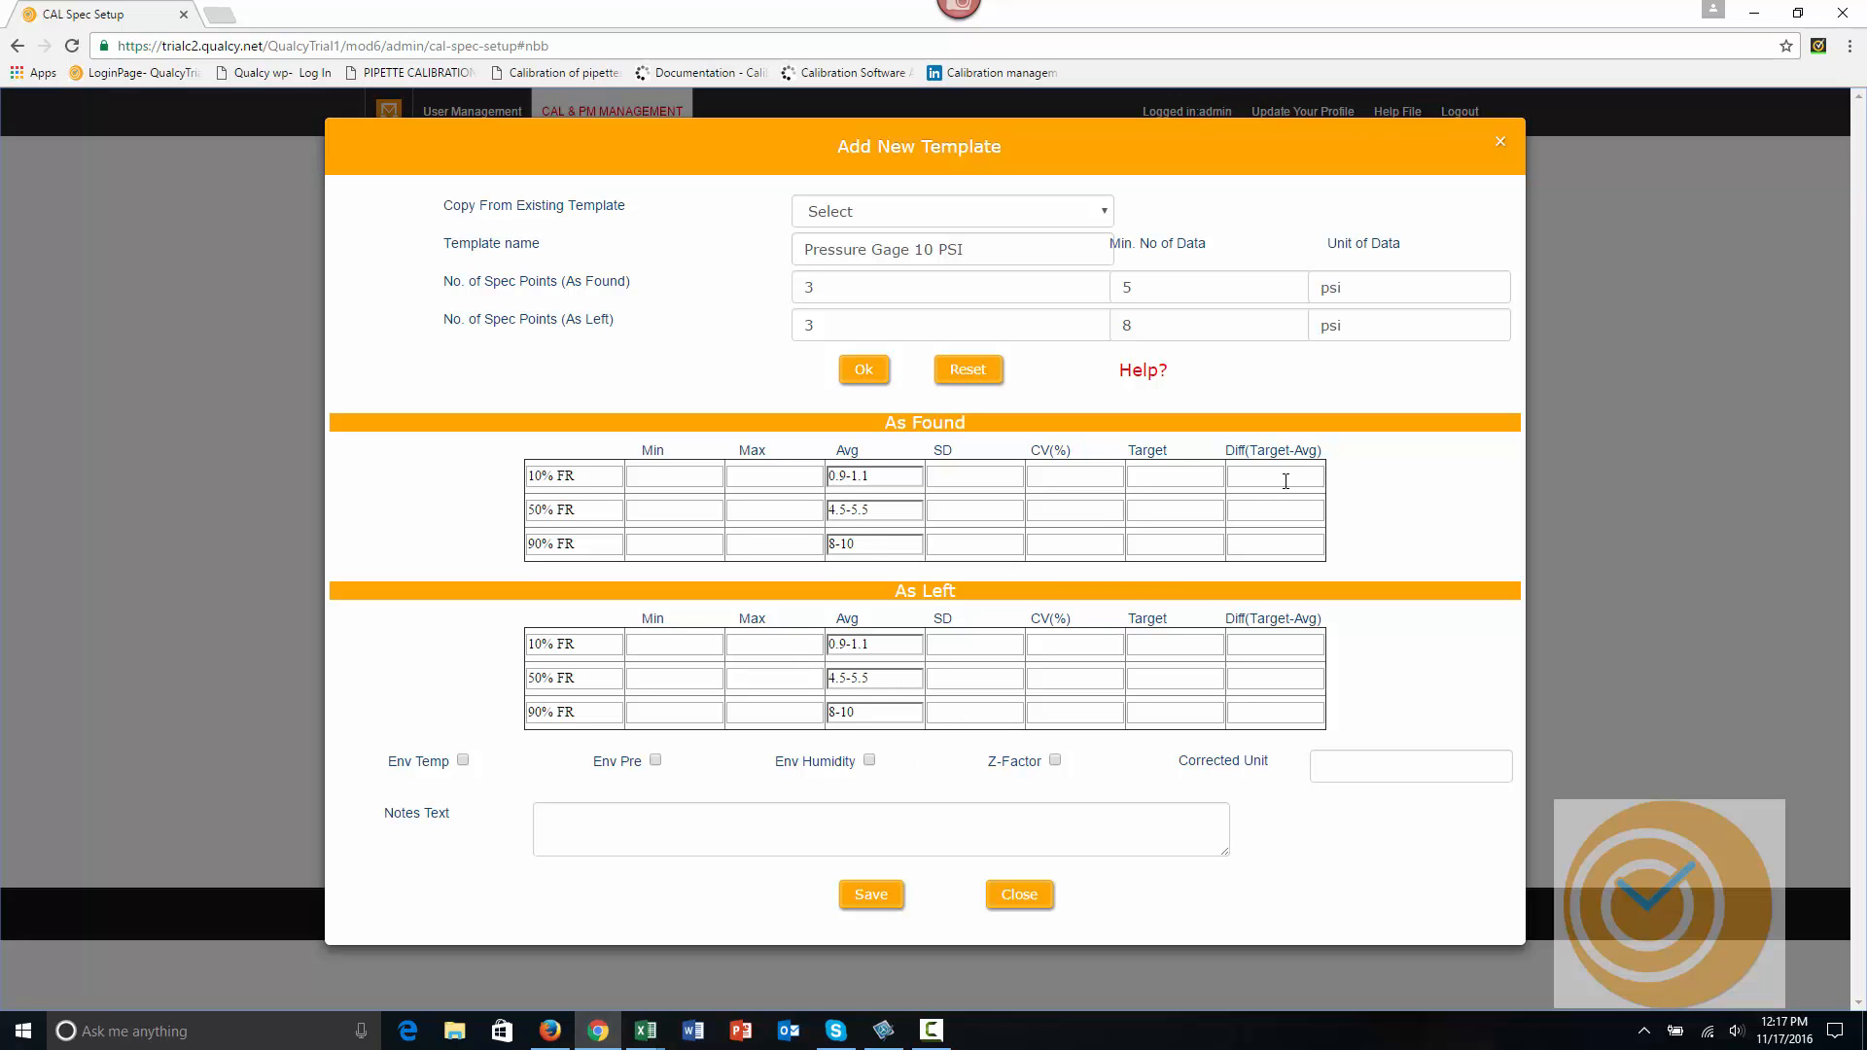
Fill both tables' Target cells with =1.0 (=1 for As Left), =5, =9 and their Diff(Target-Avg) cells with <=0.1, <=0.5, <=1.0.
click(1255, 481)
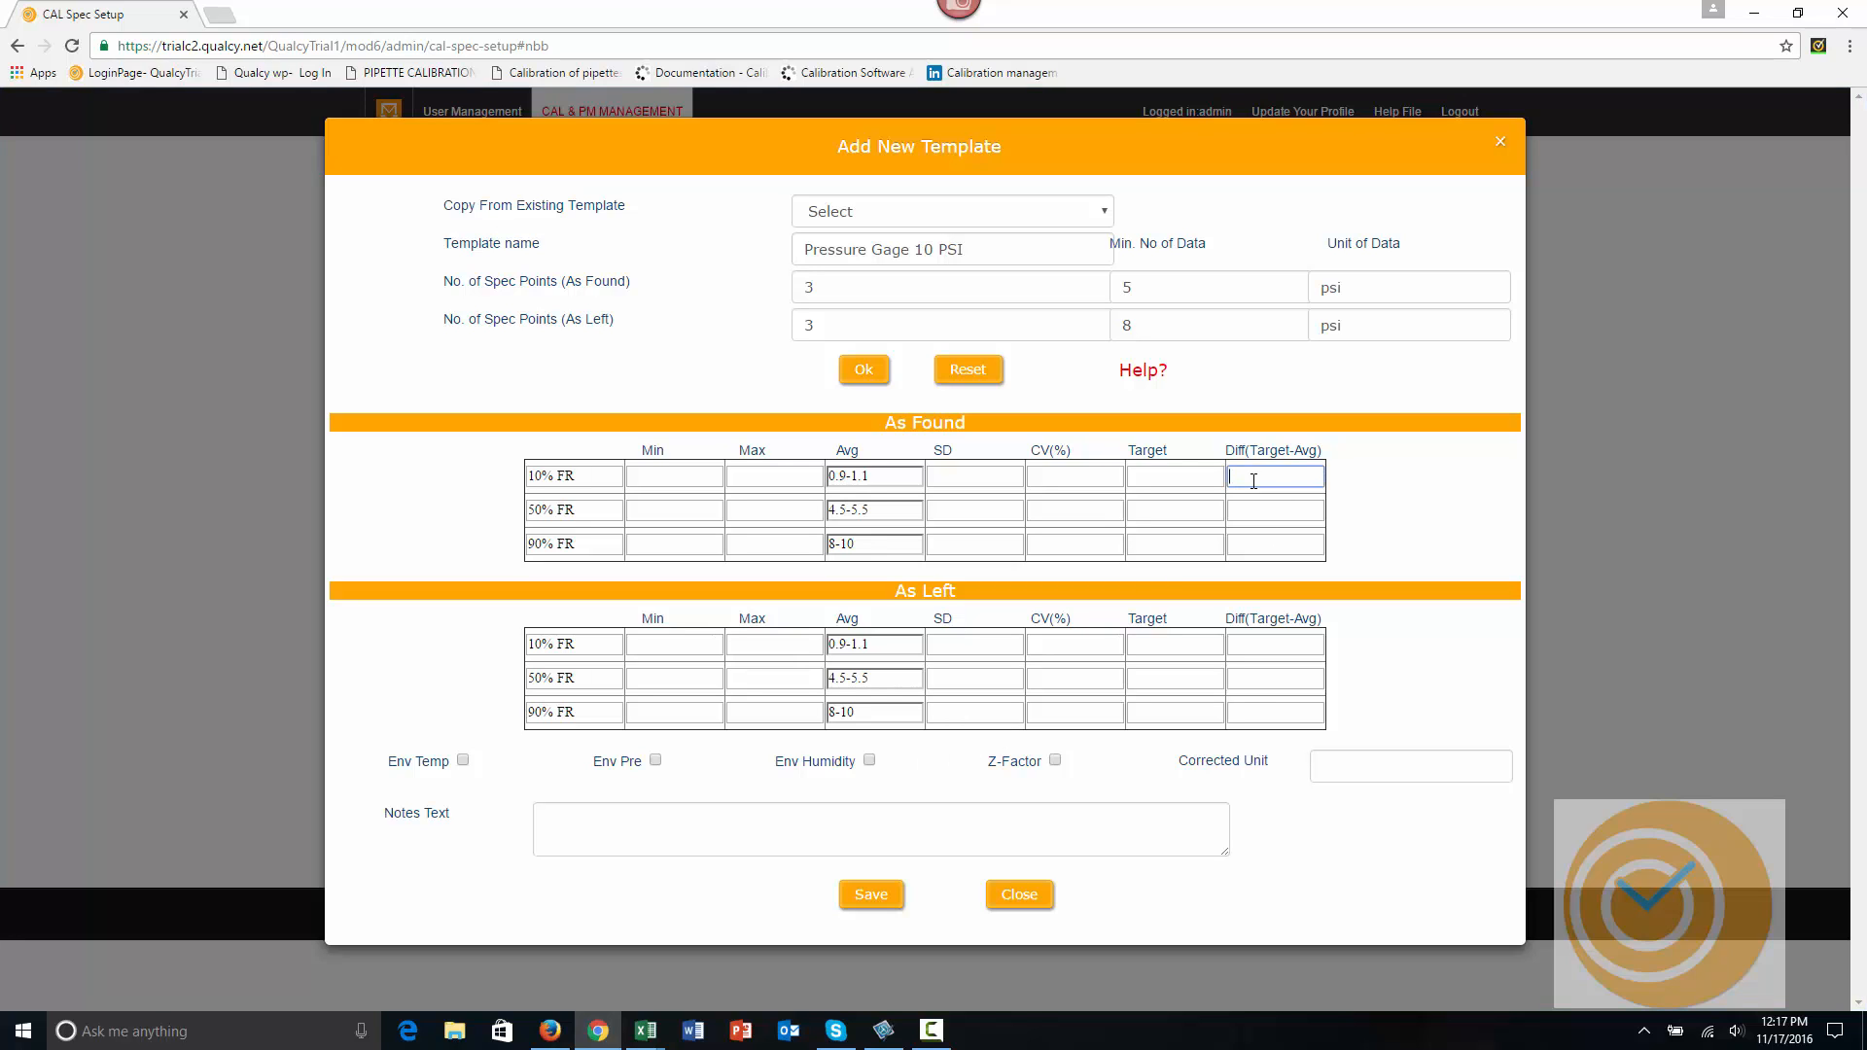
click(1158, 482)
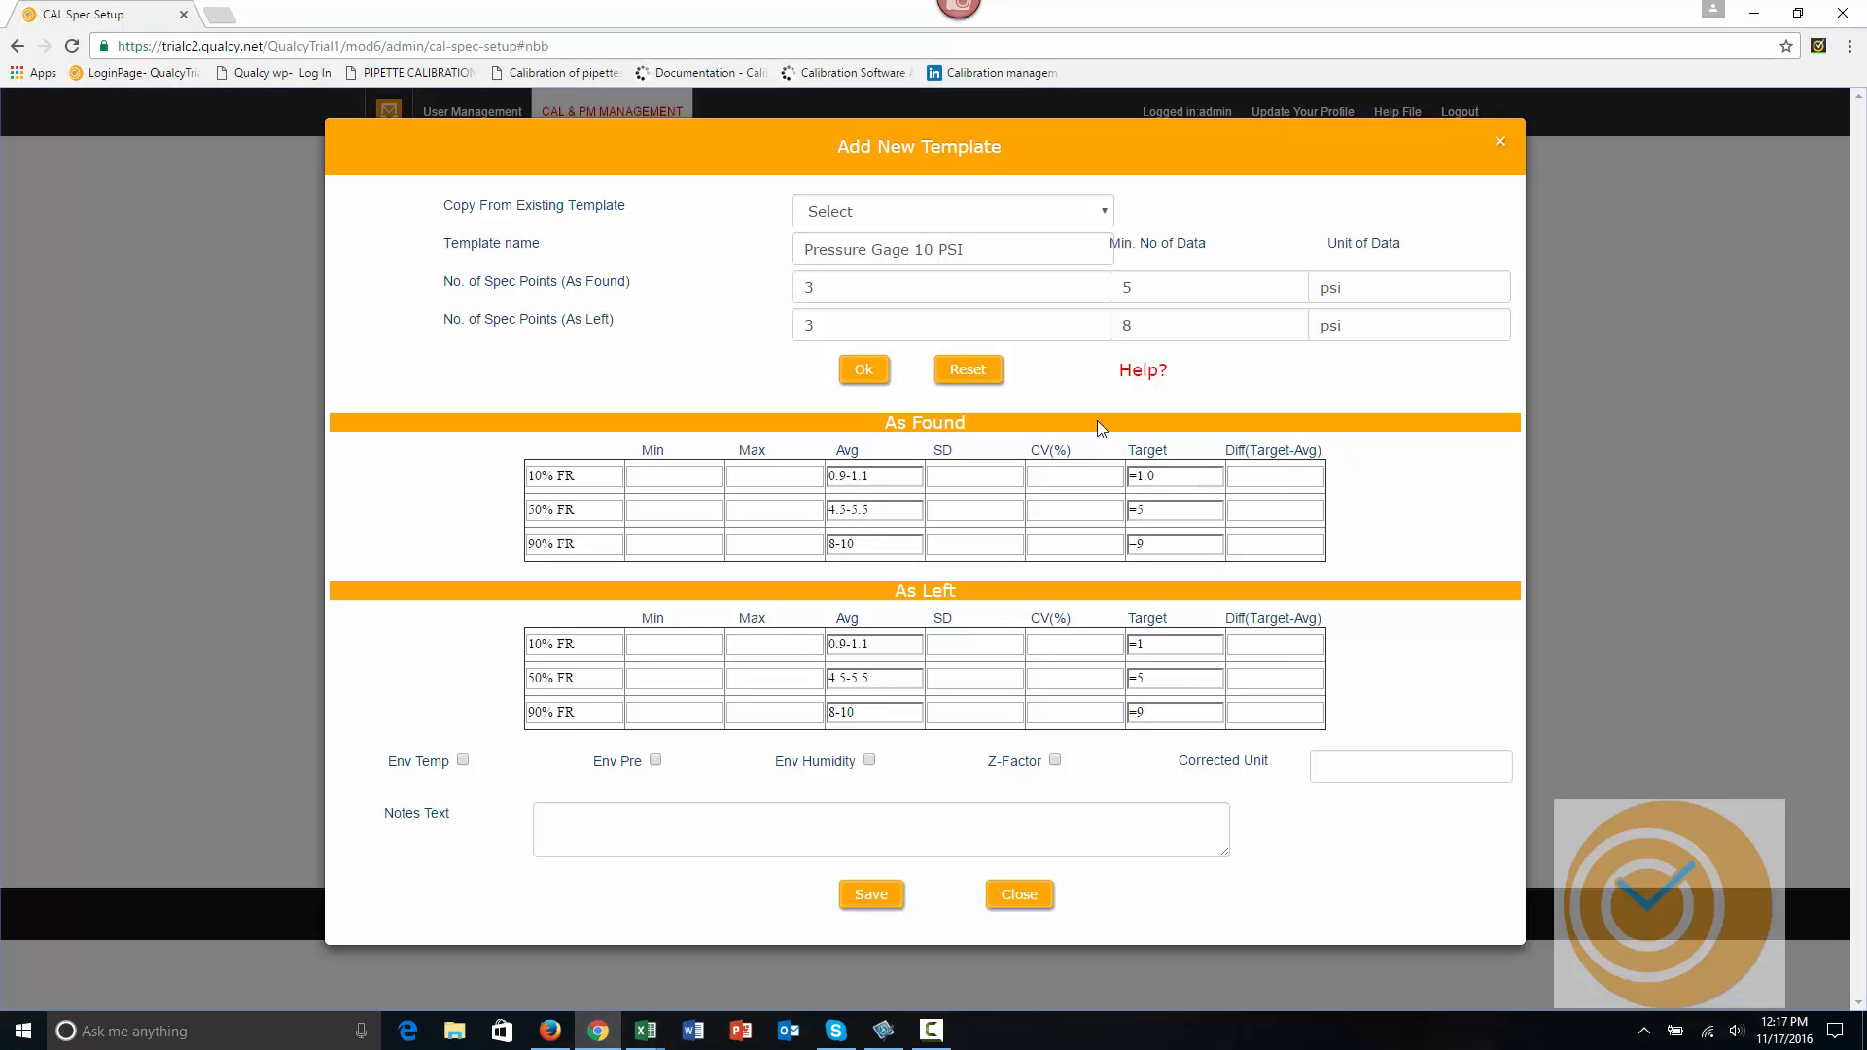
mouse_move(1142, 374)
click(1245, 481)
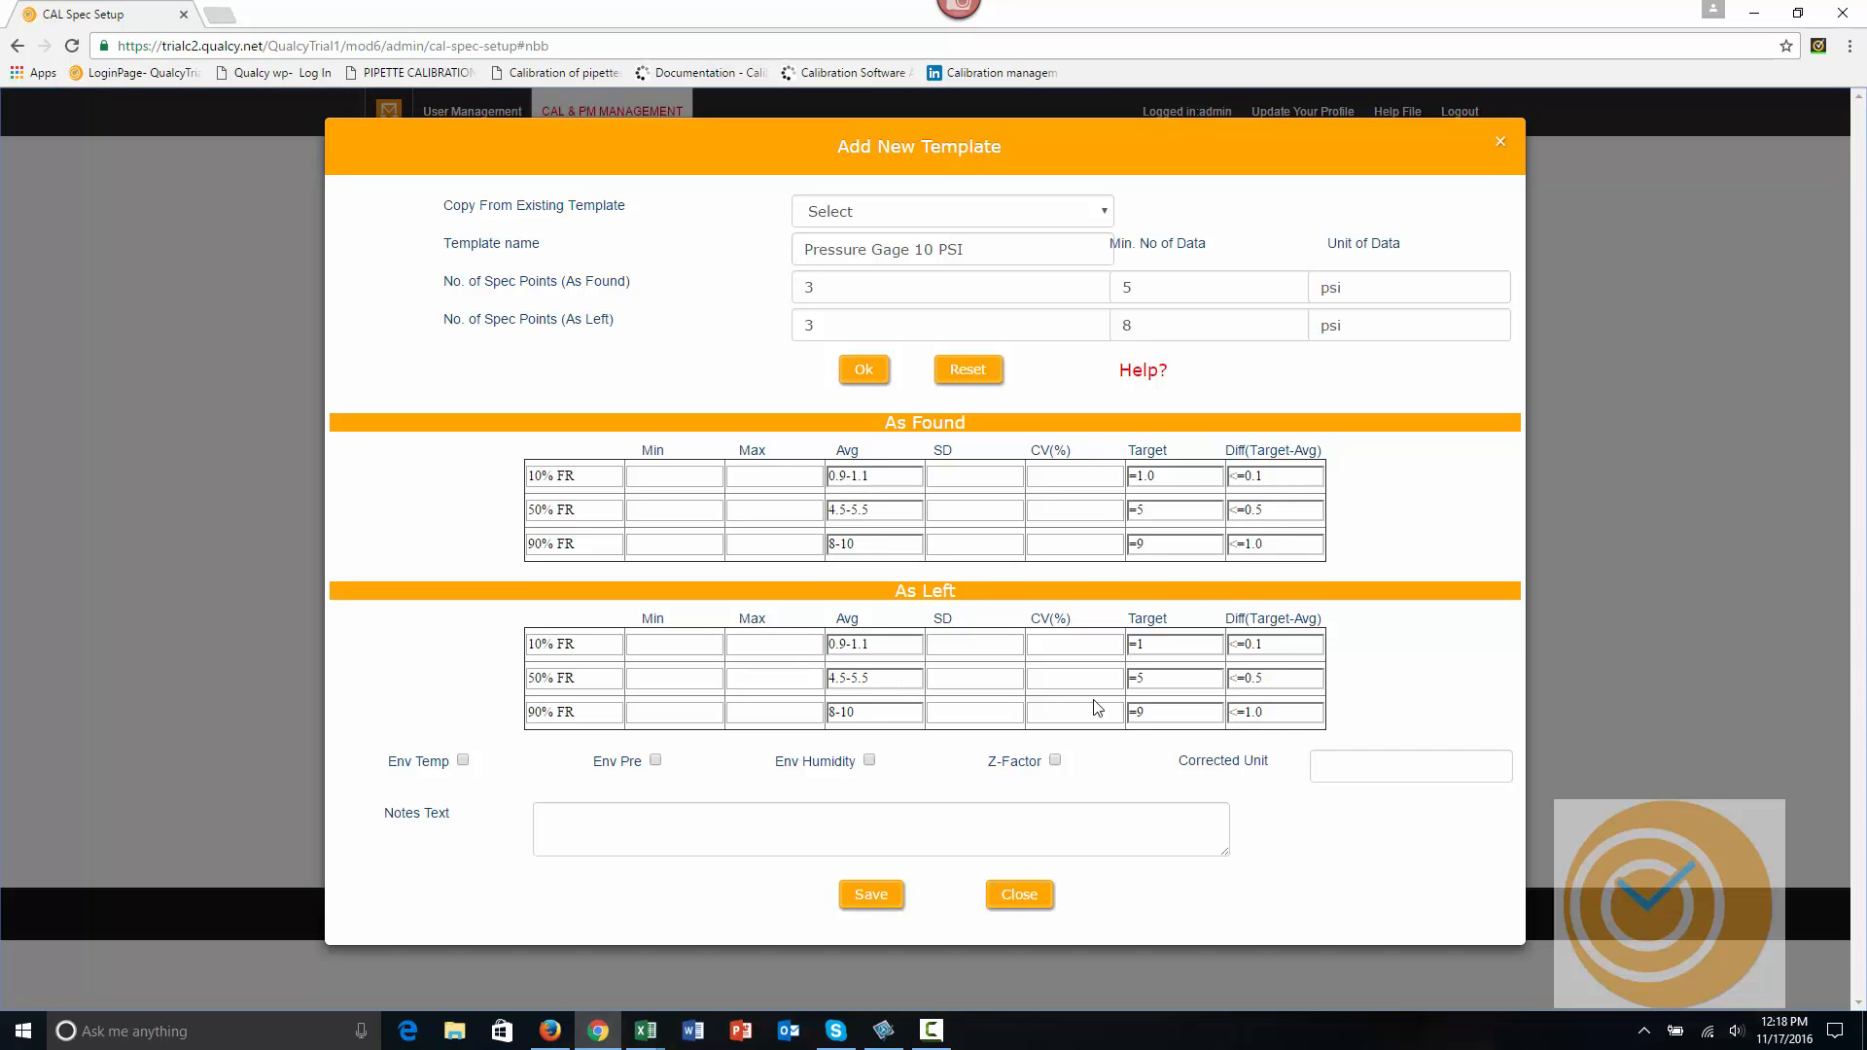
Enable the Env Temp, Env Pre and Env Humidity options for the template.
click(463, 760)
click(655, 760)
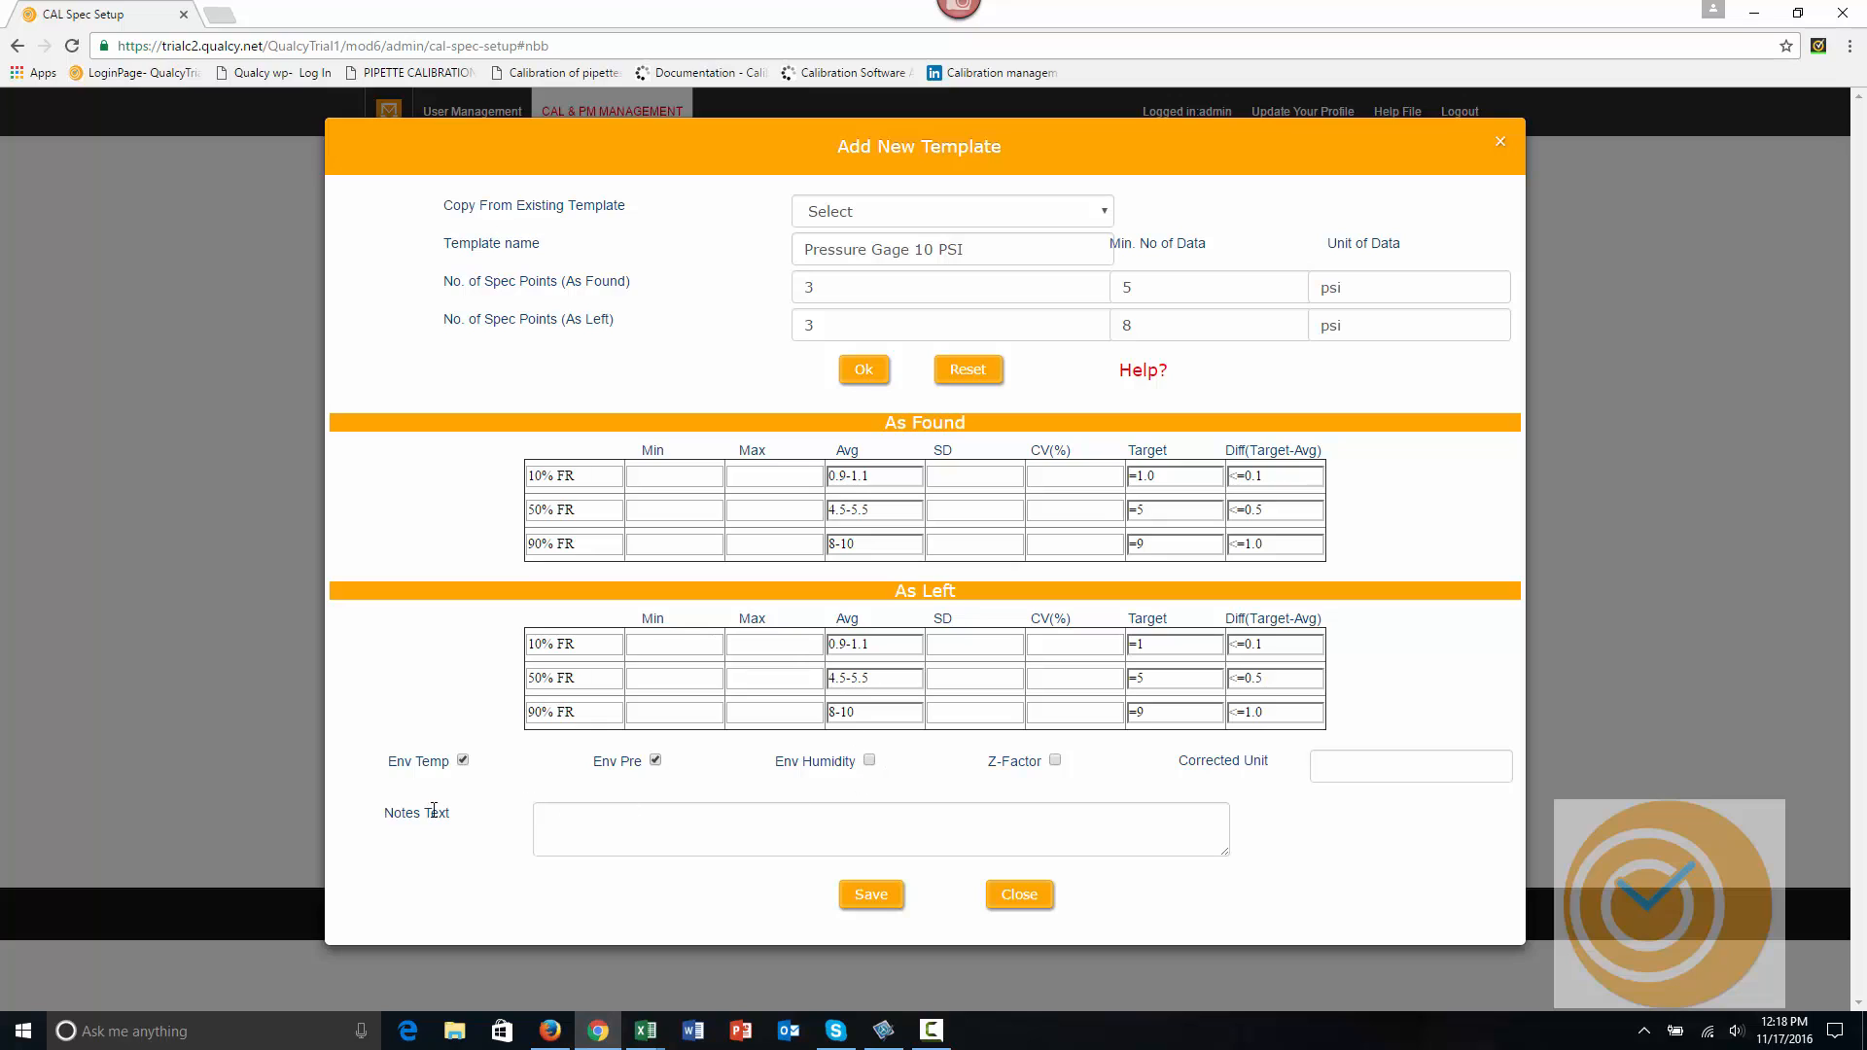
click(870, 762)
Add the note "This testing was completed as per the ISO 17025 STD. The SOP2001 was followed." and save the template.
click(726, 848)
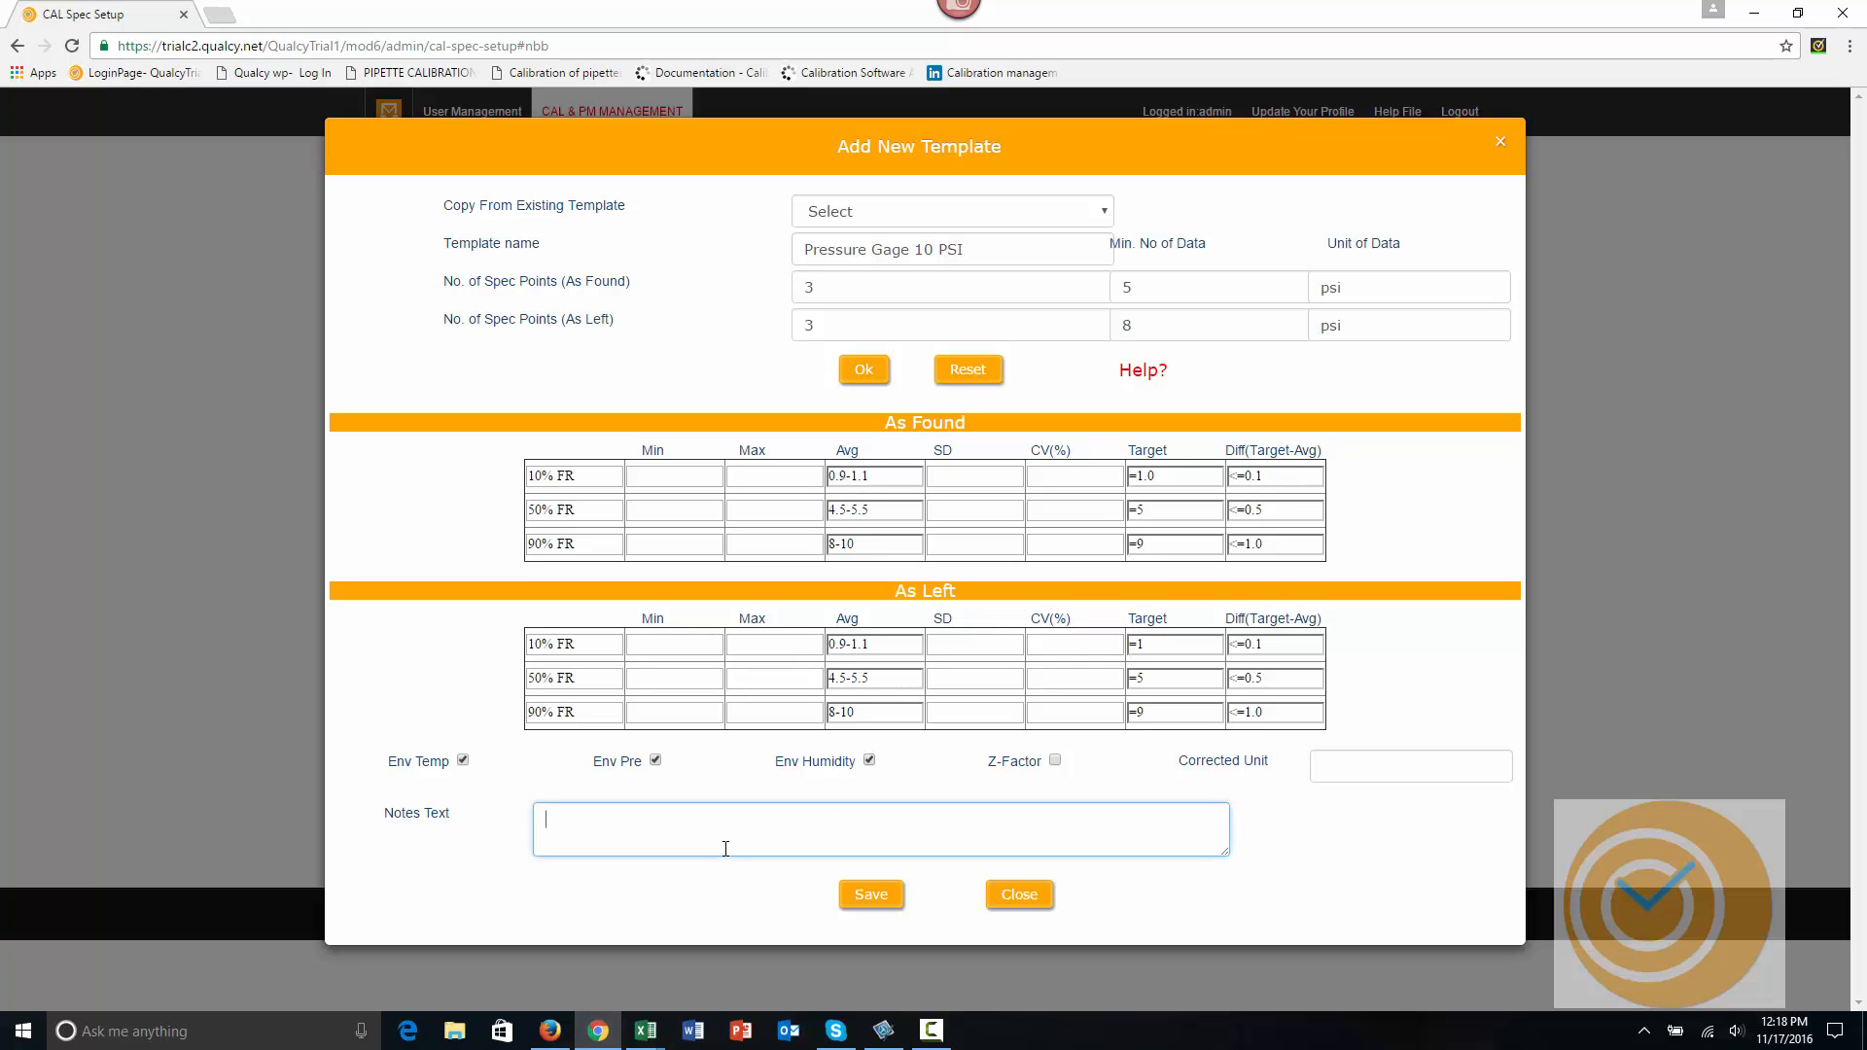
text(Th)
text(is testing was complted as per the ISO 17025 STD. The SOP2001 wasfollowed)
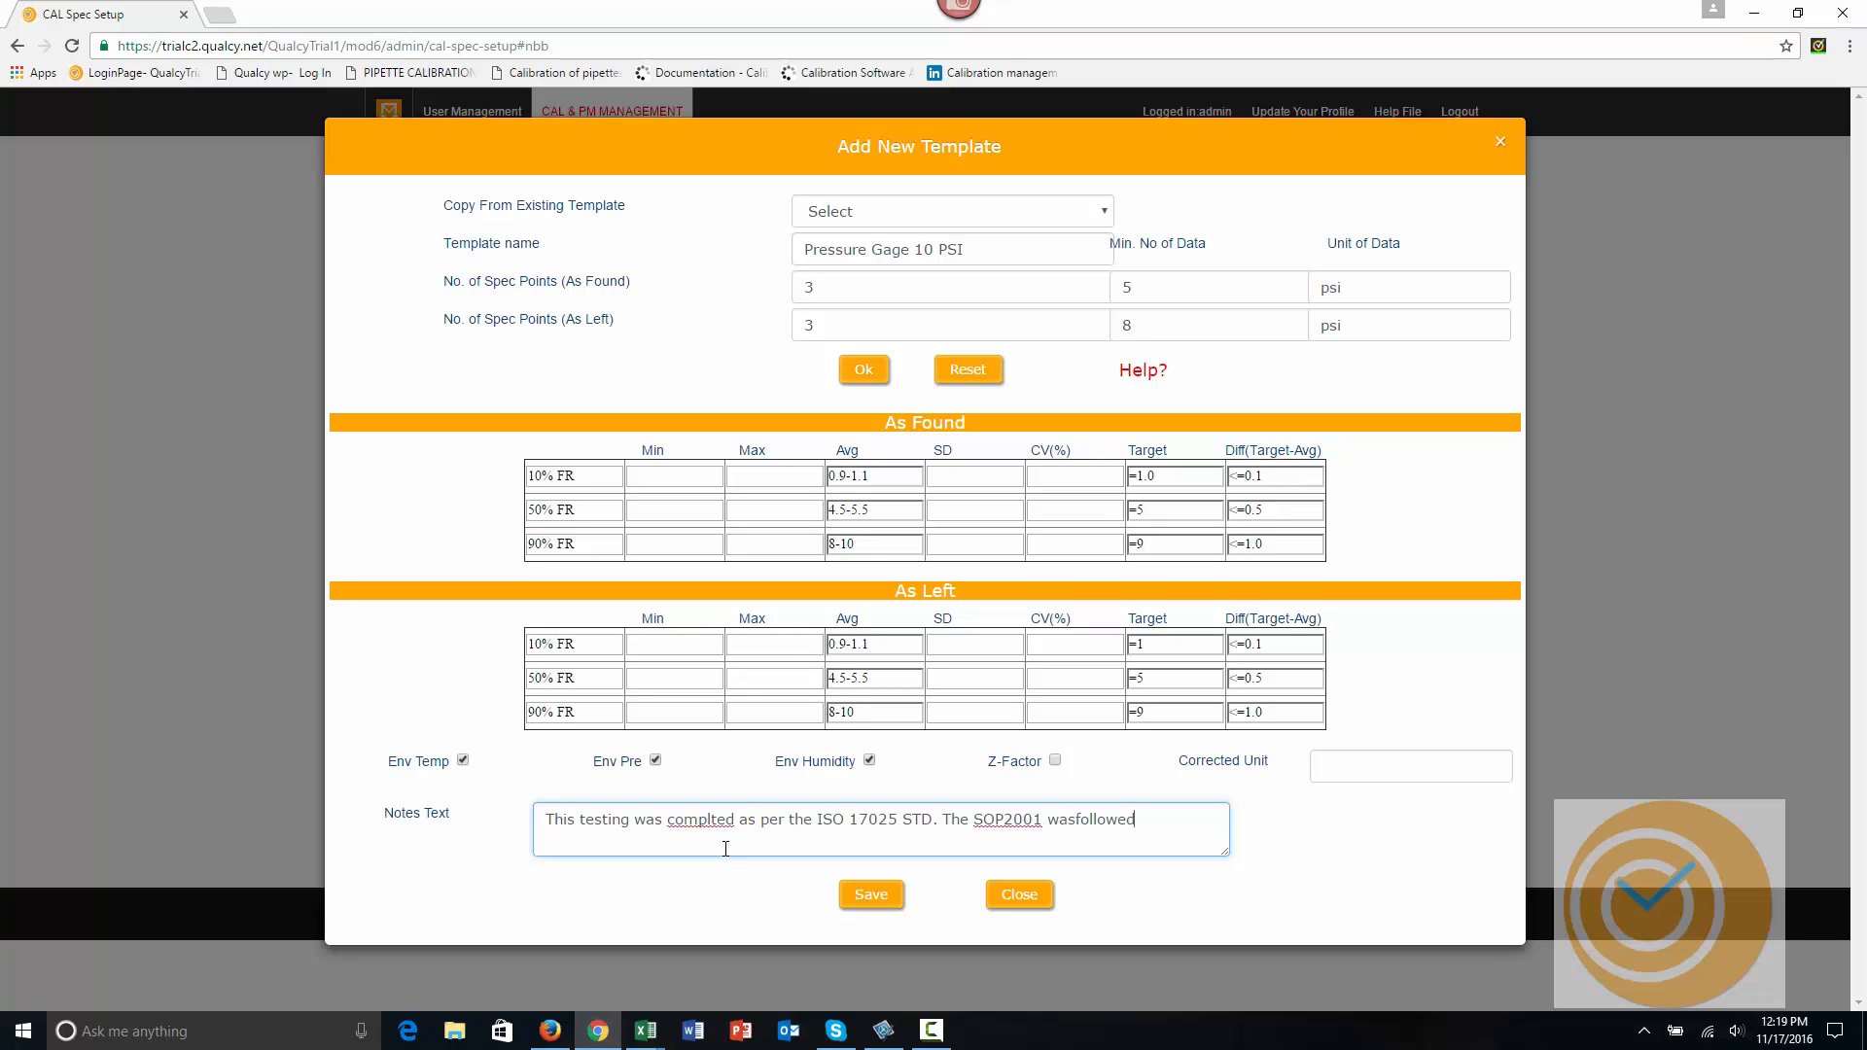
text(.)
click(1074, 825)
right_click(703, 825)
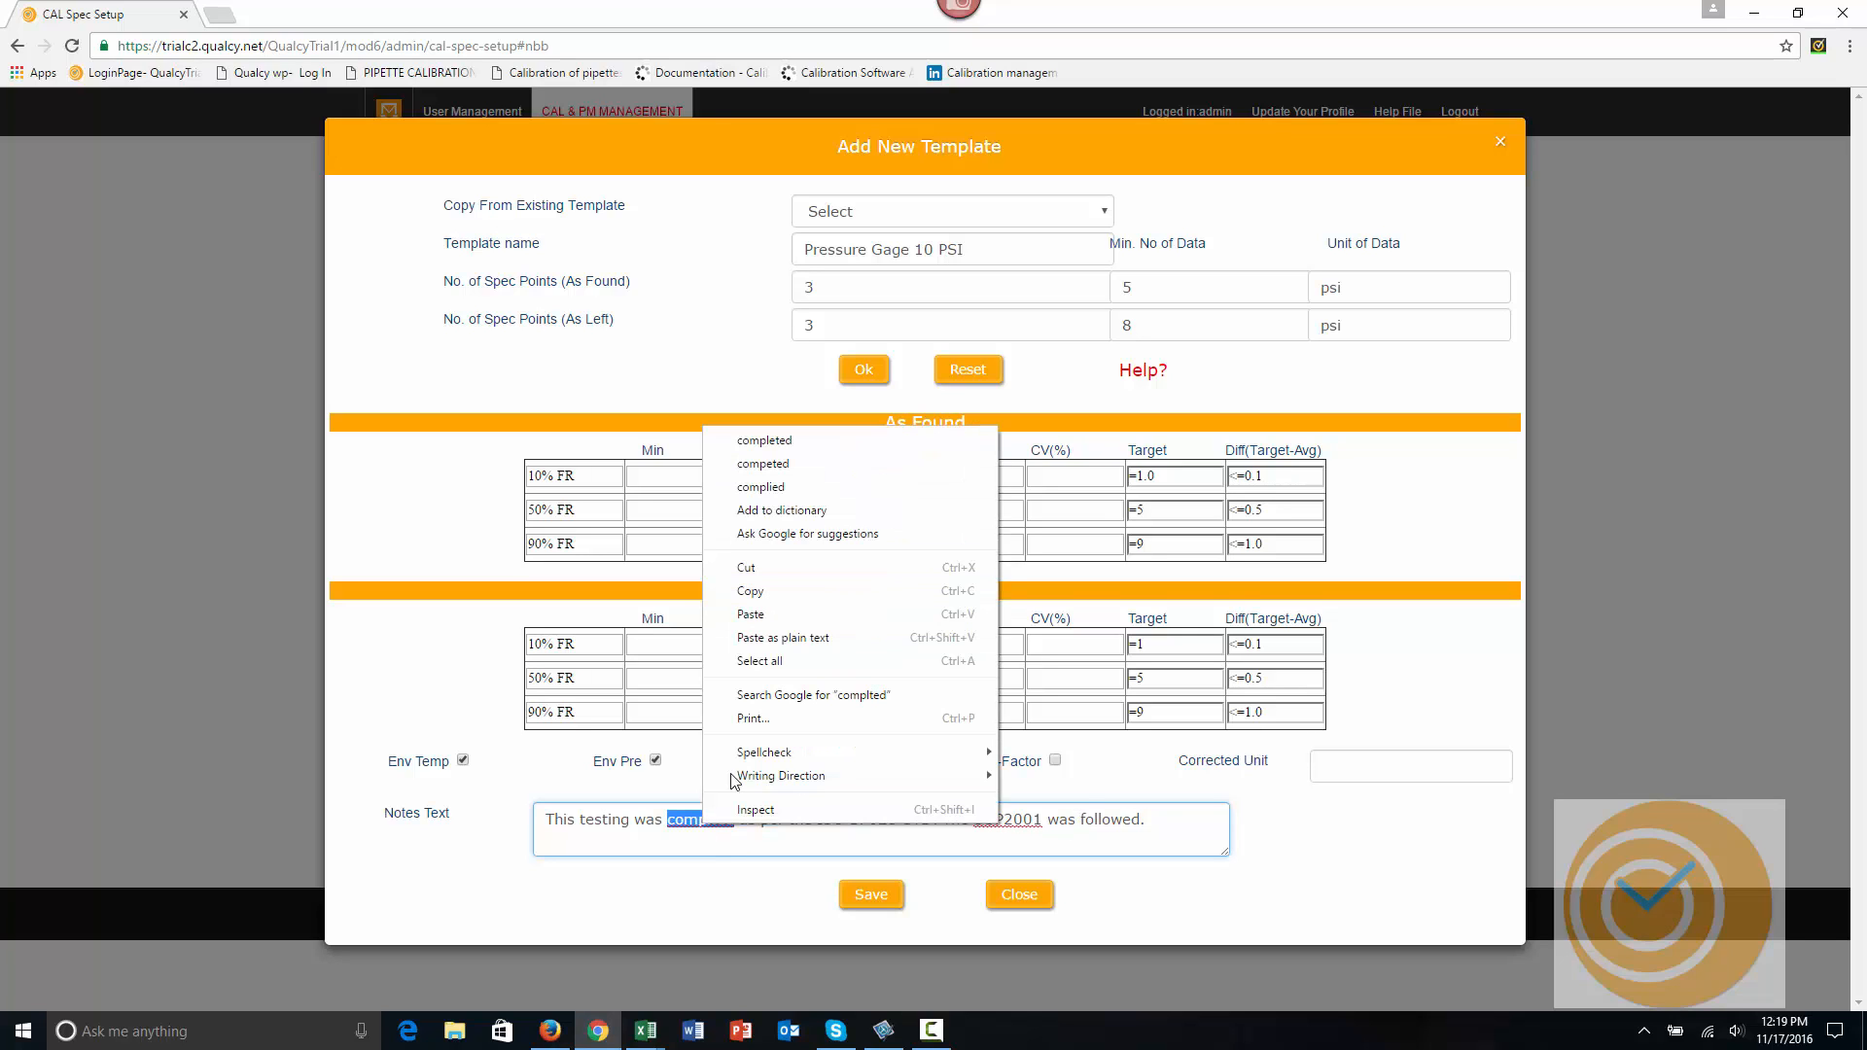
click(817, 454)
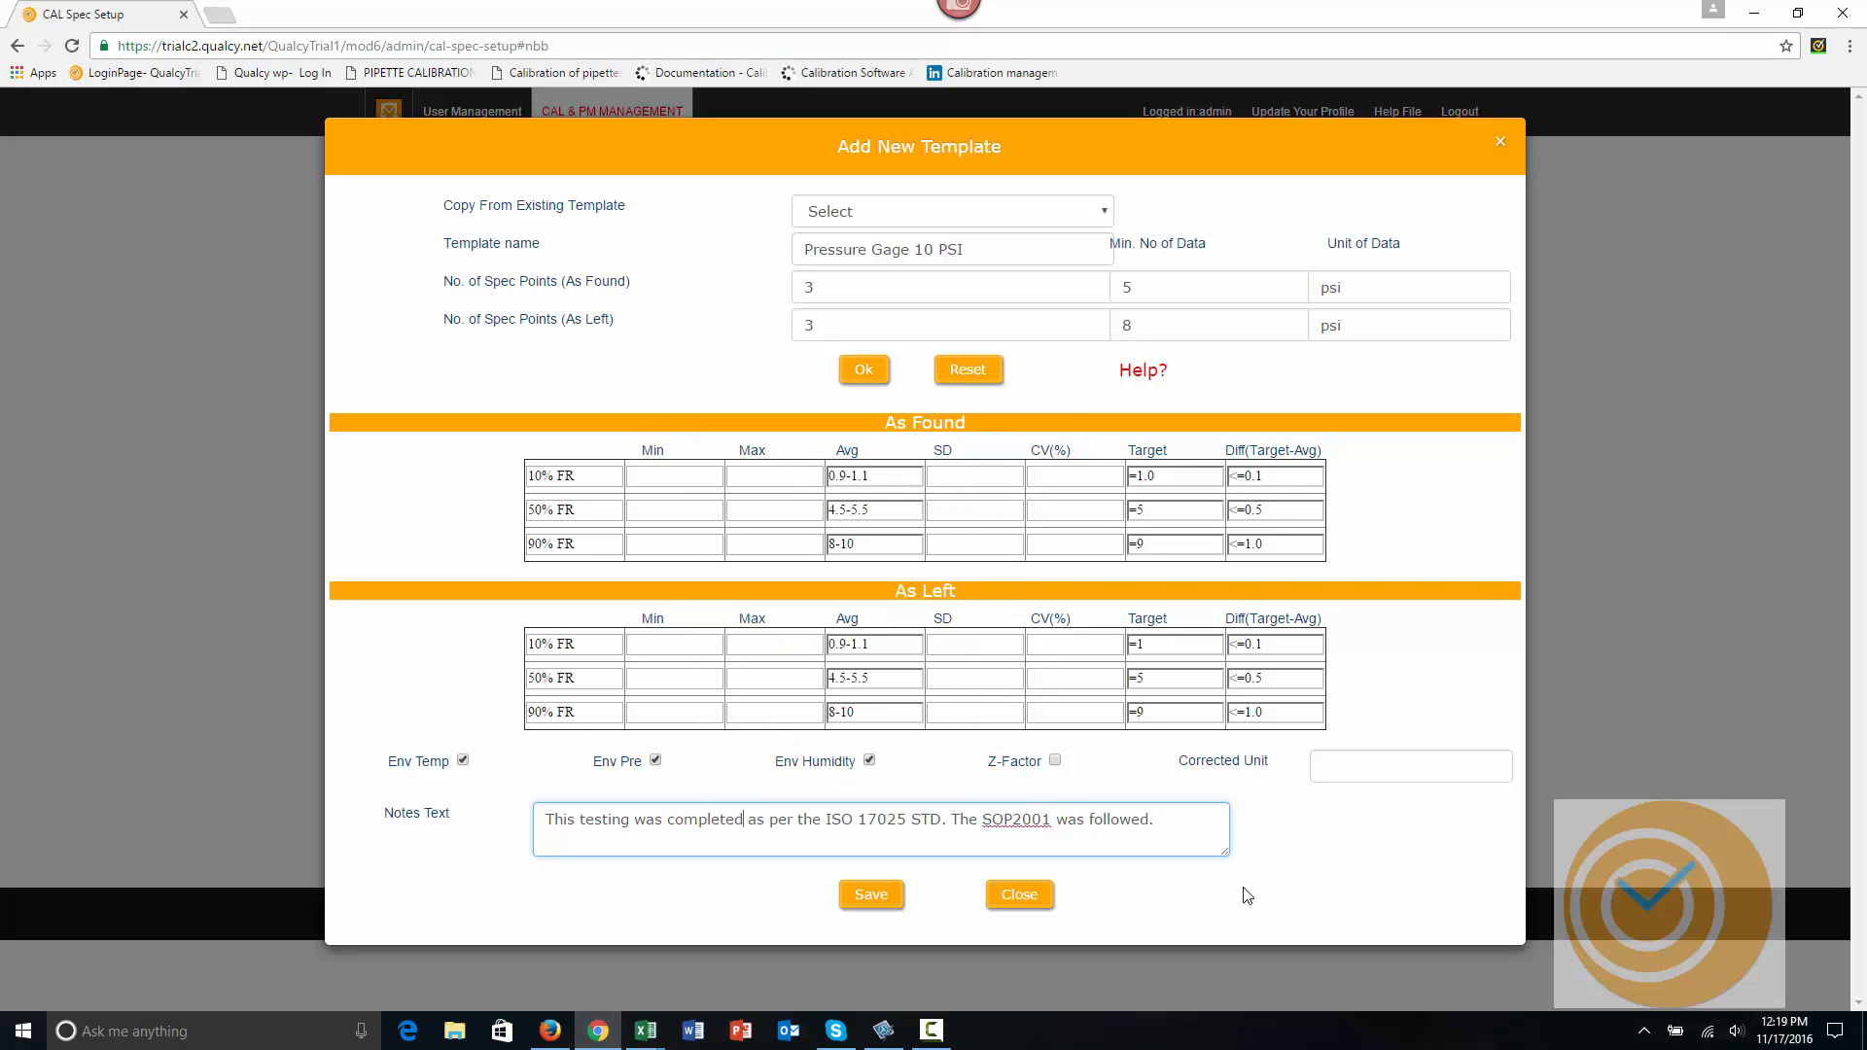
click(901, 907)
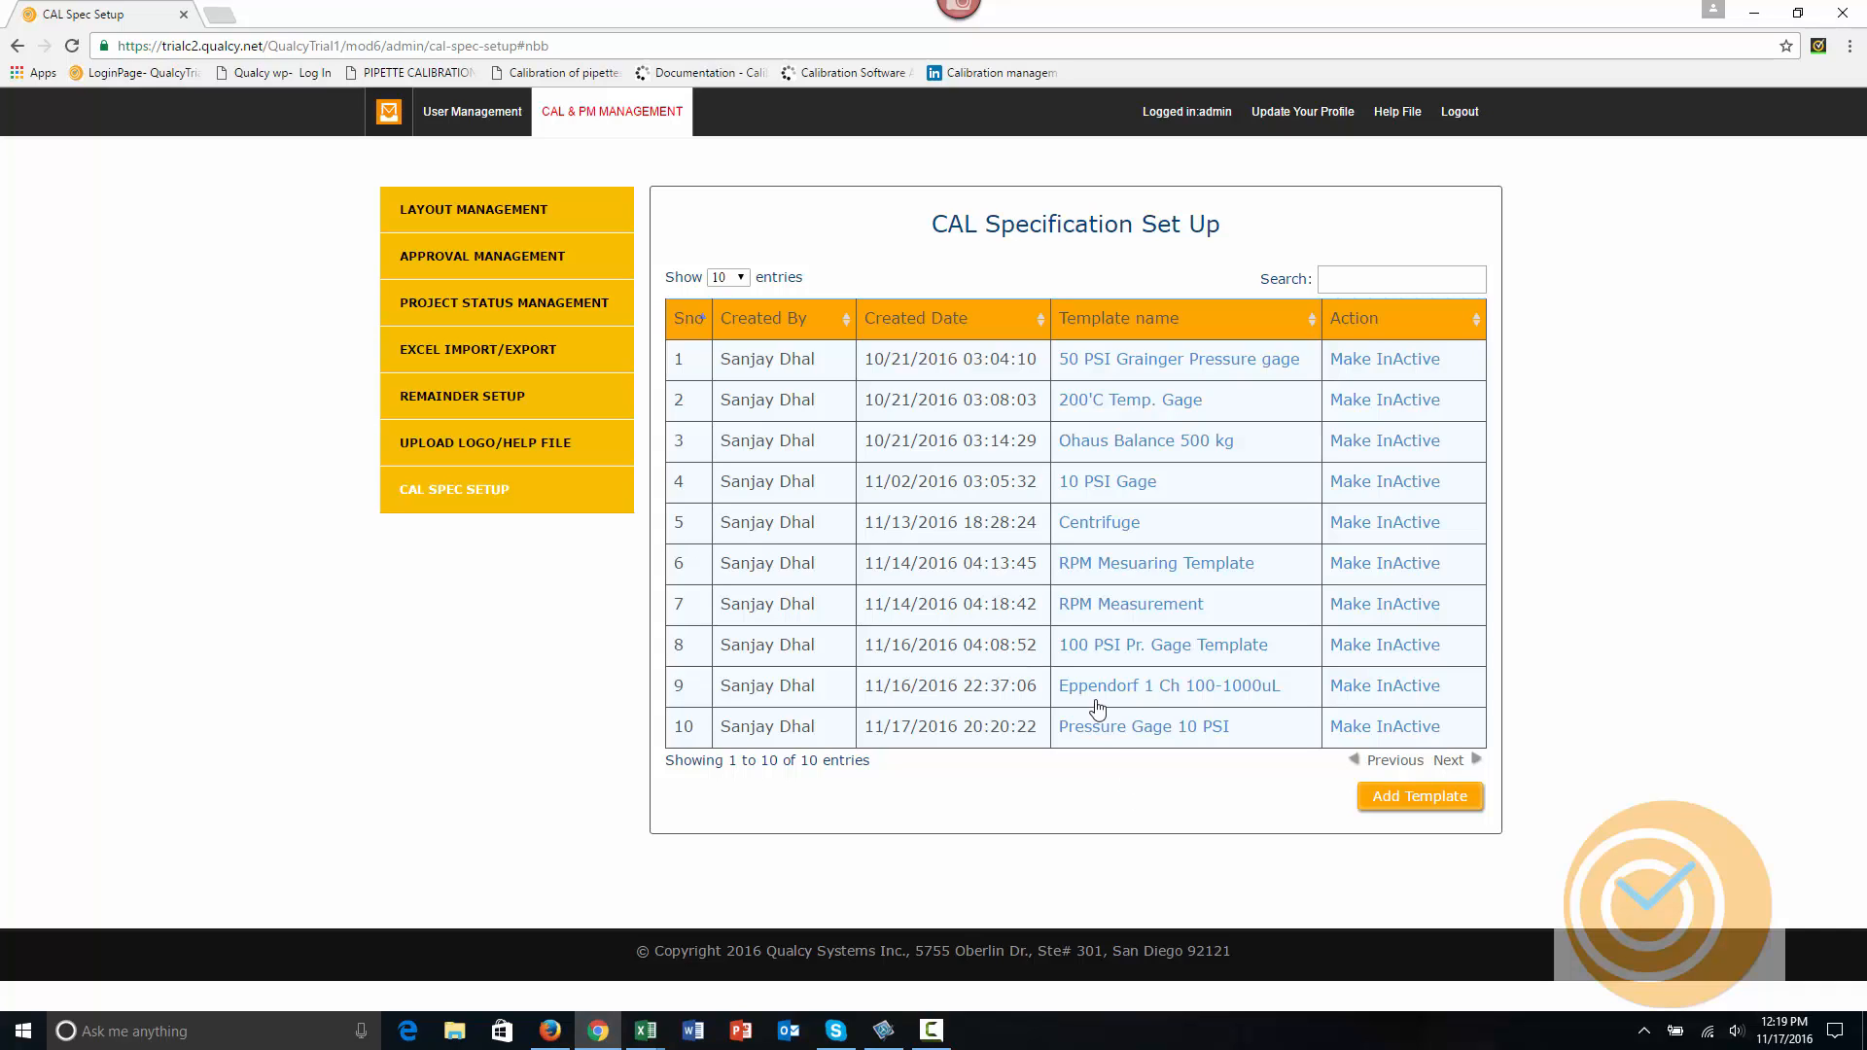
Create a new equipment master record described as 10 PSI Gage, with equipment type QC and sub type QC1.
click(639, 115)
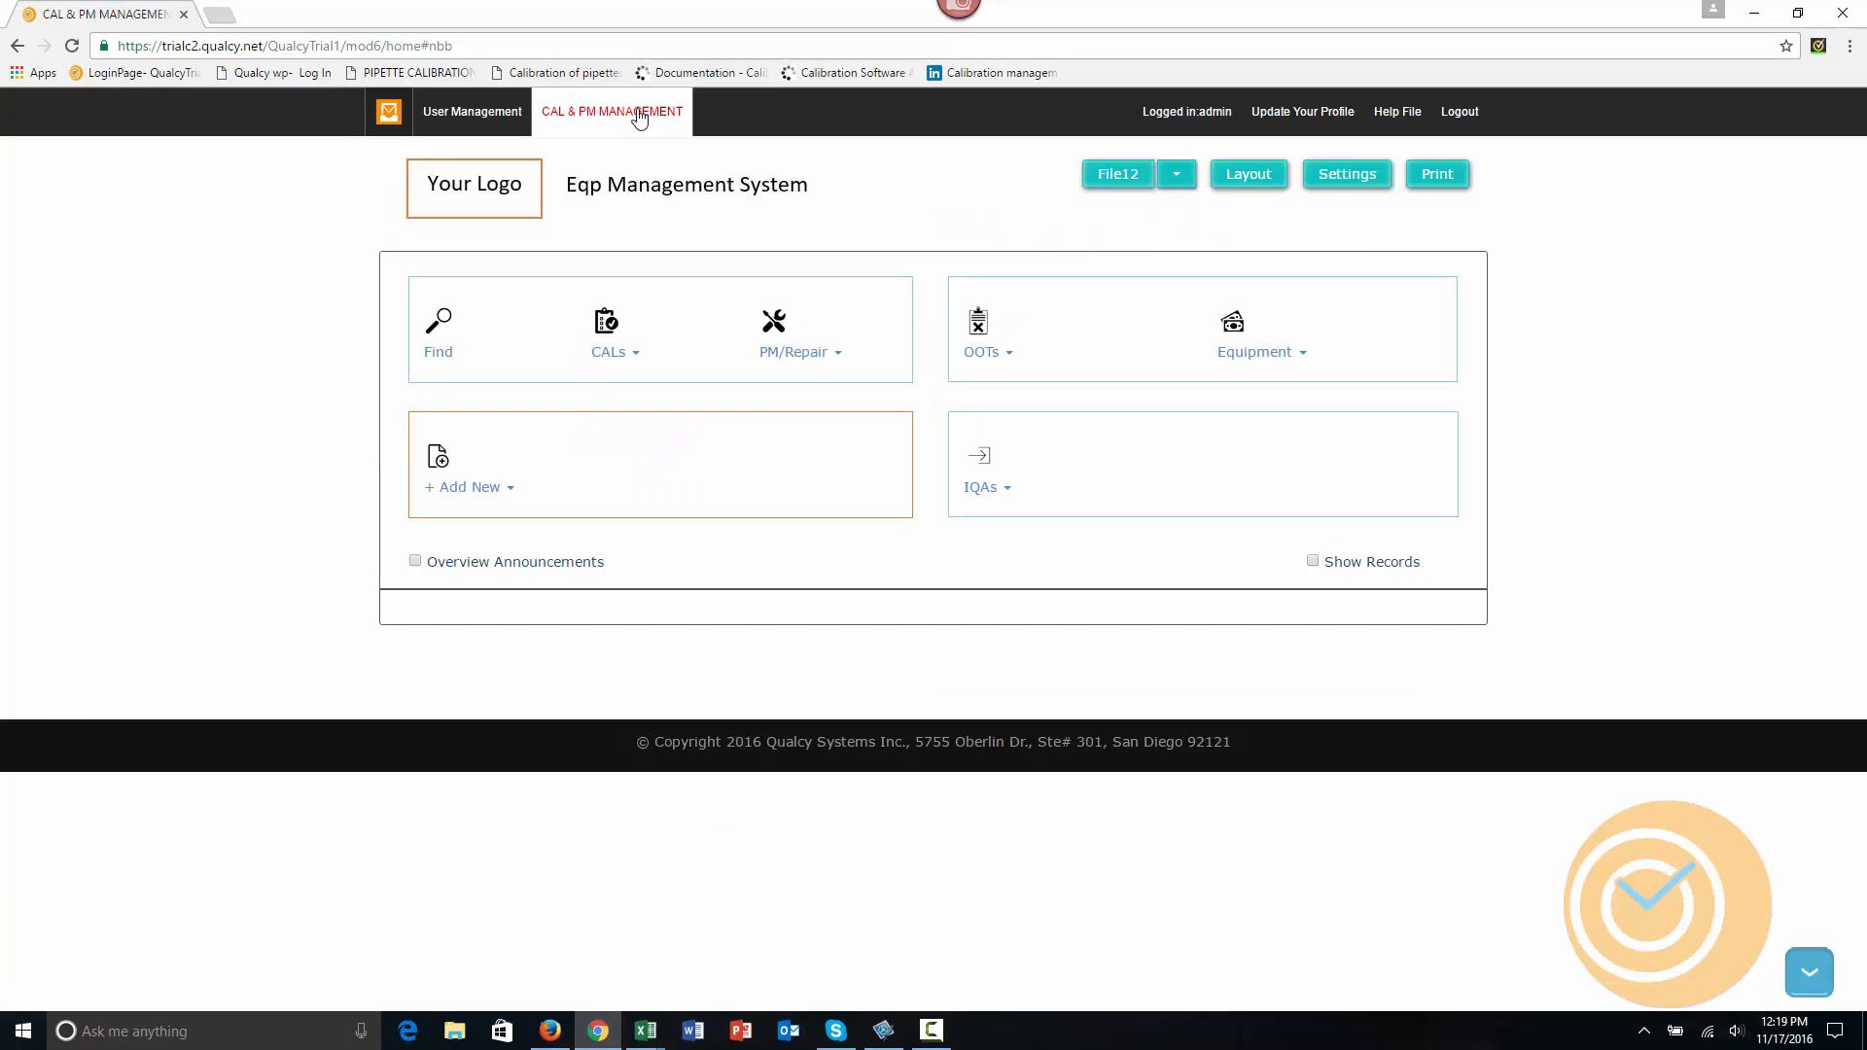
click(452, 489)
click(470, 519)
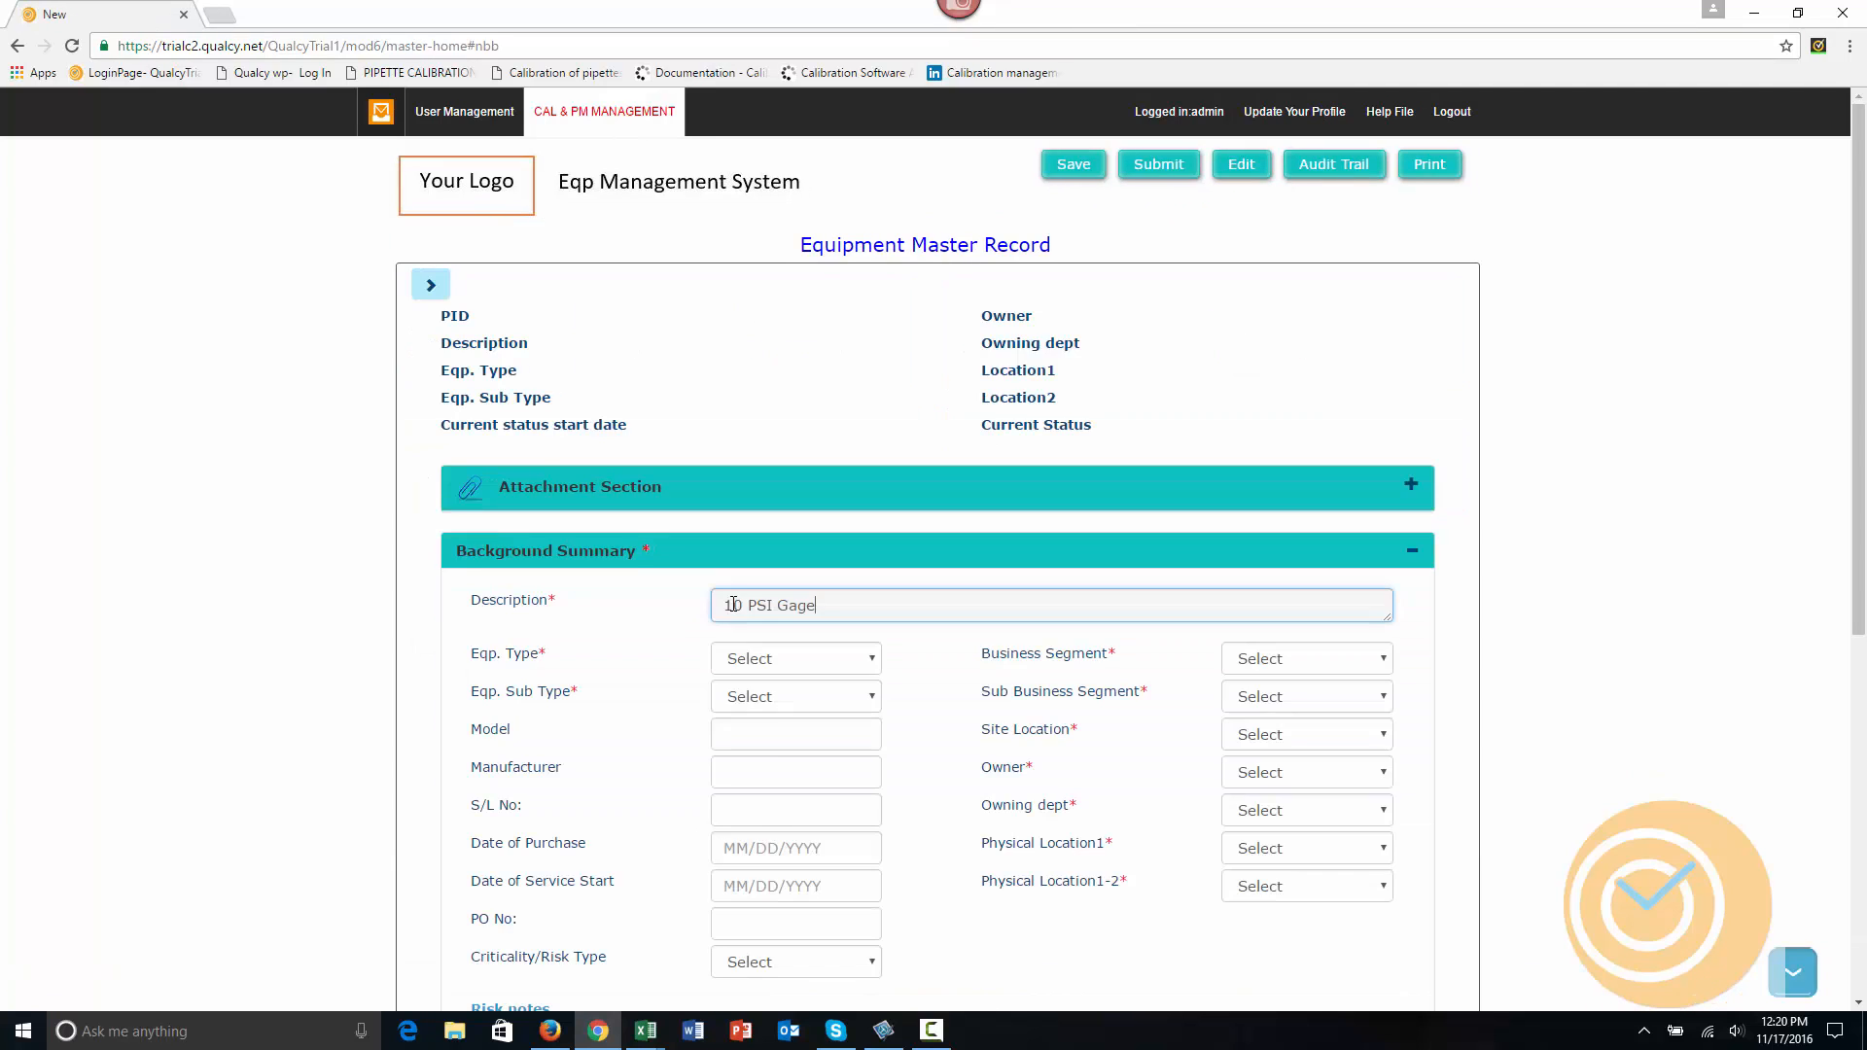
click(787, 662)
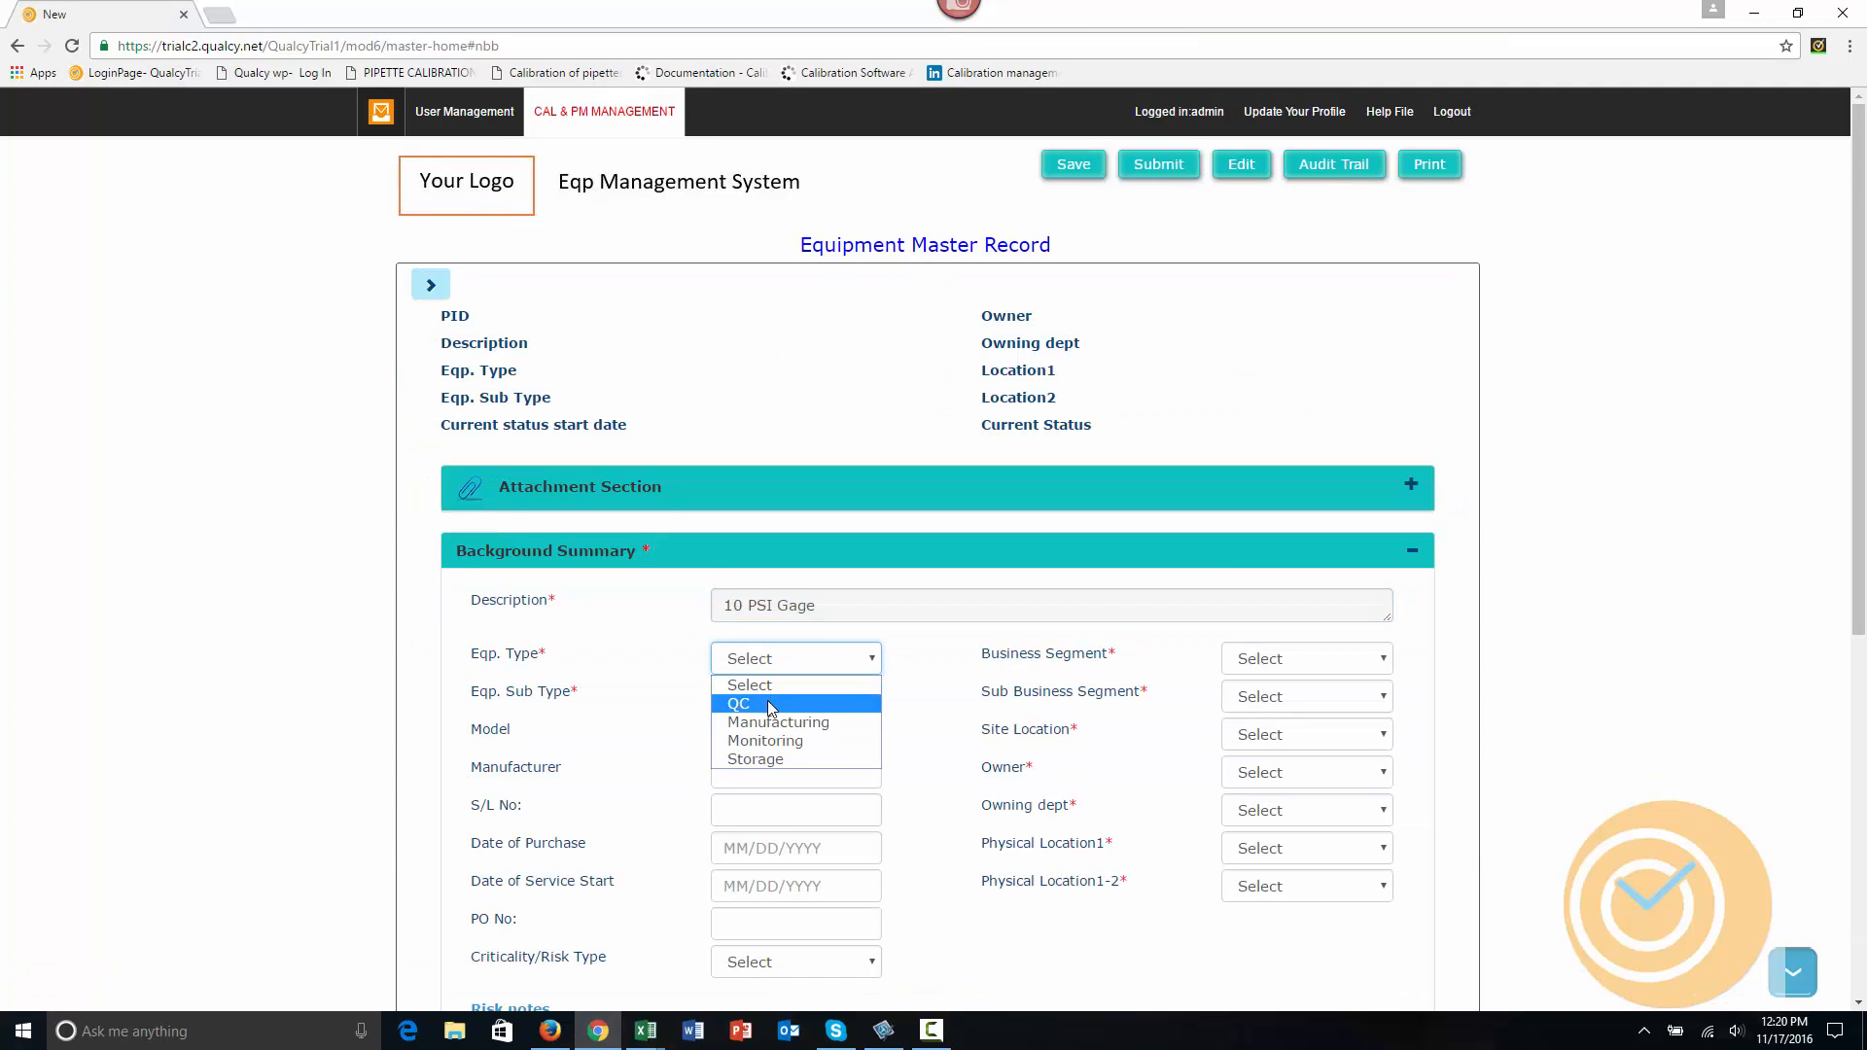
click(765, 704)
click(765, 710)
click(766, 737)
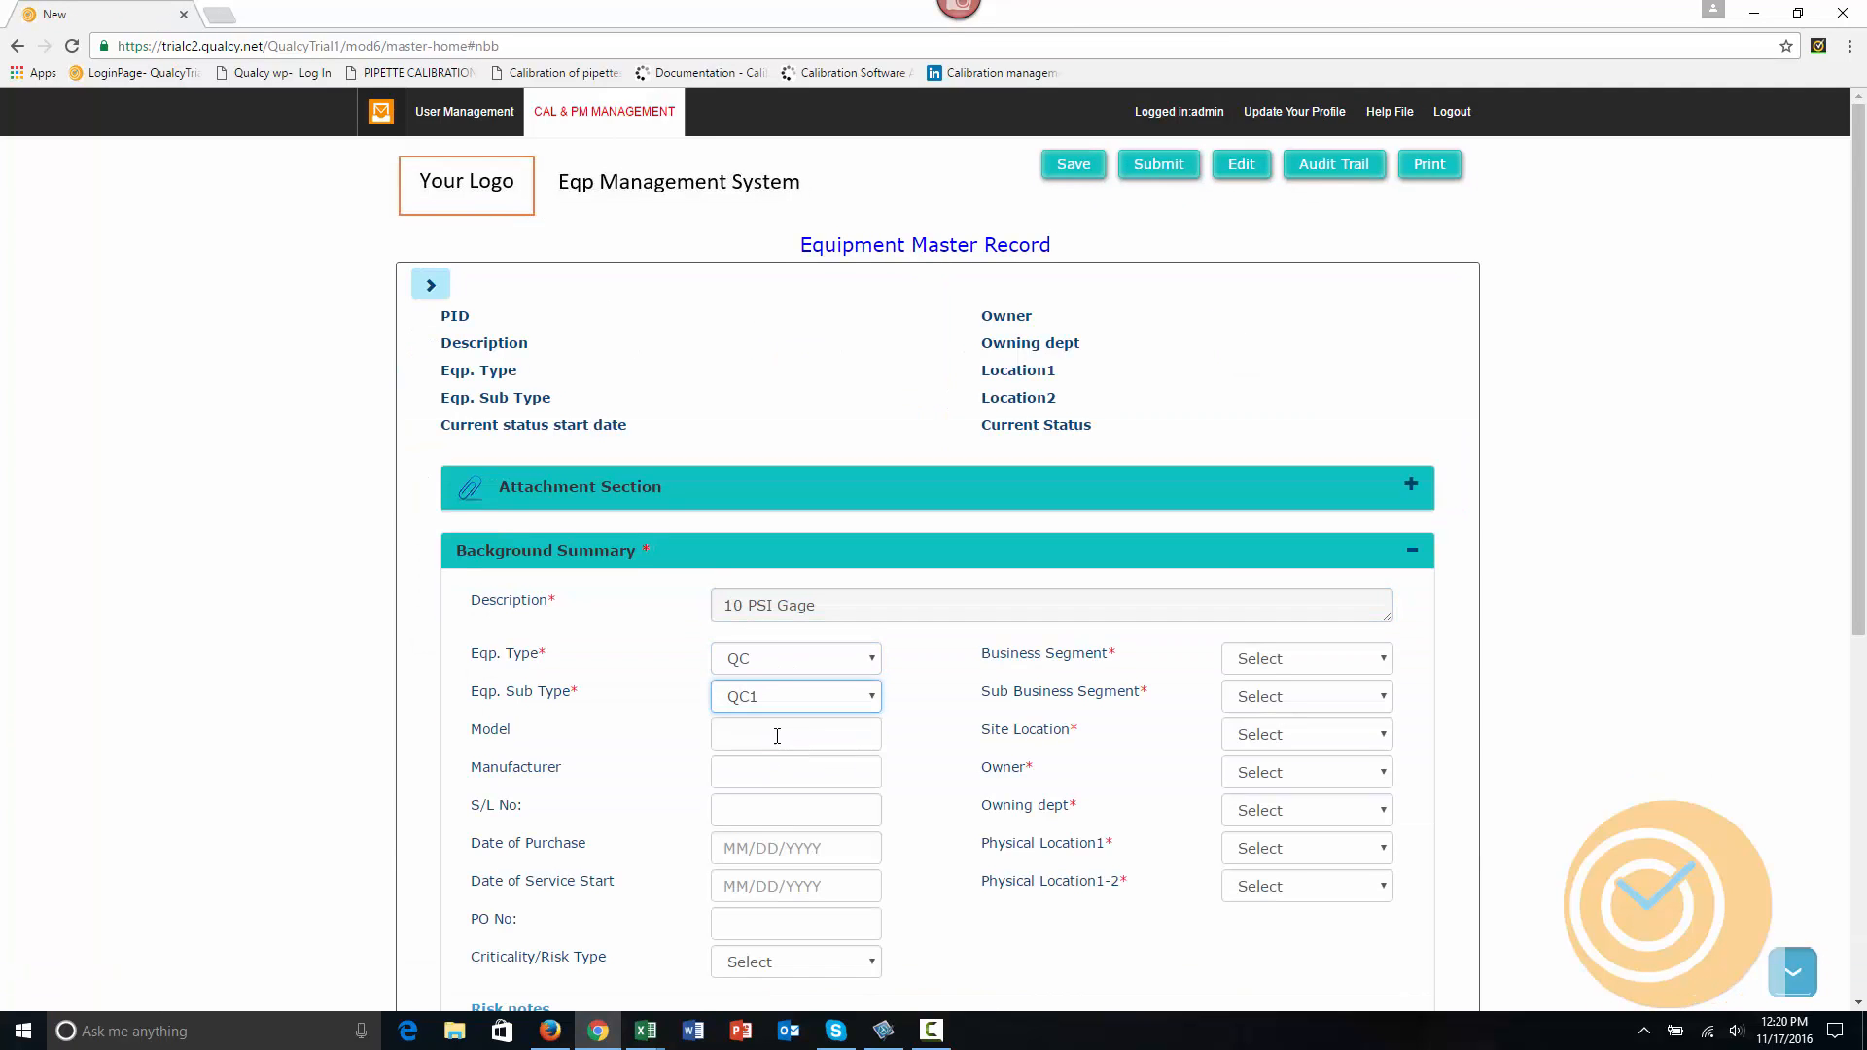
Set business segment Qualcy-Labs, sub segment Diagnostics, site San Diego II, the owner's name, owning department QA, and physical locations Building East and Room 5.
click(1258, 670)
click(1262, 886)
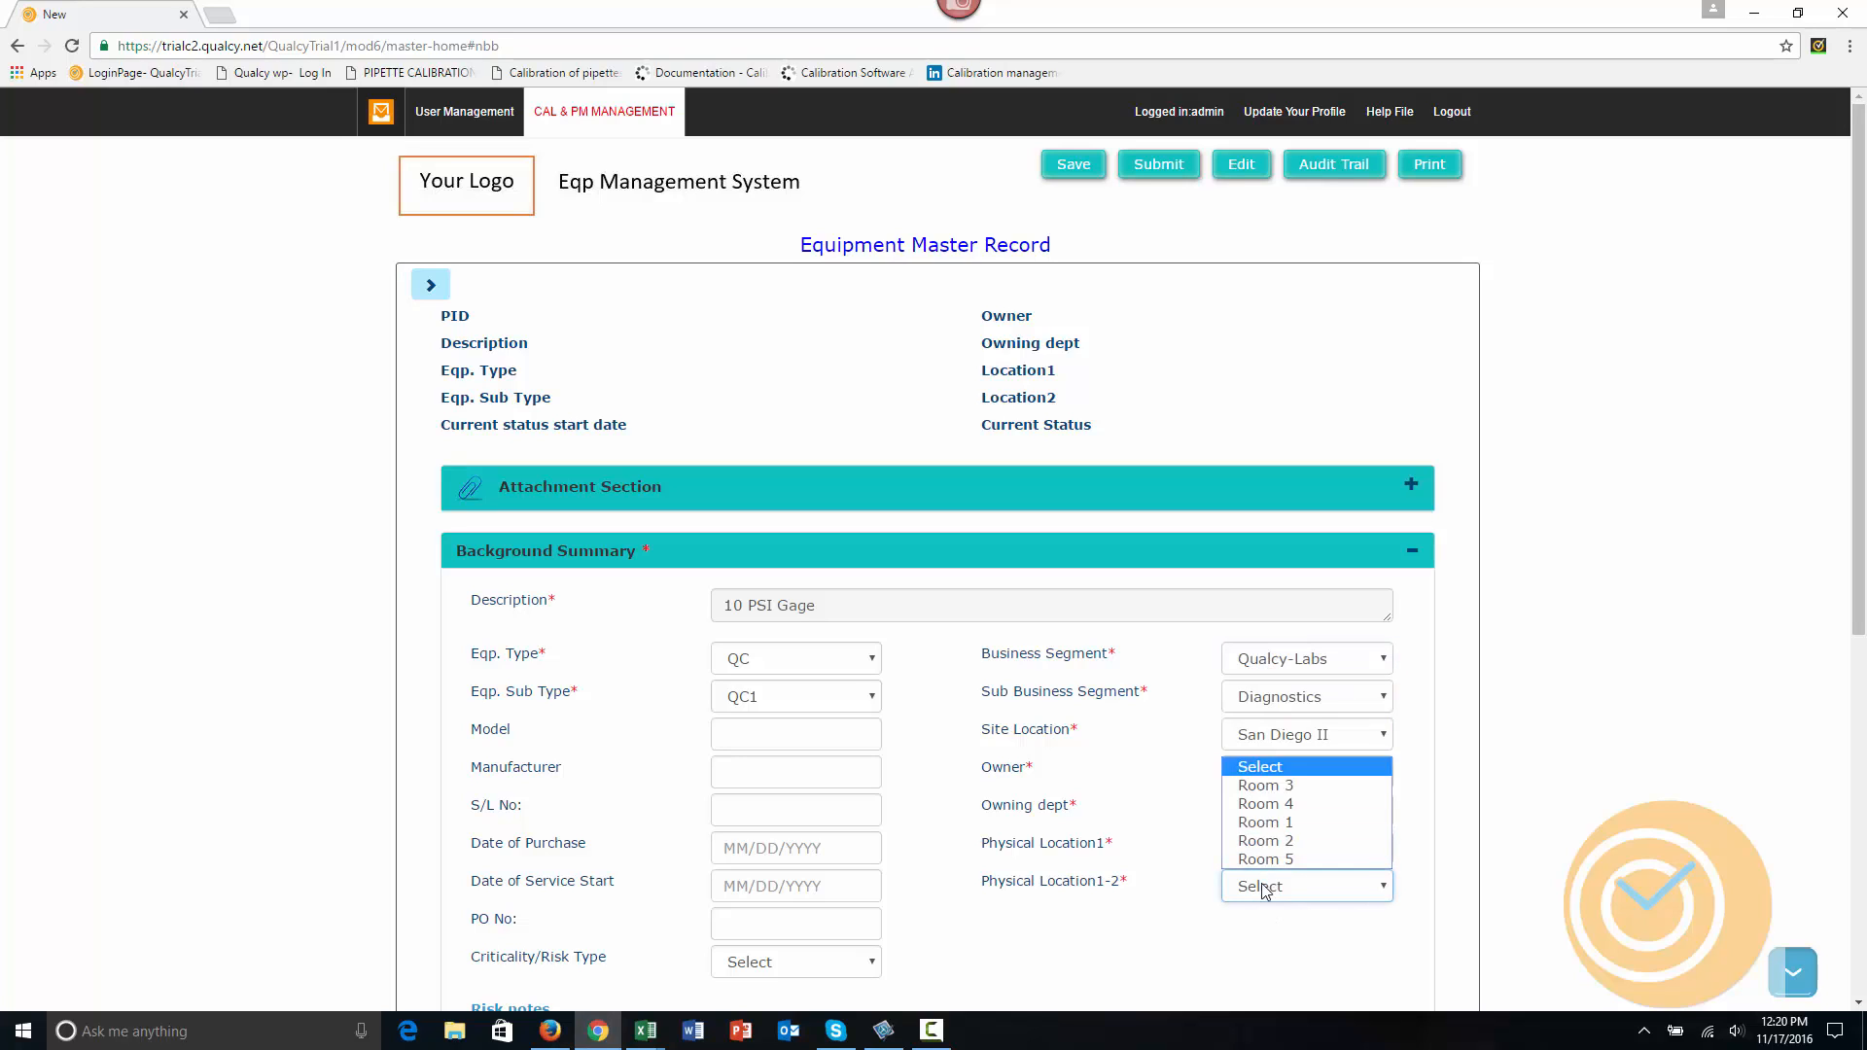
click(1263, 856)
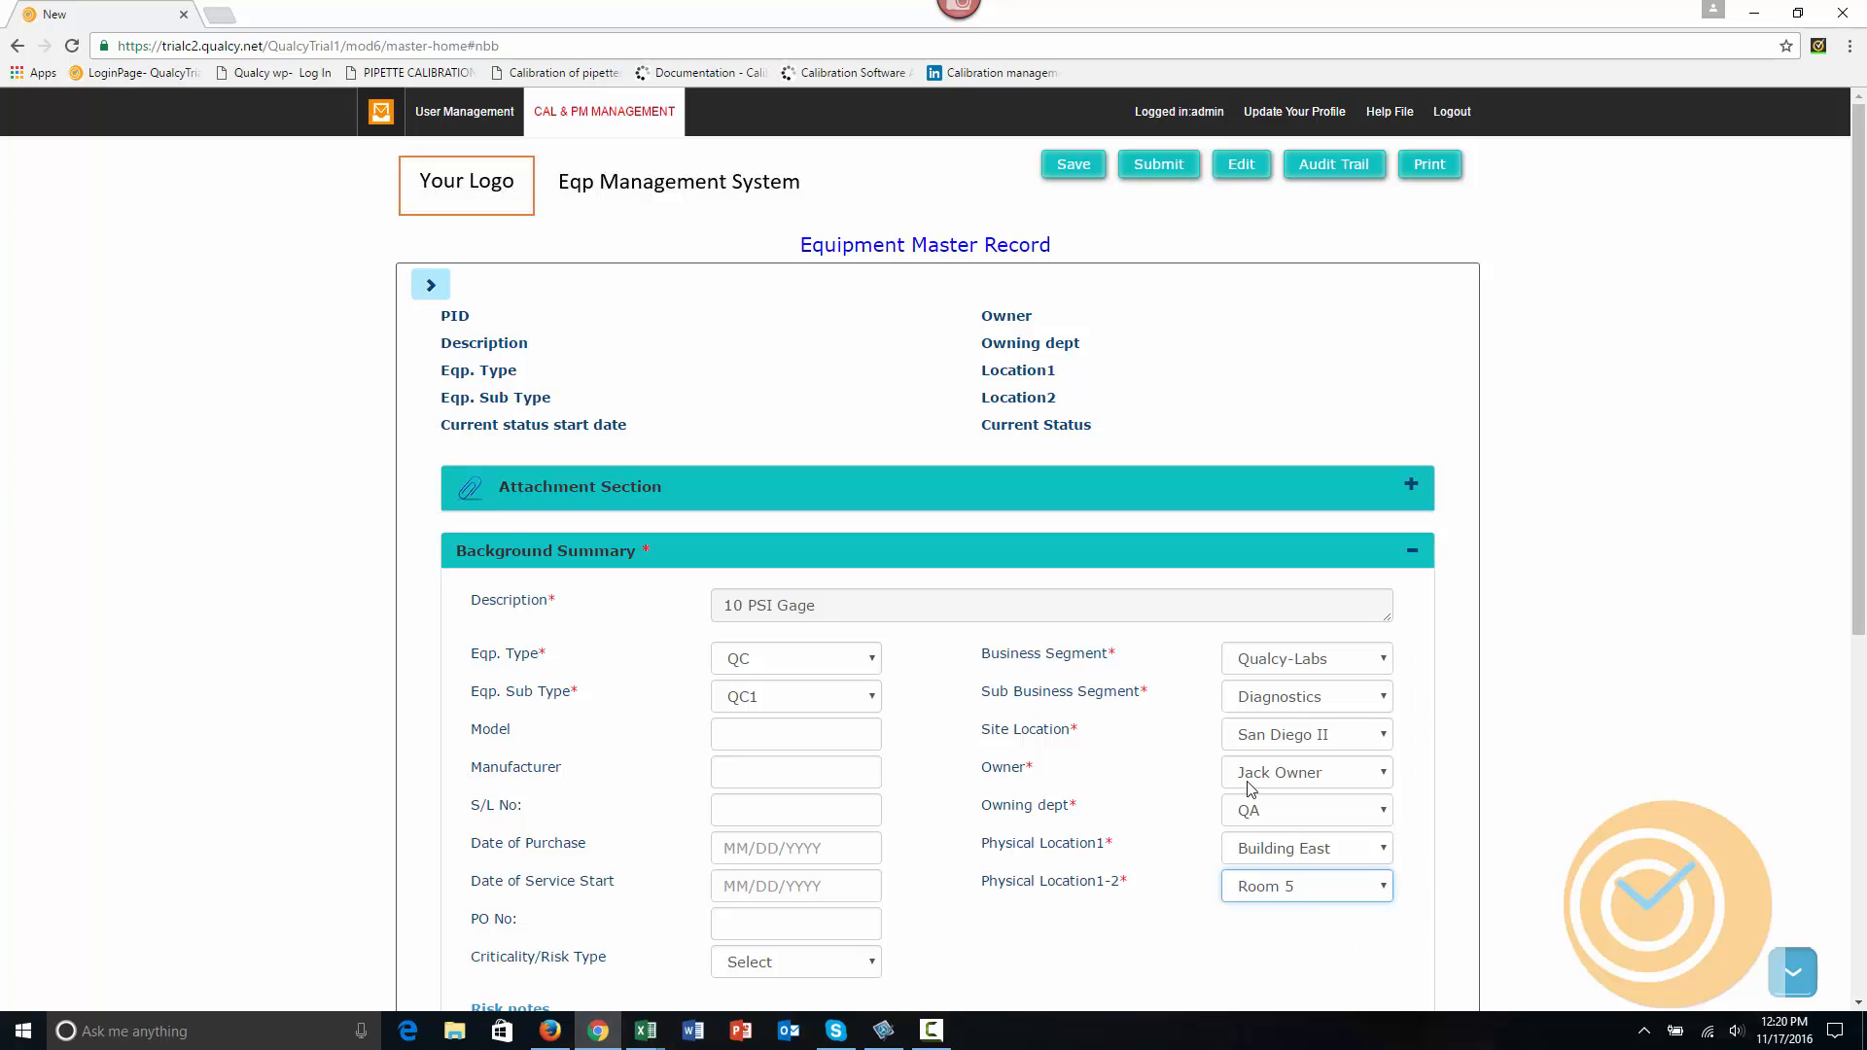
Choose the default coordinator for the equipment master record under Roles and Responsibility.
scroll(1420, 905, down, 6)
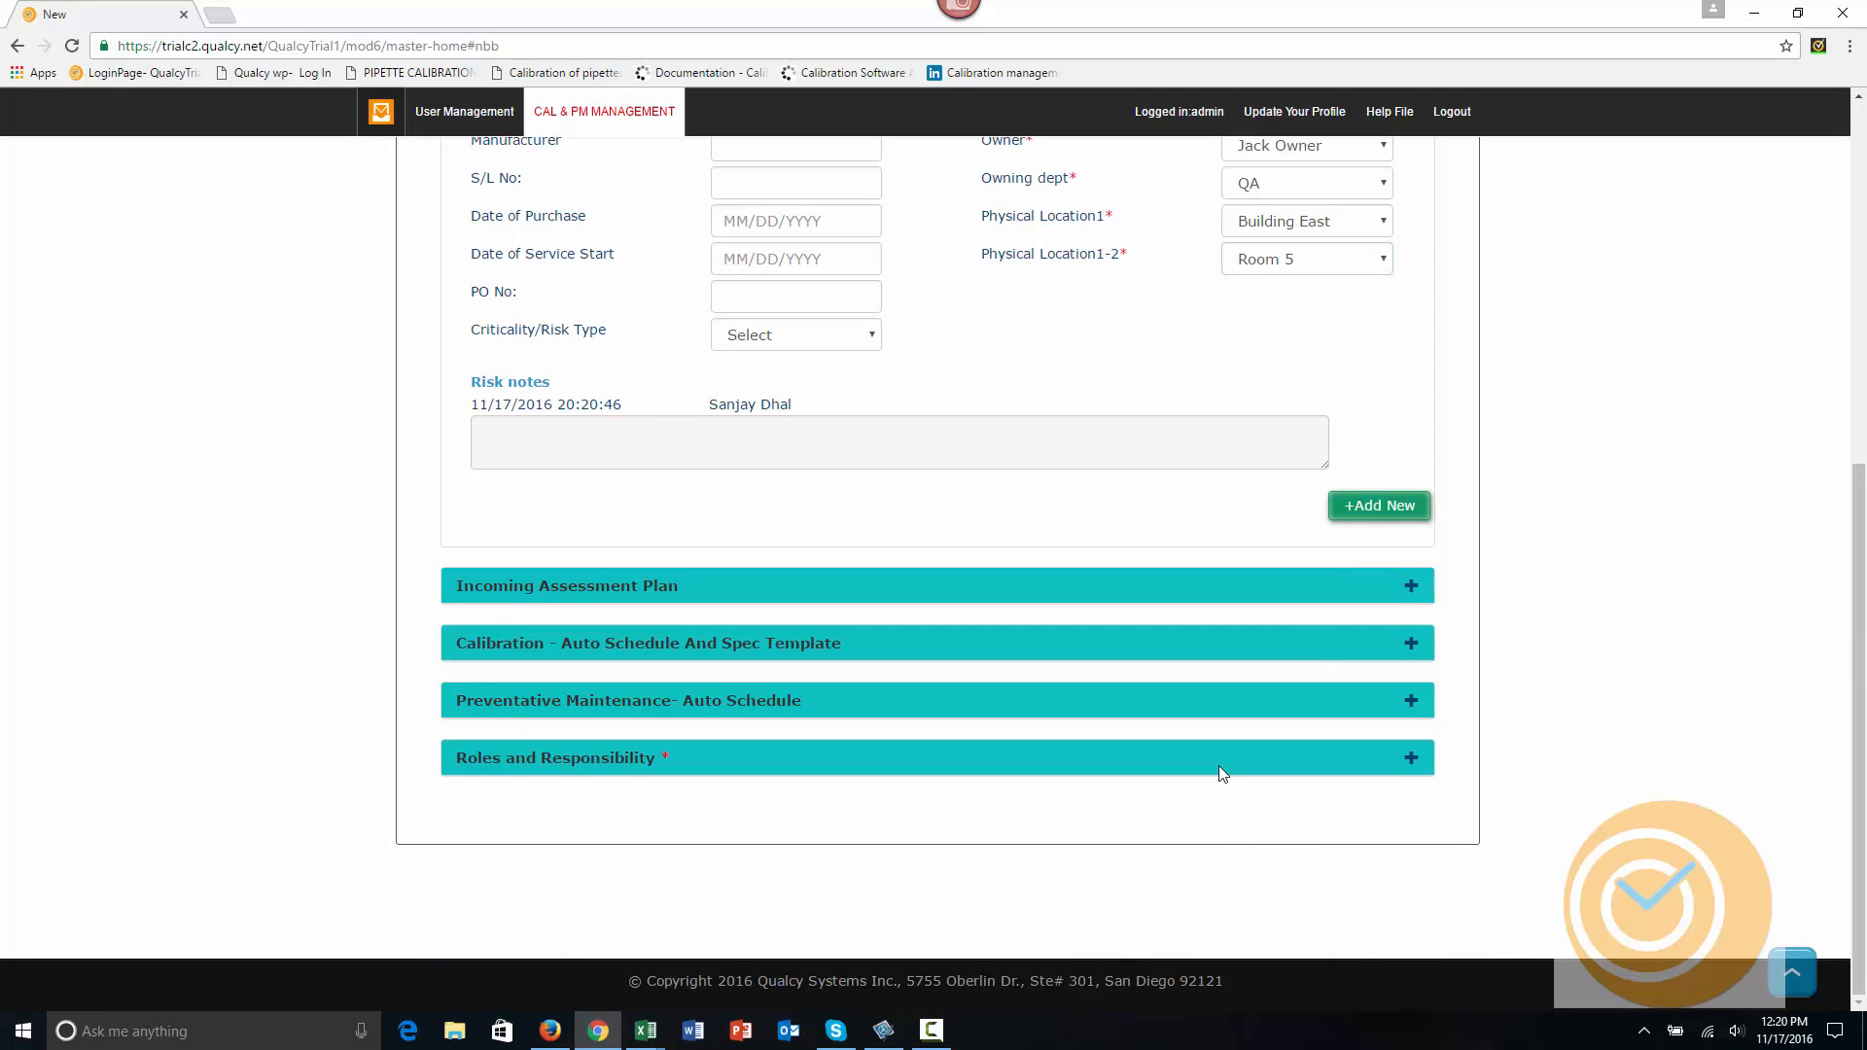
click(1205, 769)
click(1198, 820)
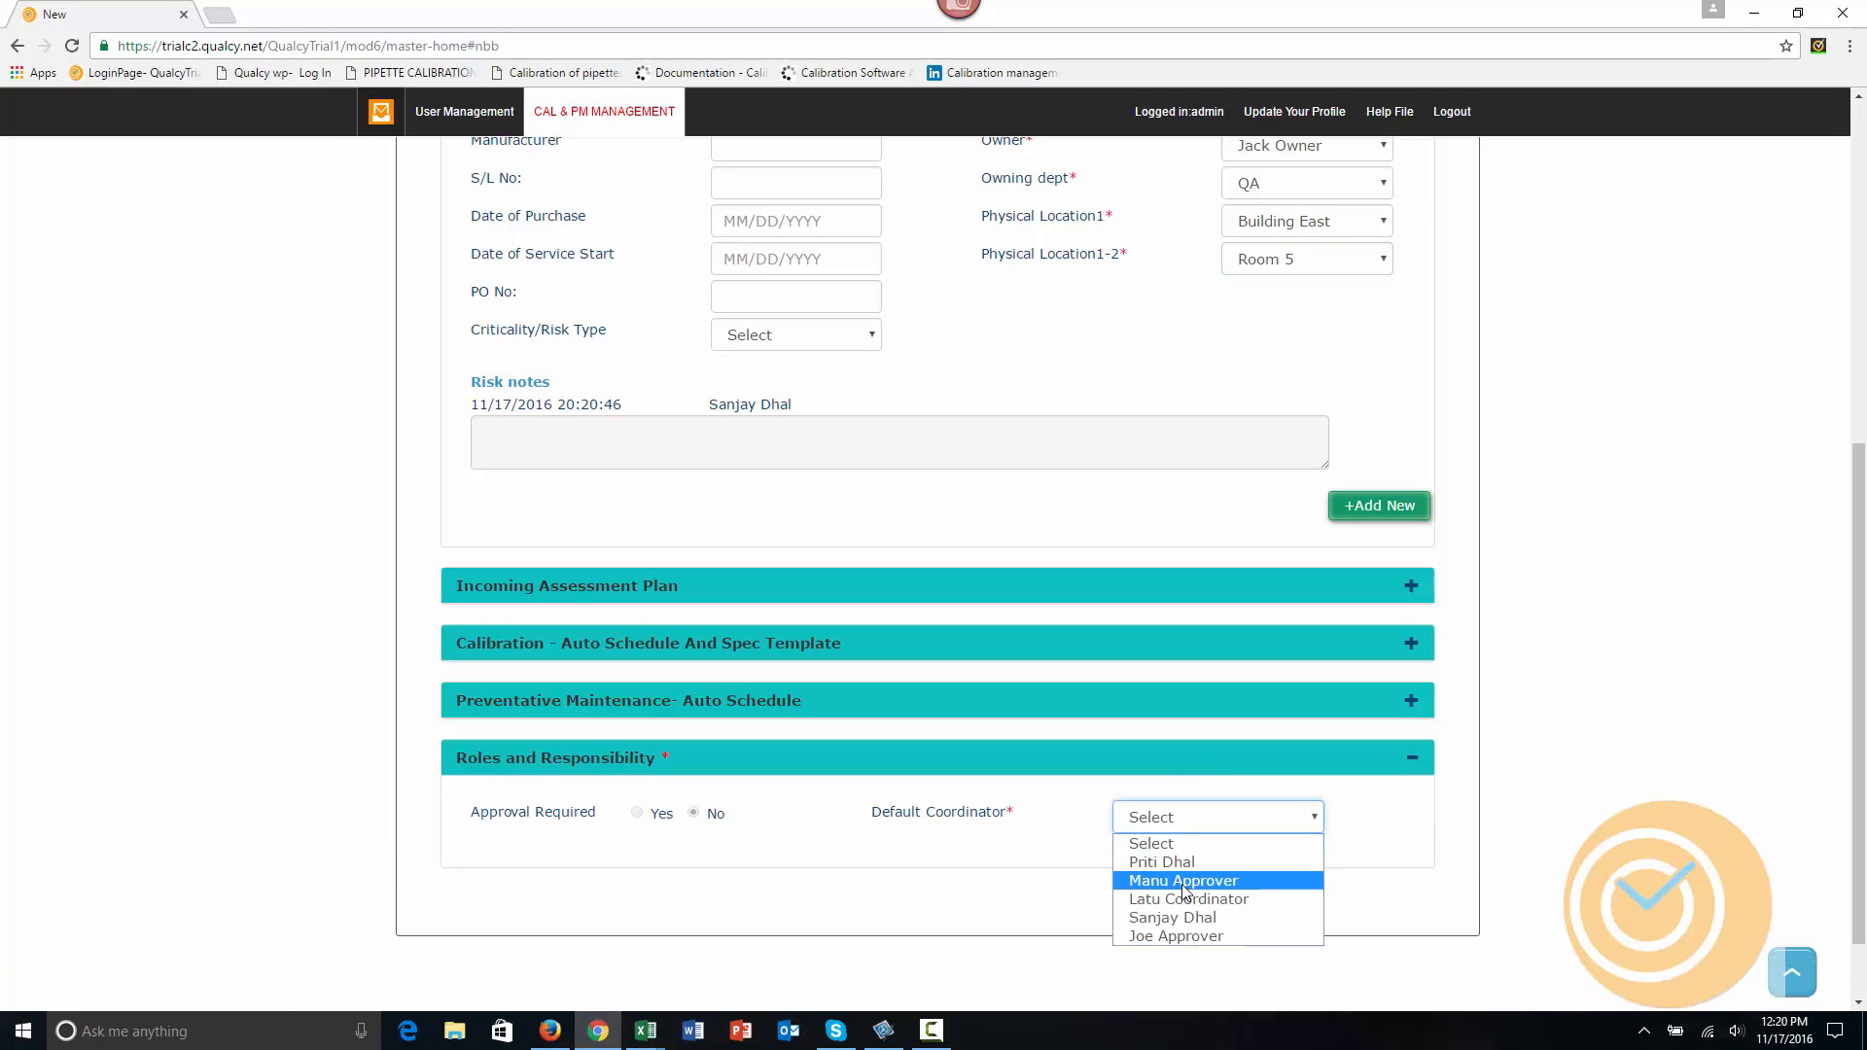
click(1189, 896)
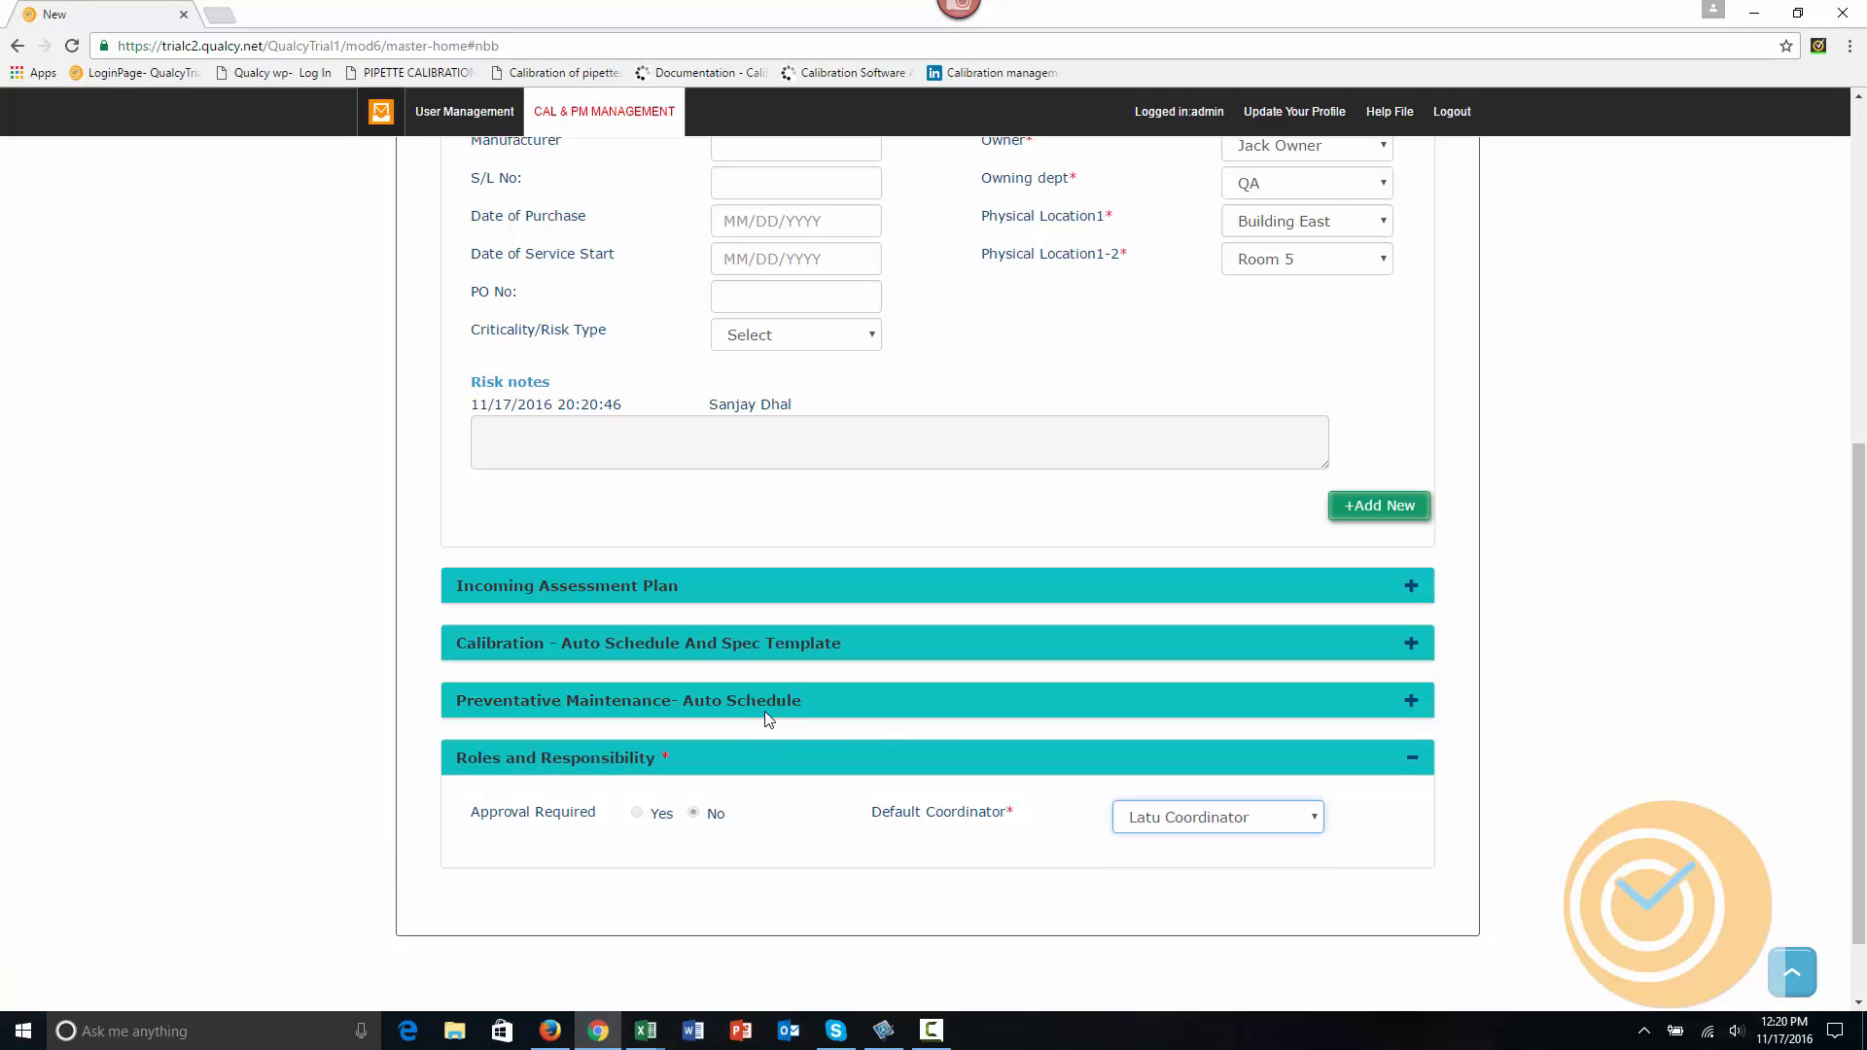
Enable the calibration spec template, choose Pressure Gage 10 PSI as the template, and save the equipment master record.
click(700, 653)
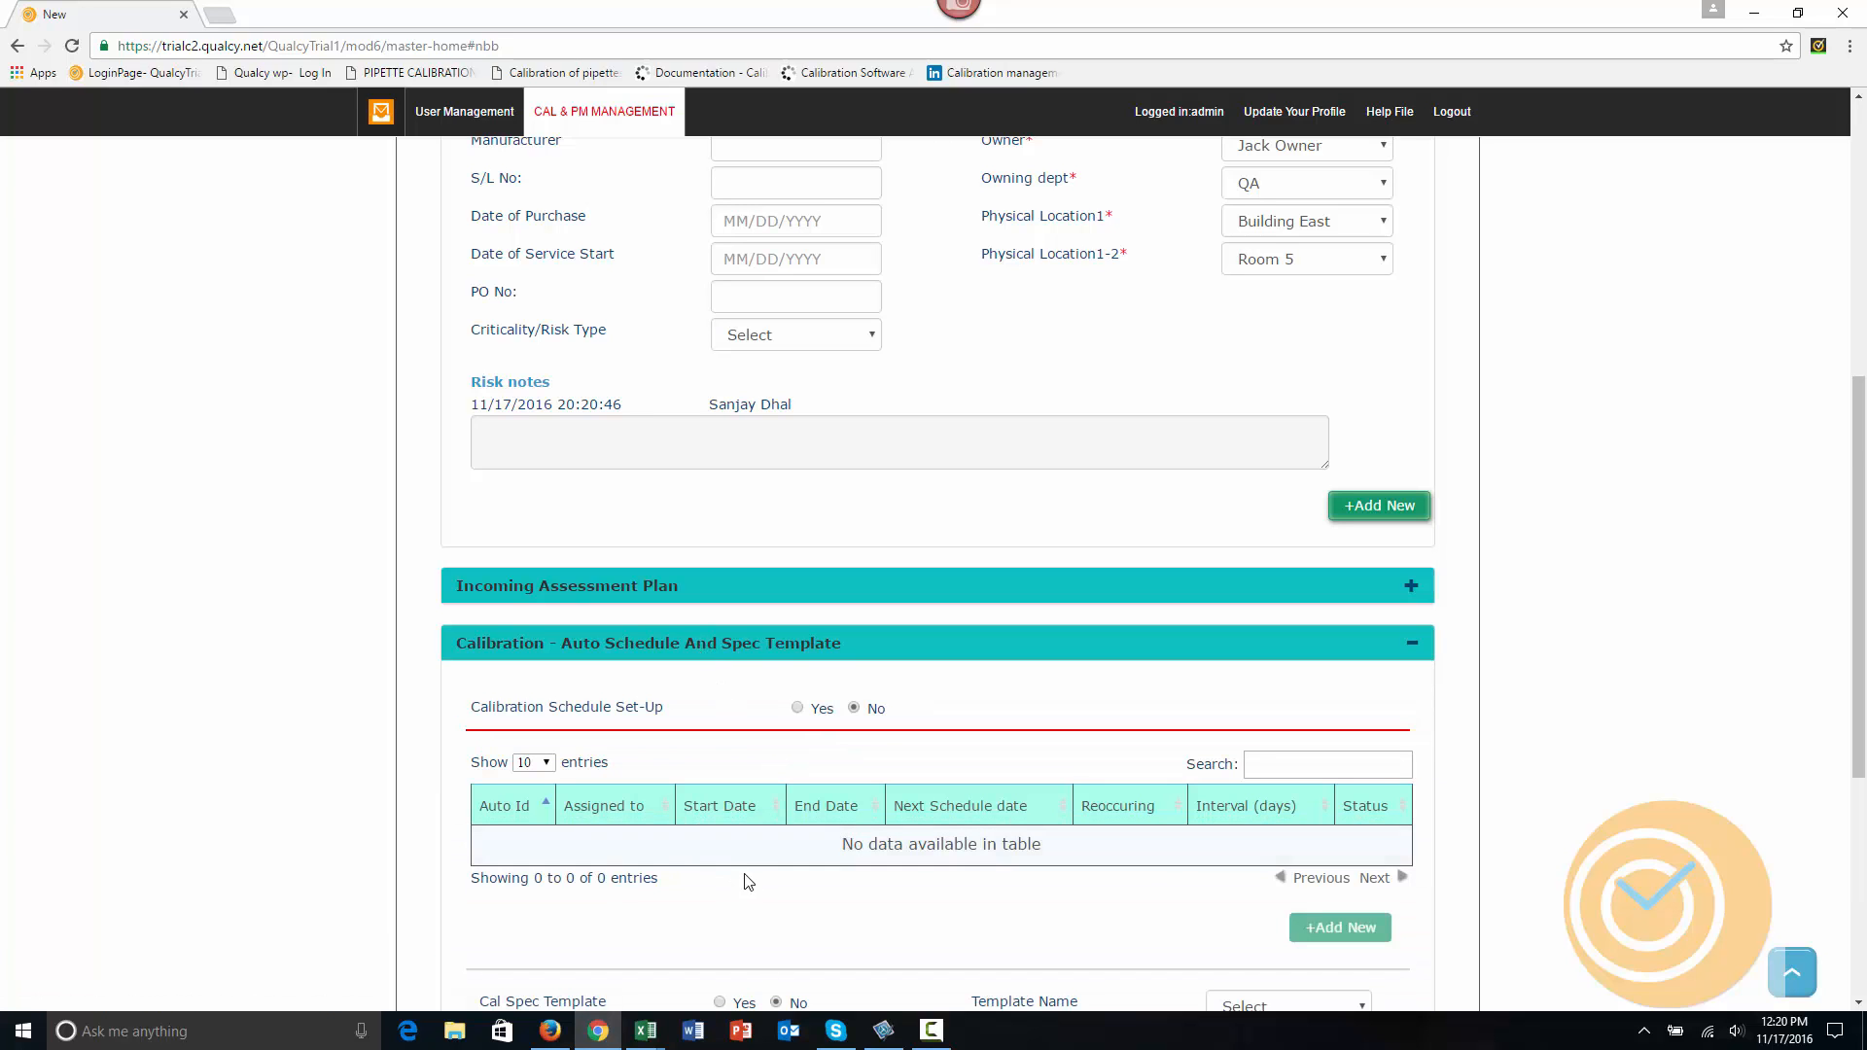
scroll(719, 814, down, 2)
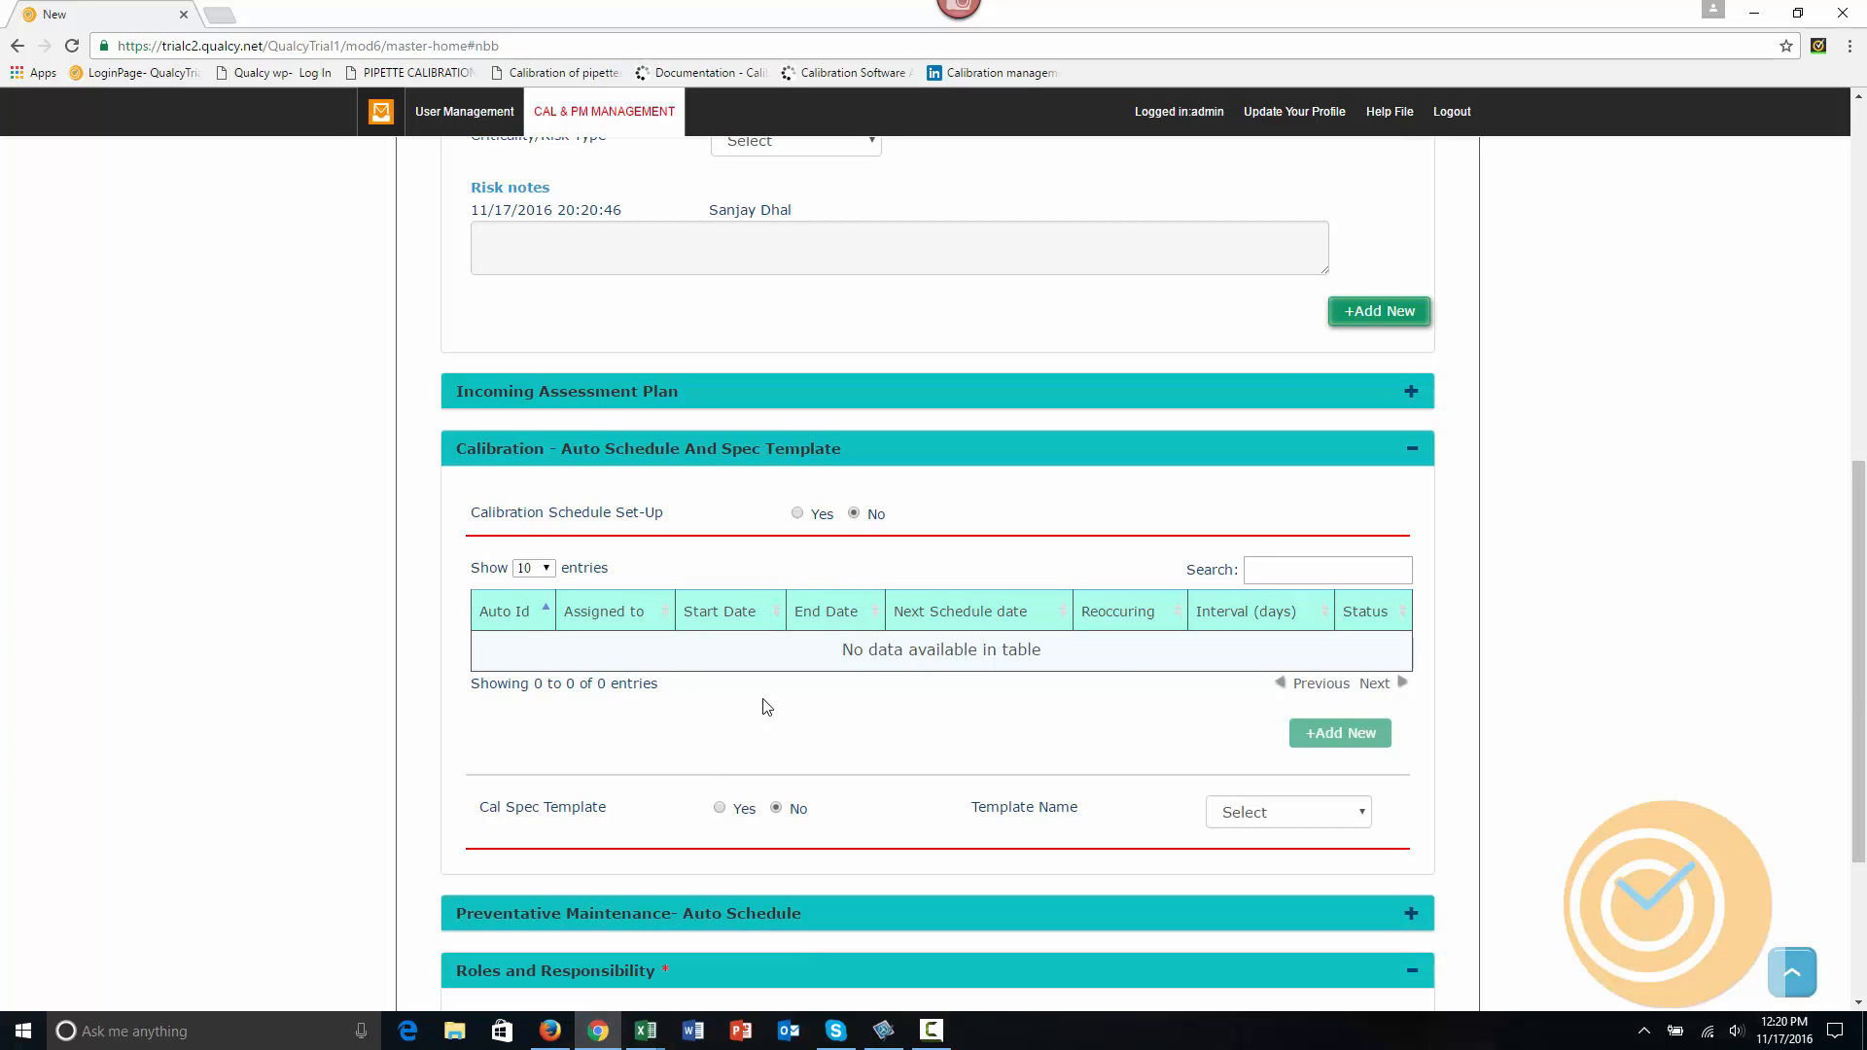
scroll(768, 707, down, 2)
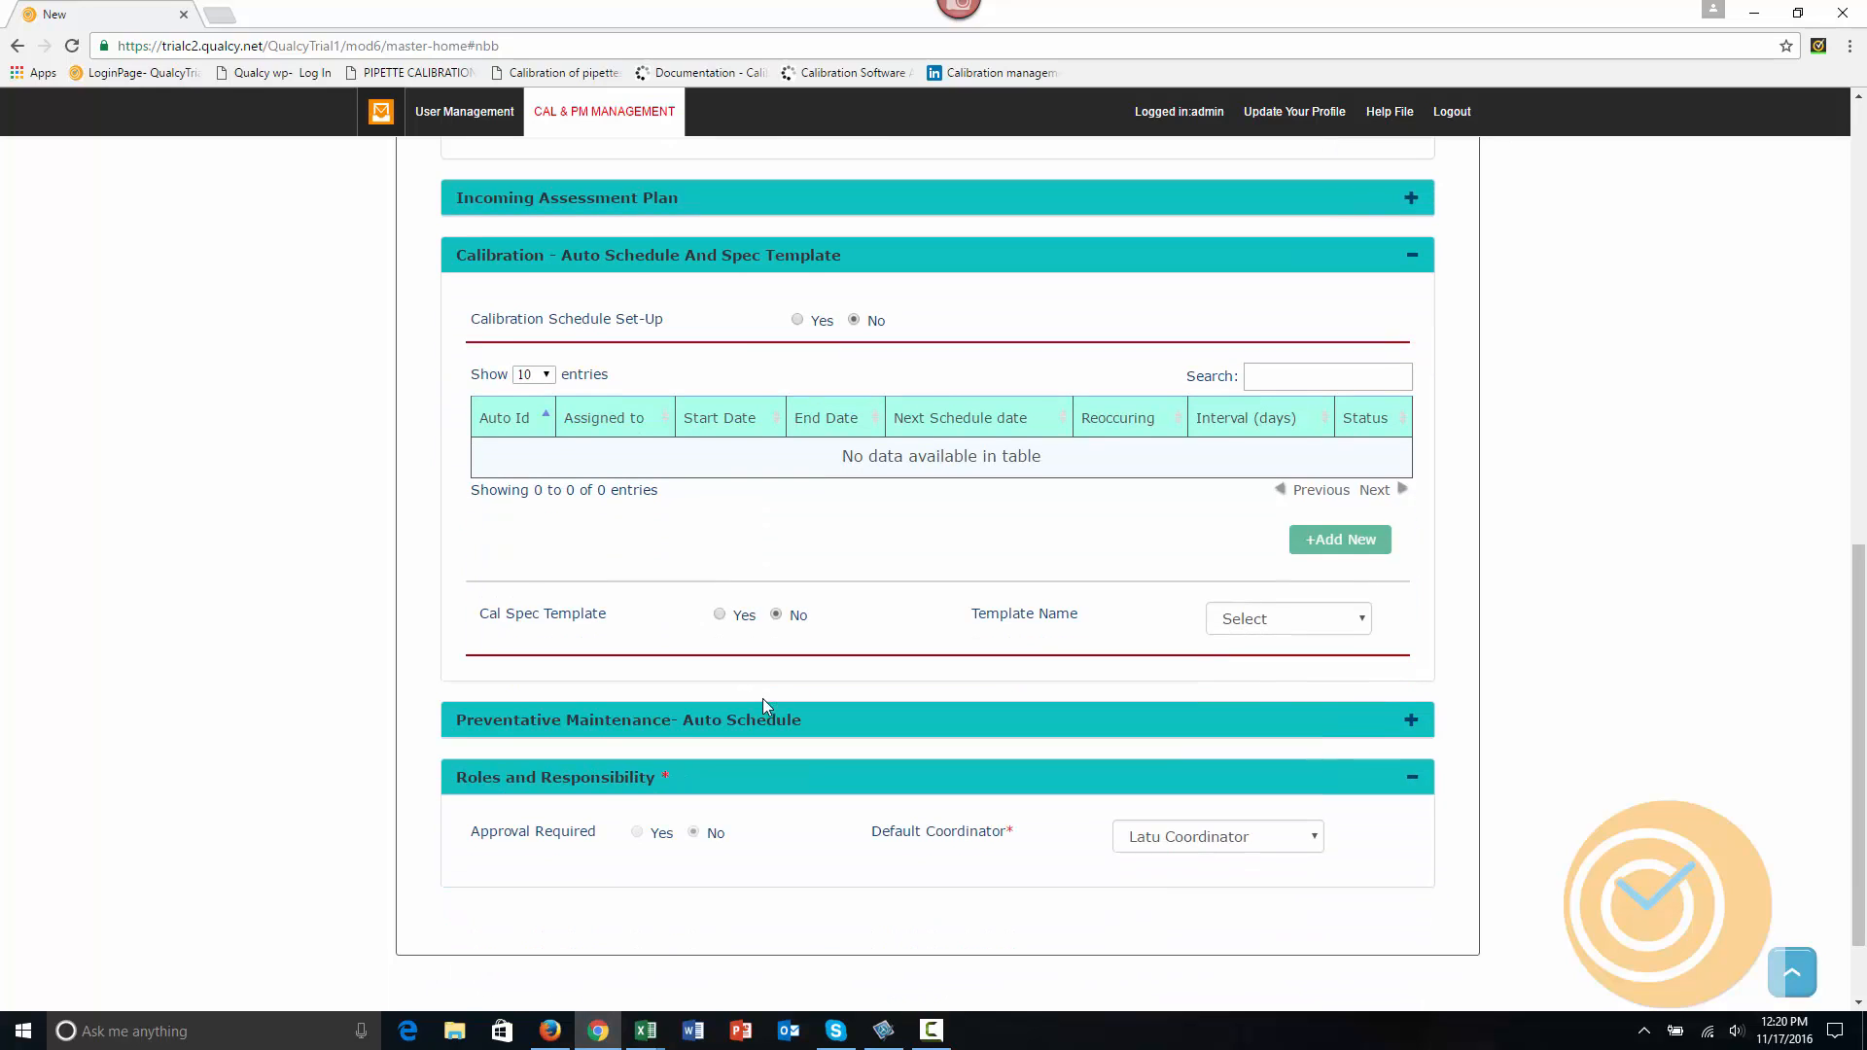
click(720, 615)
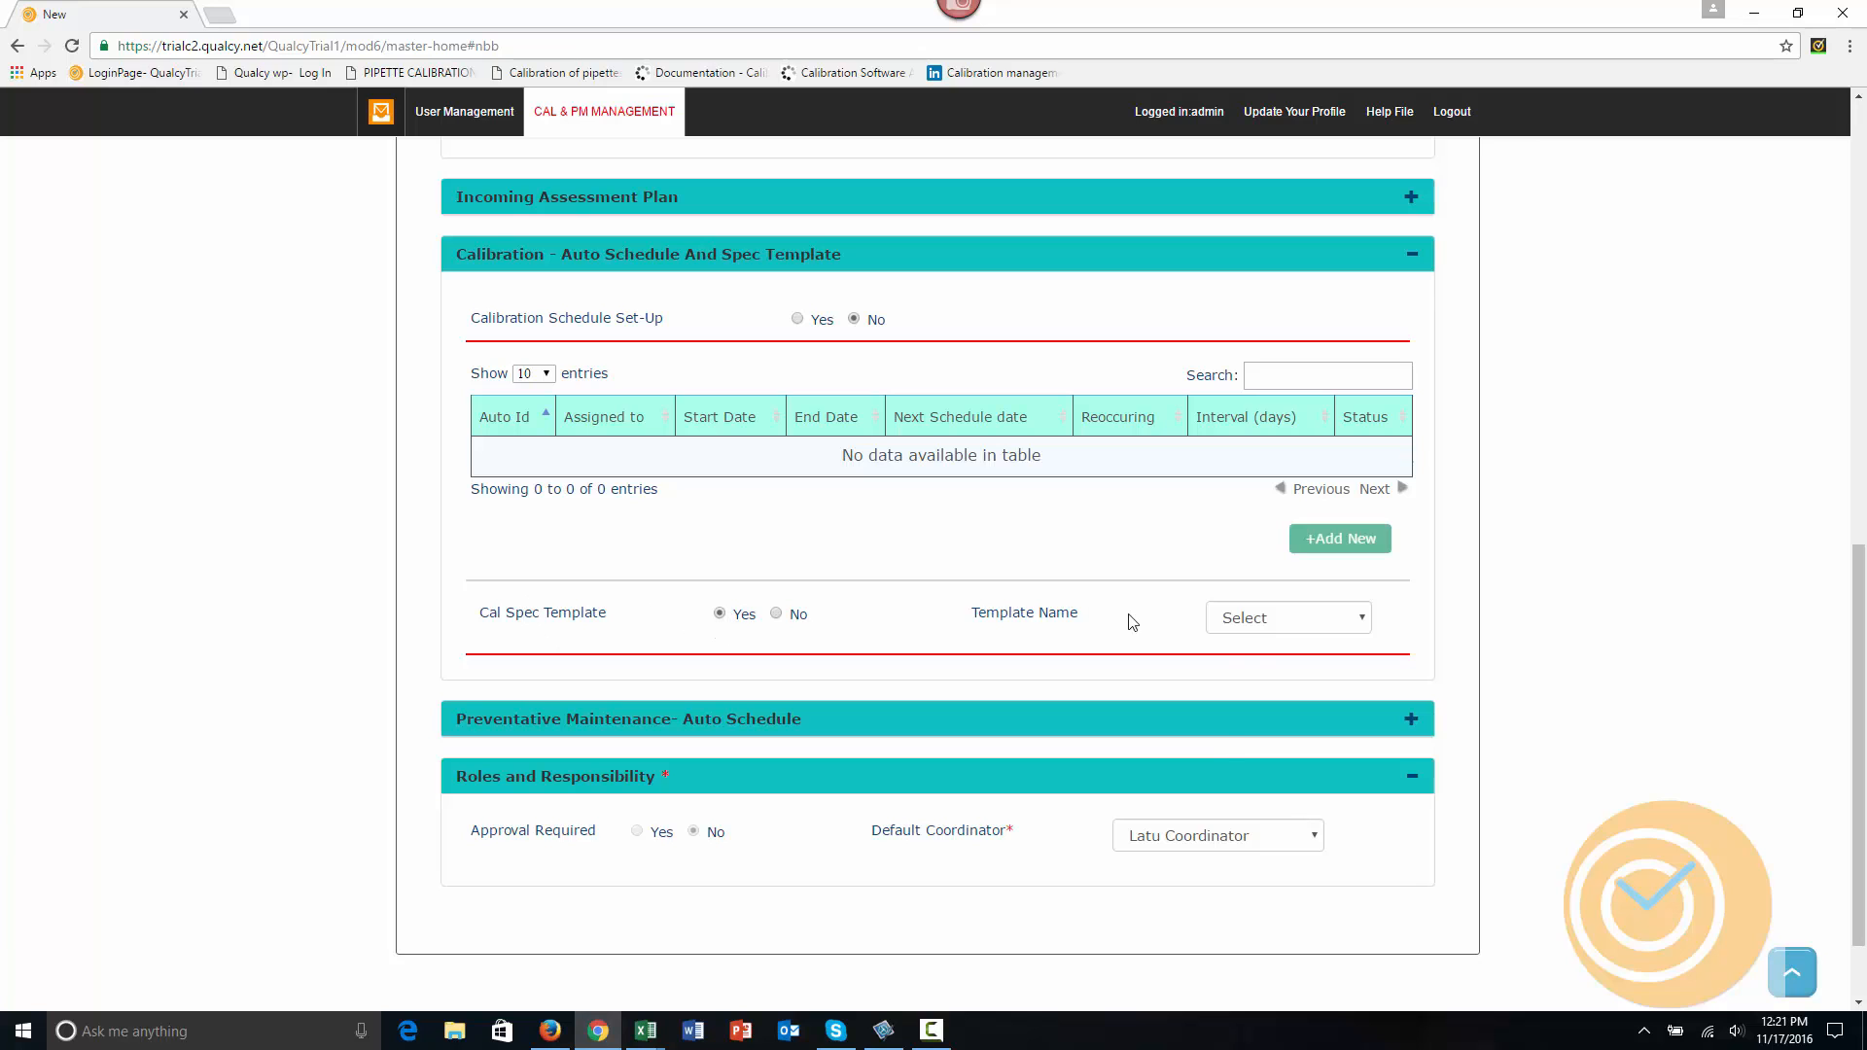
click(1247, 619)
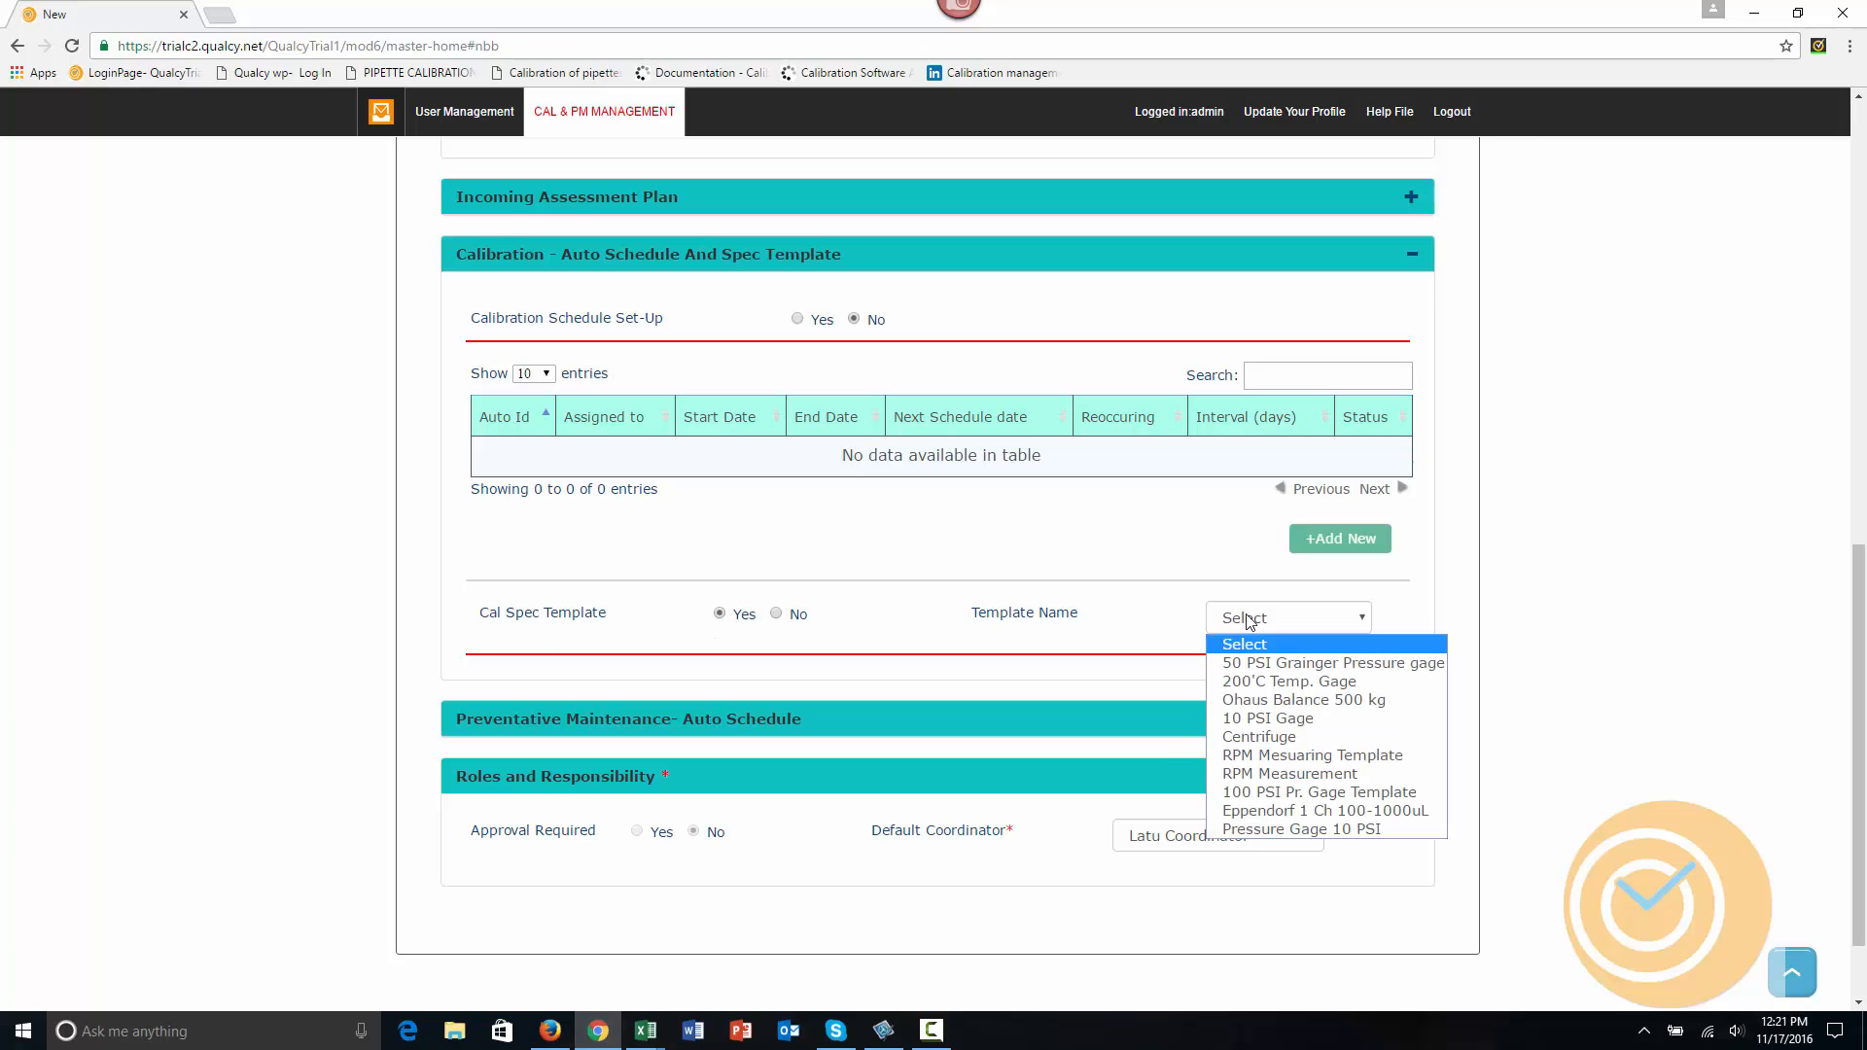
click(1260, 830)
scroll(1200, 819, down, 4)
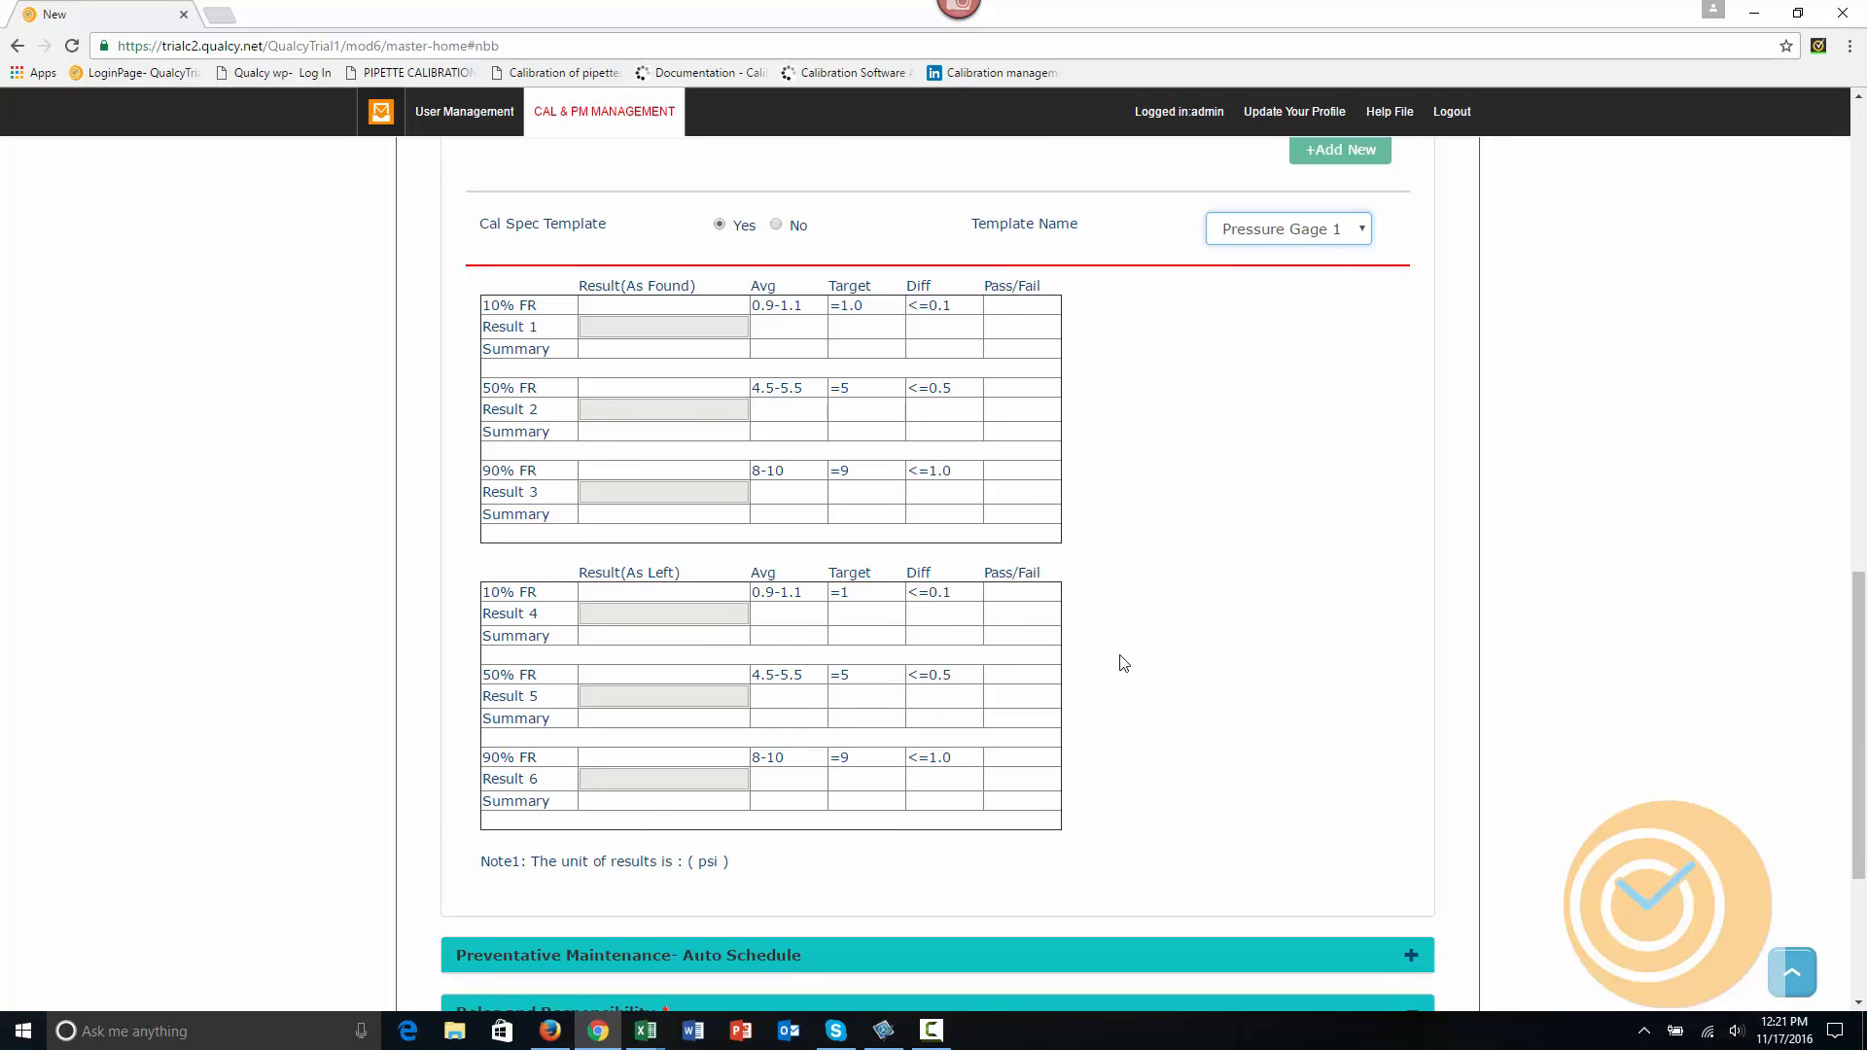
scroll(1125, 661, up, 15)
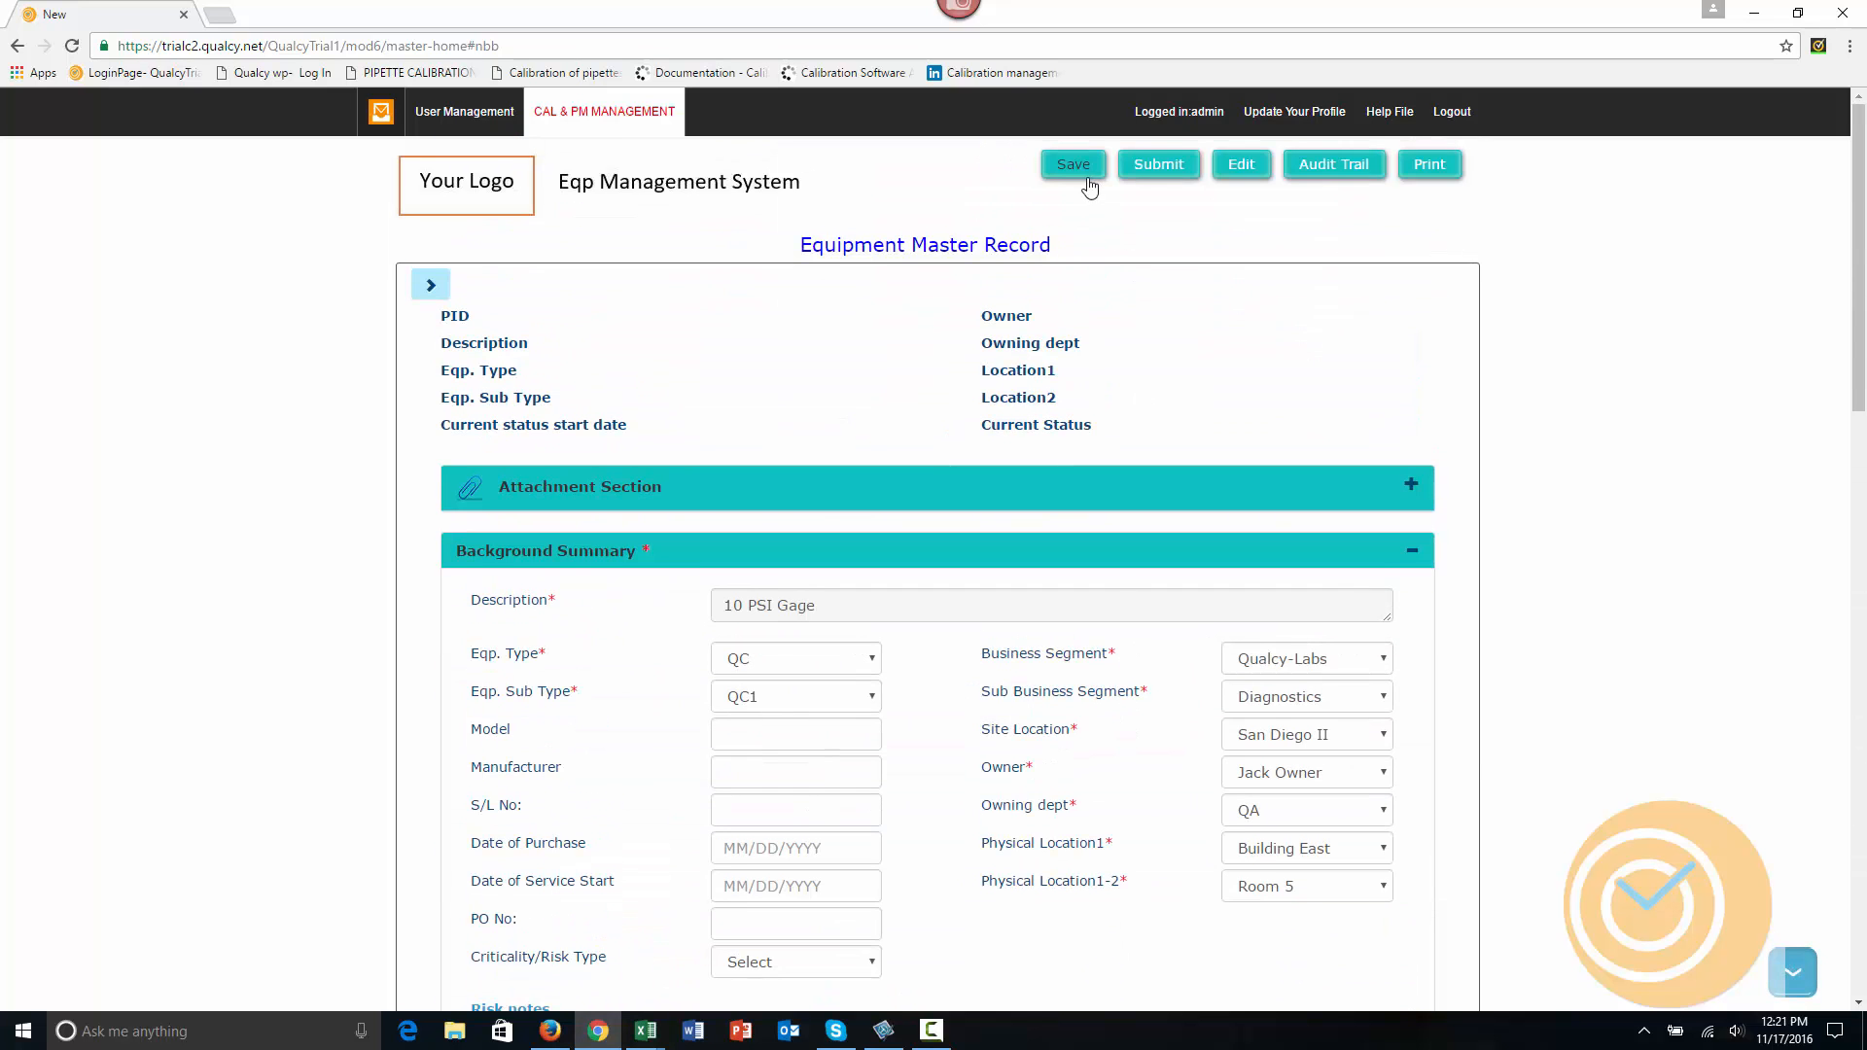
click(1069, 169)
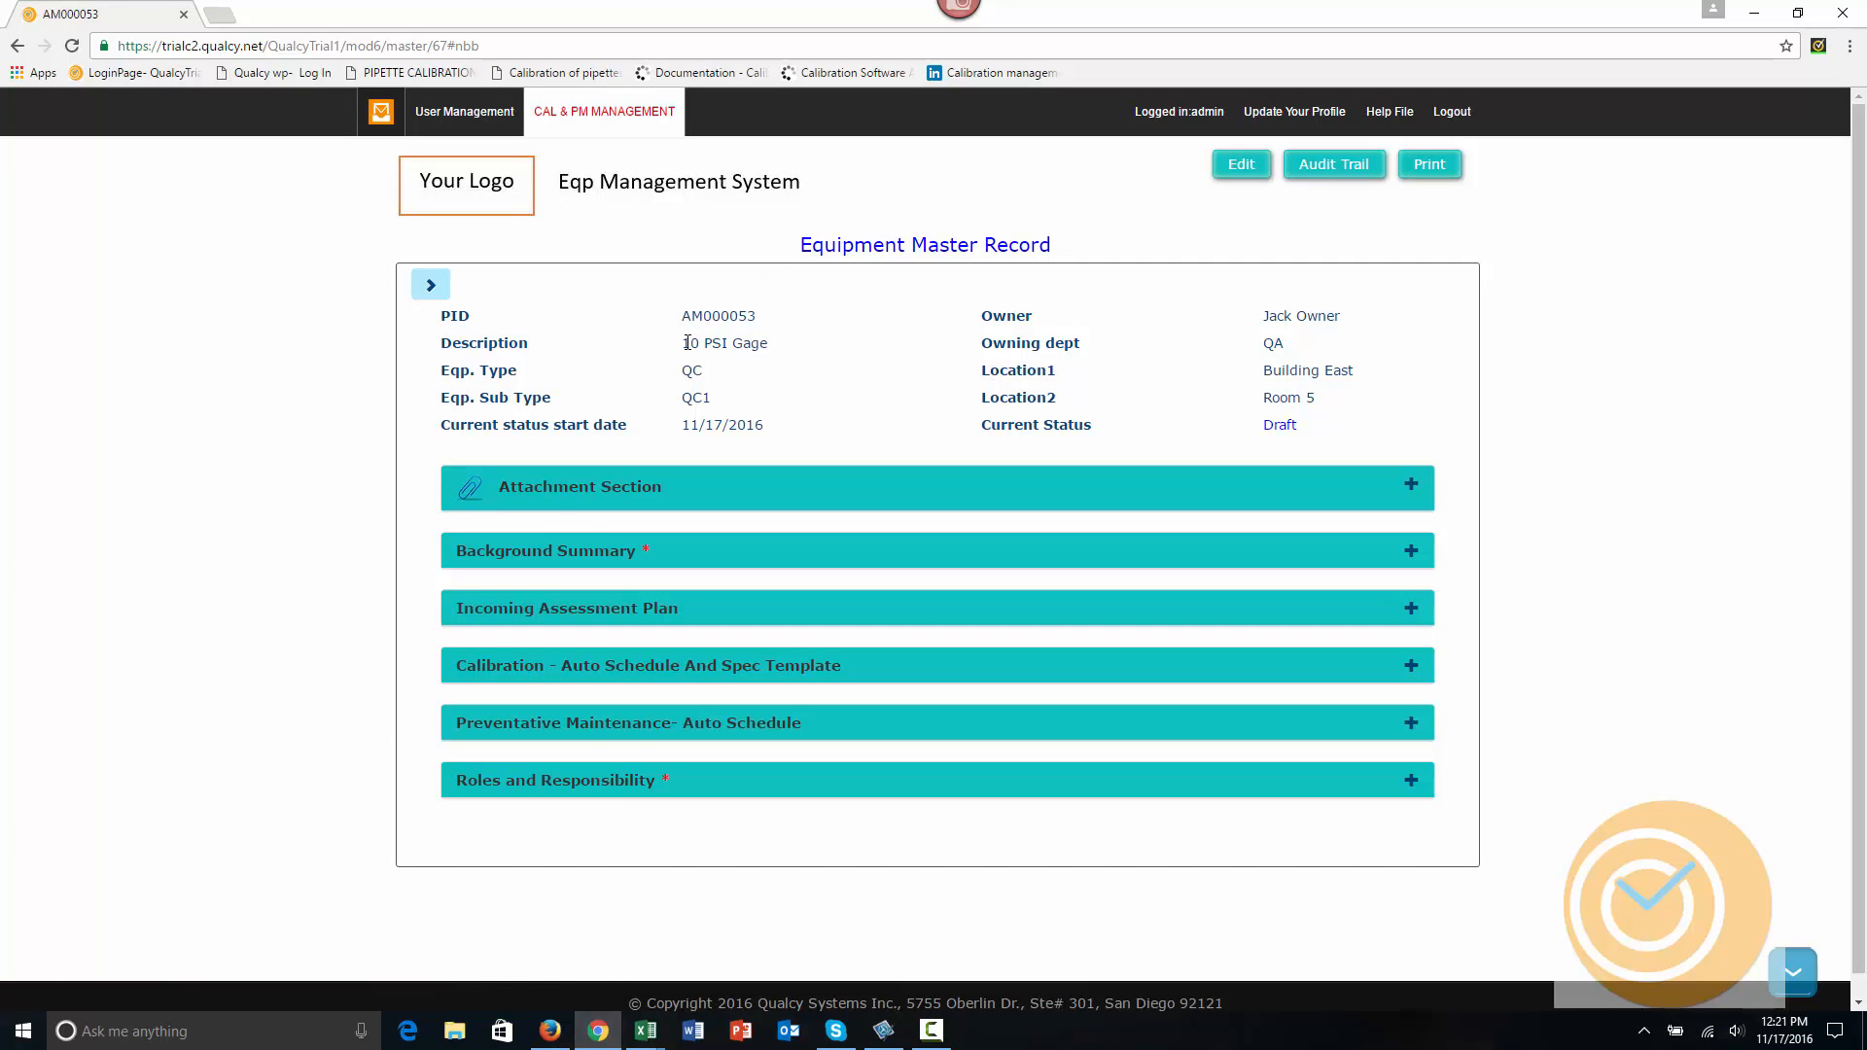
Review the saved master record's Calibration - Auto Schedule And Spec Template section, including the as-found and as-left tables.
click(603, 667)
scroll(610, 671, down, 4)
scroll(609, 671, down, 5)
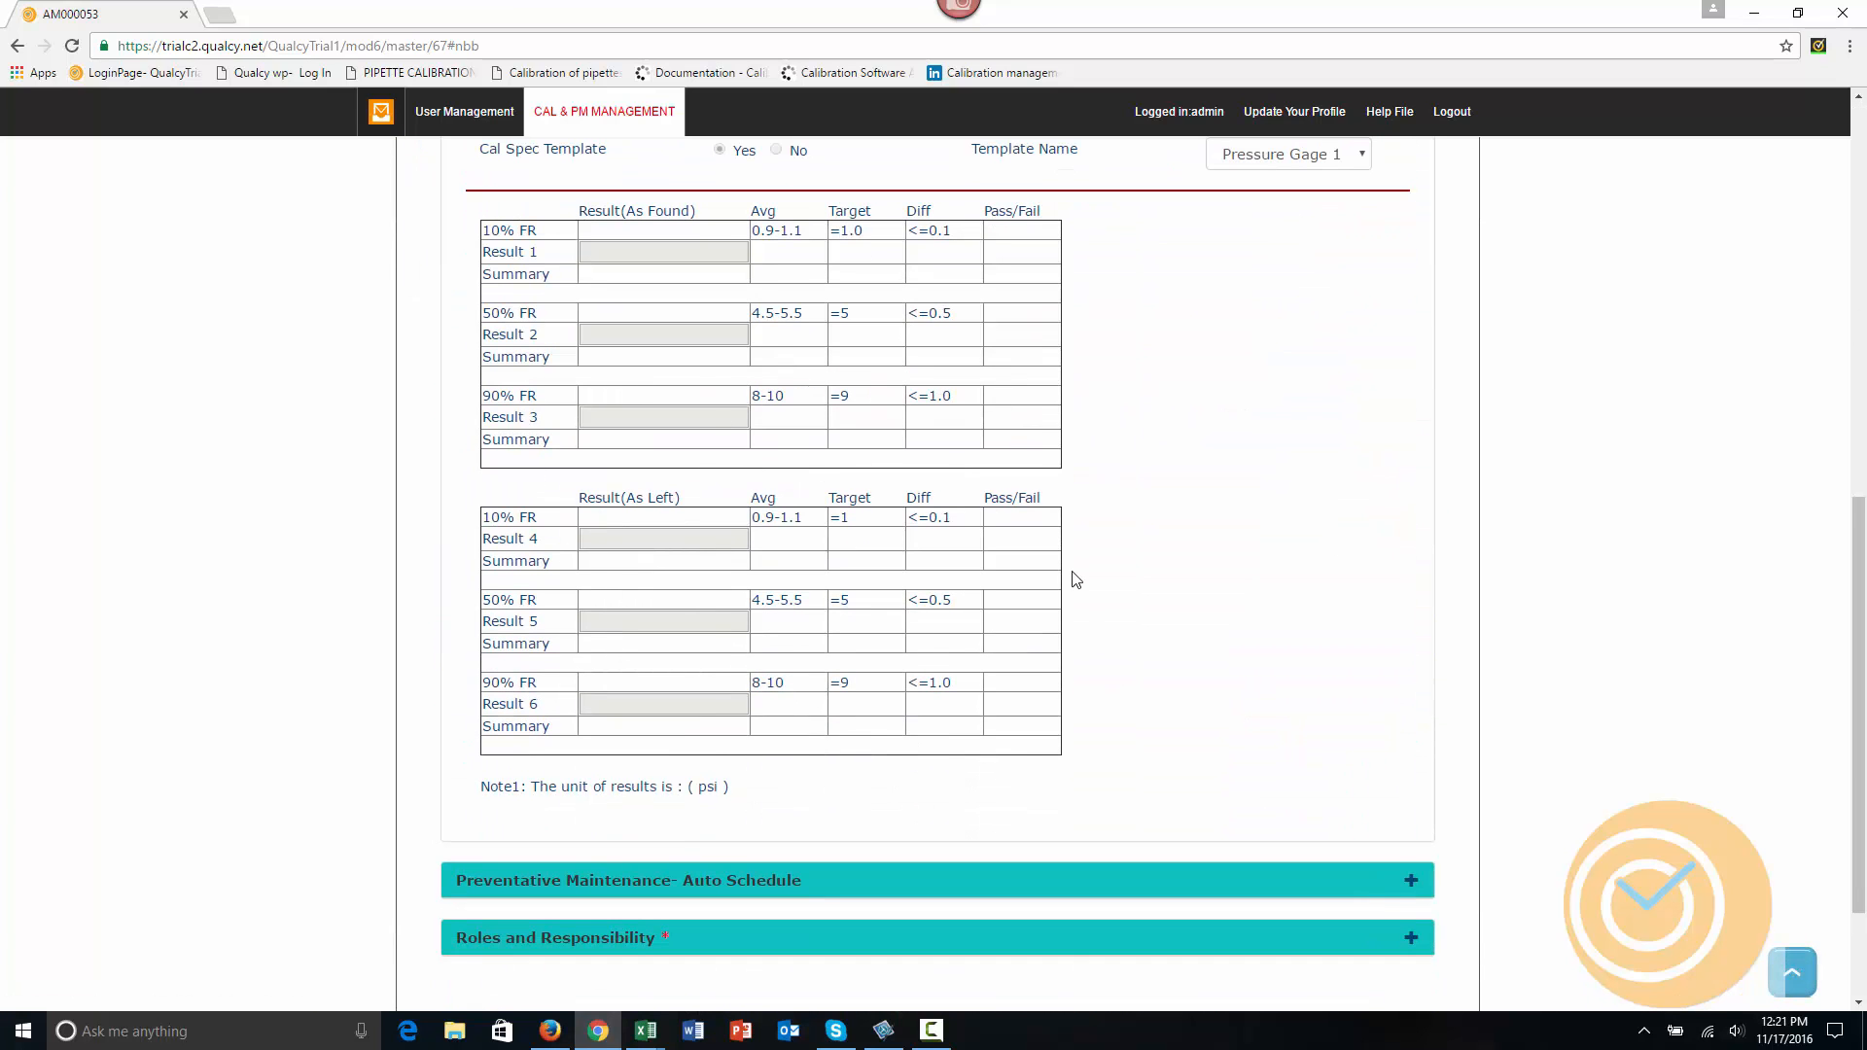
scroll(1075, 580, up, 8)
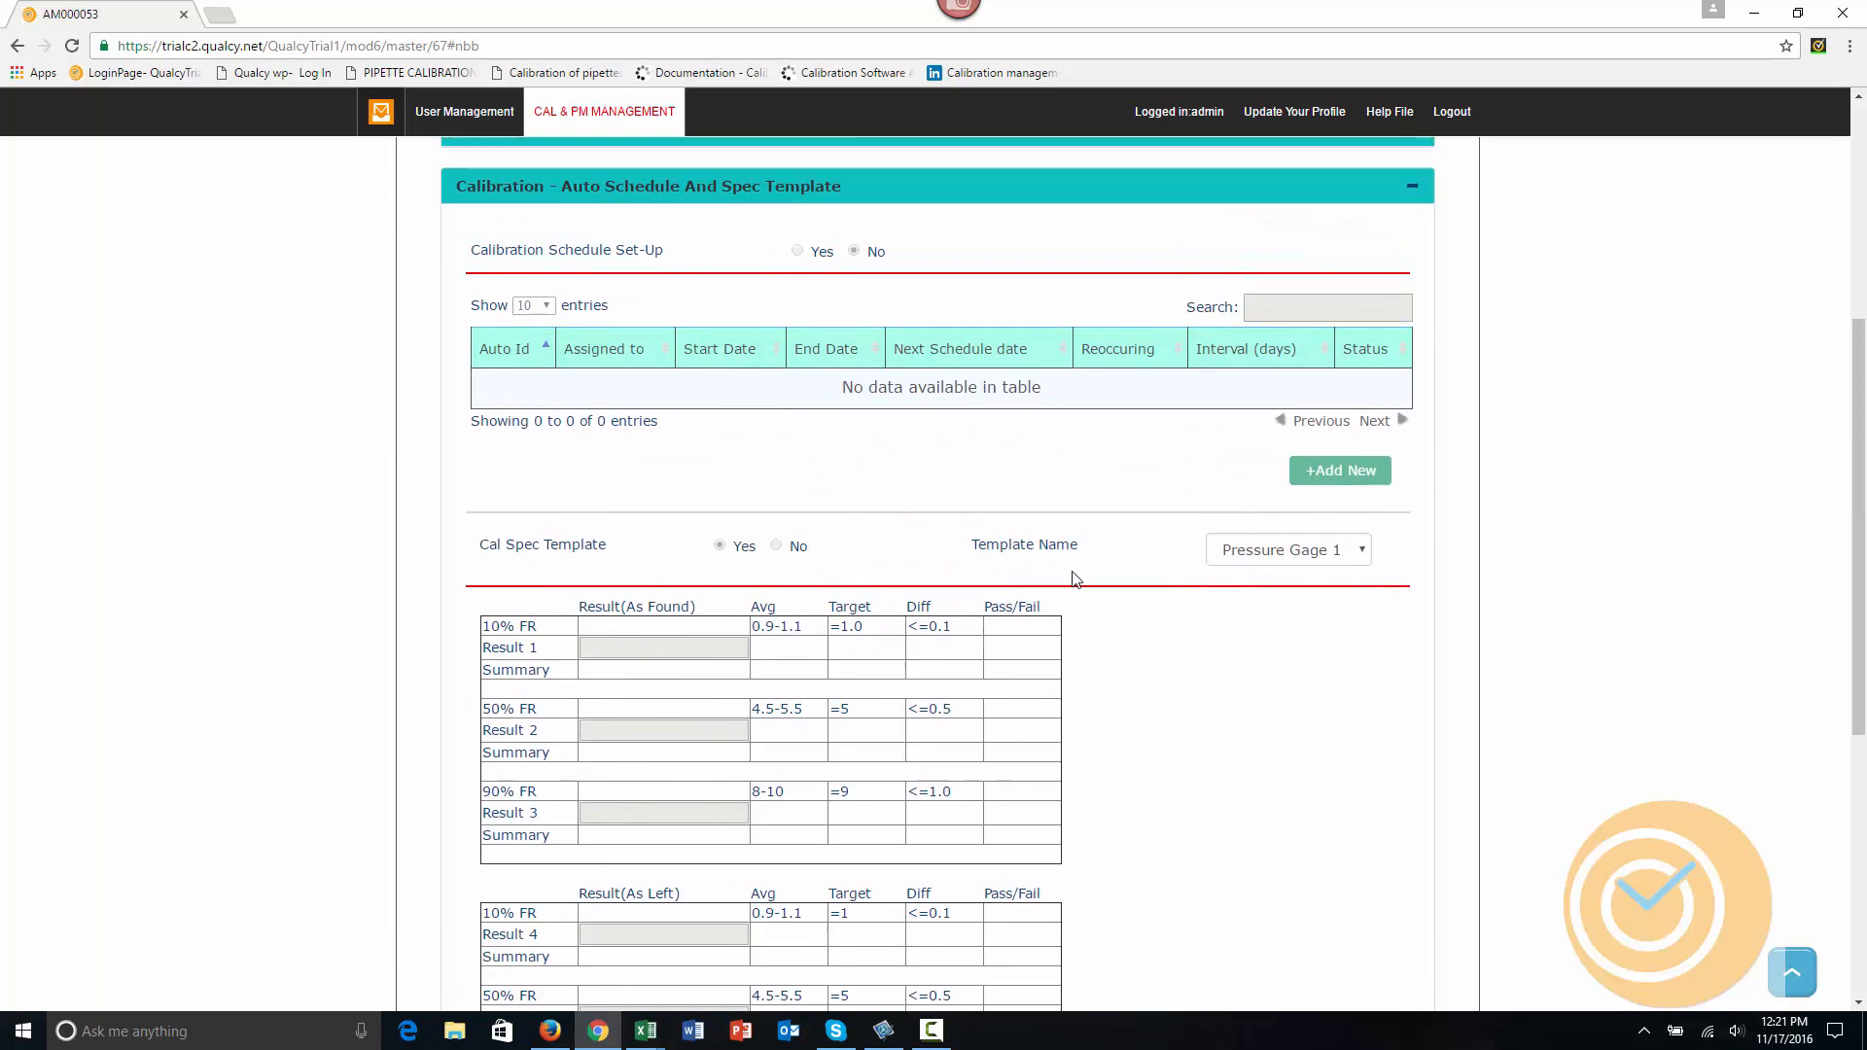
scroll(1075, 579, up, 1)
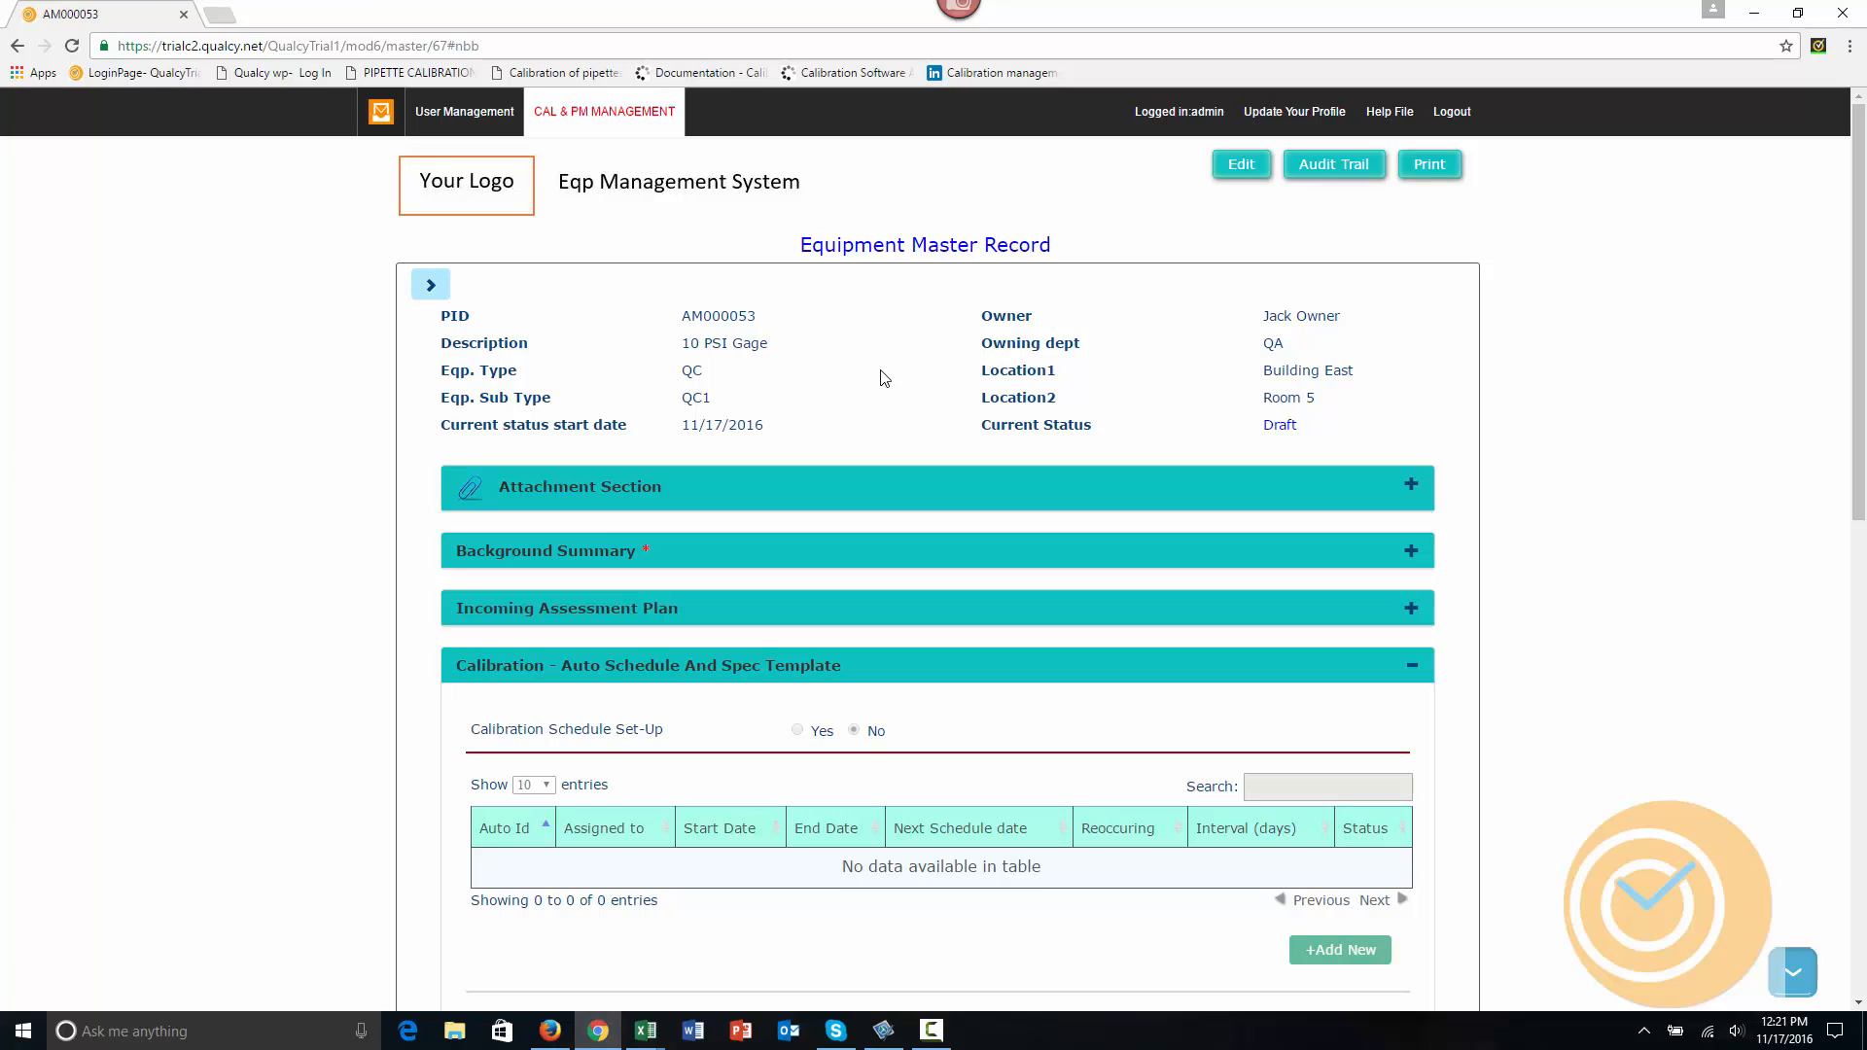
Create a new calibration record for the 10 PSI Gage from its equipment master record.
click(432, 286)
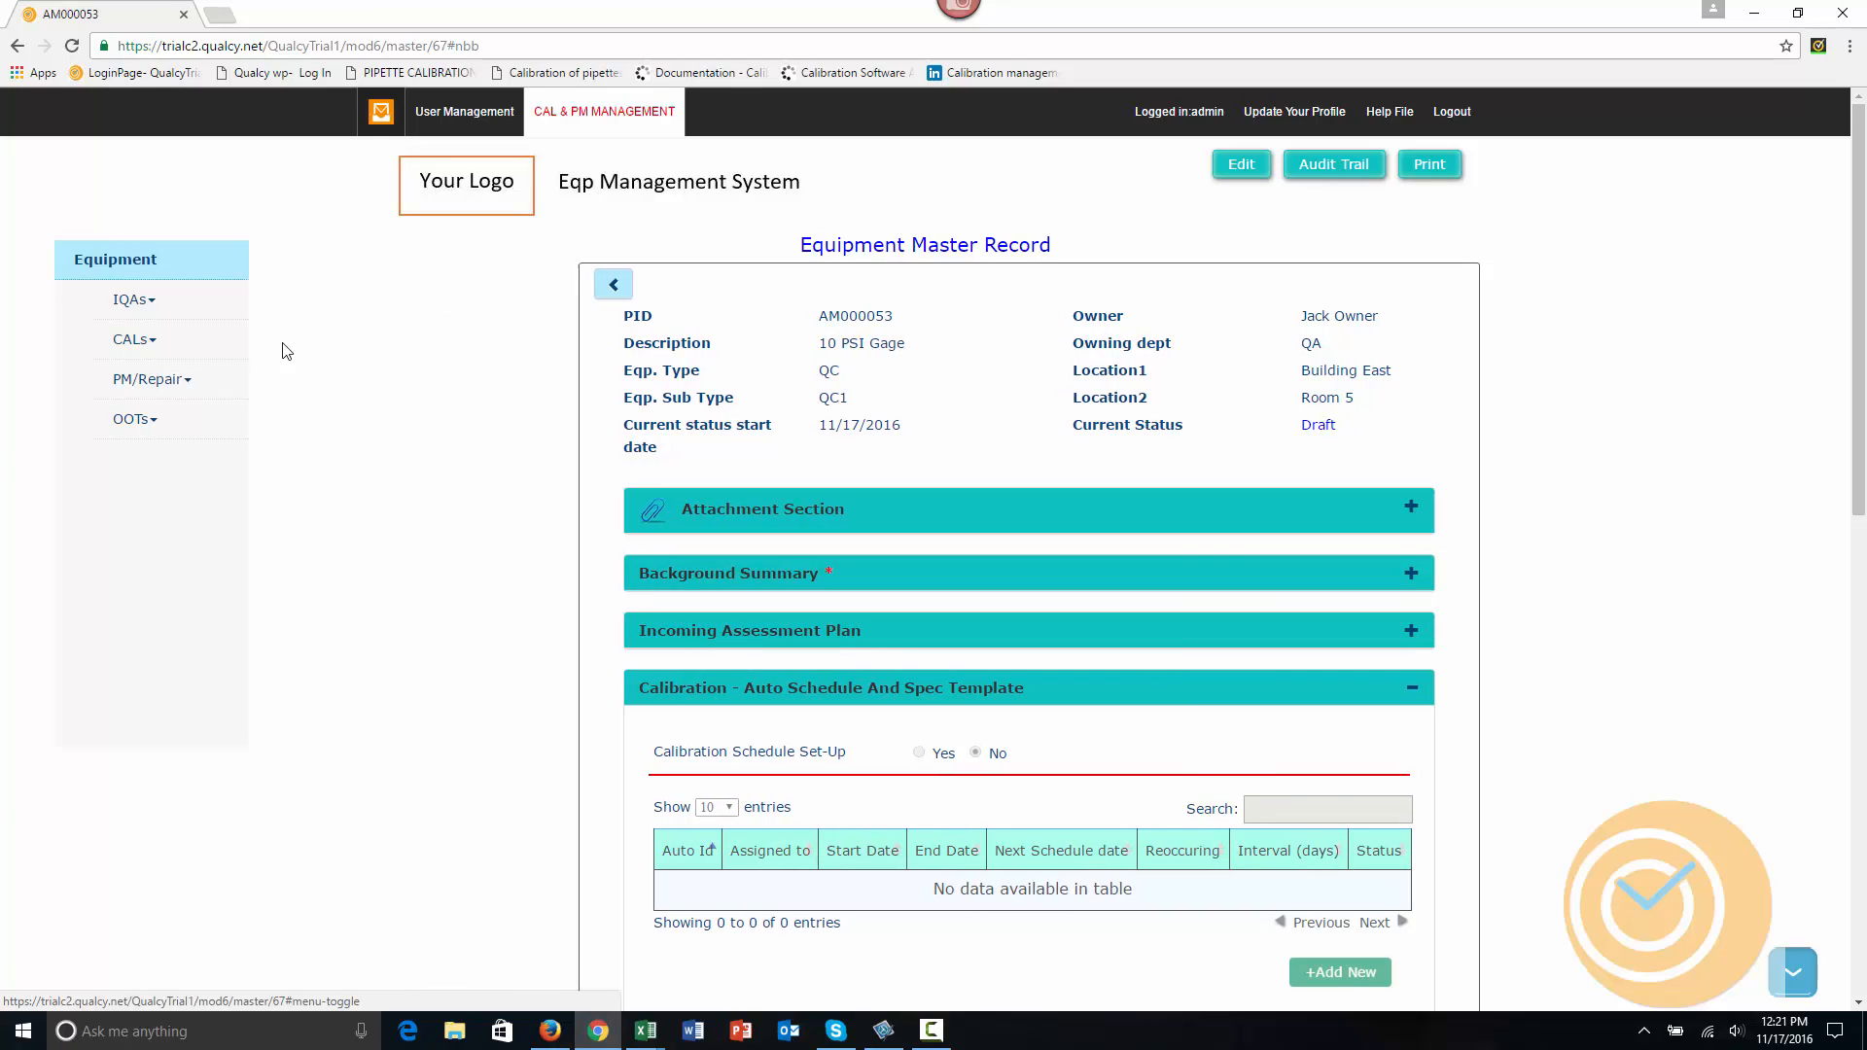
click(187, 350)
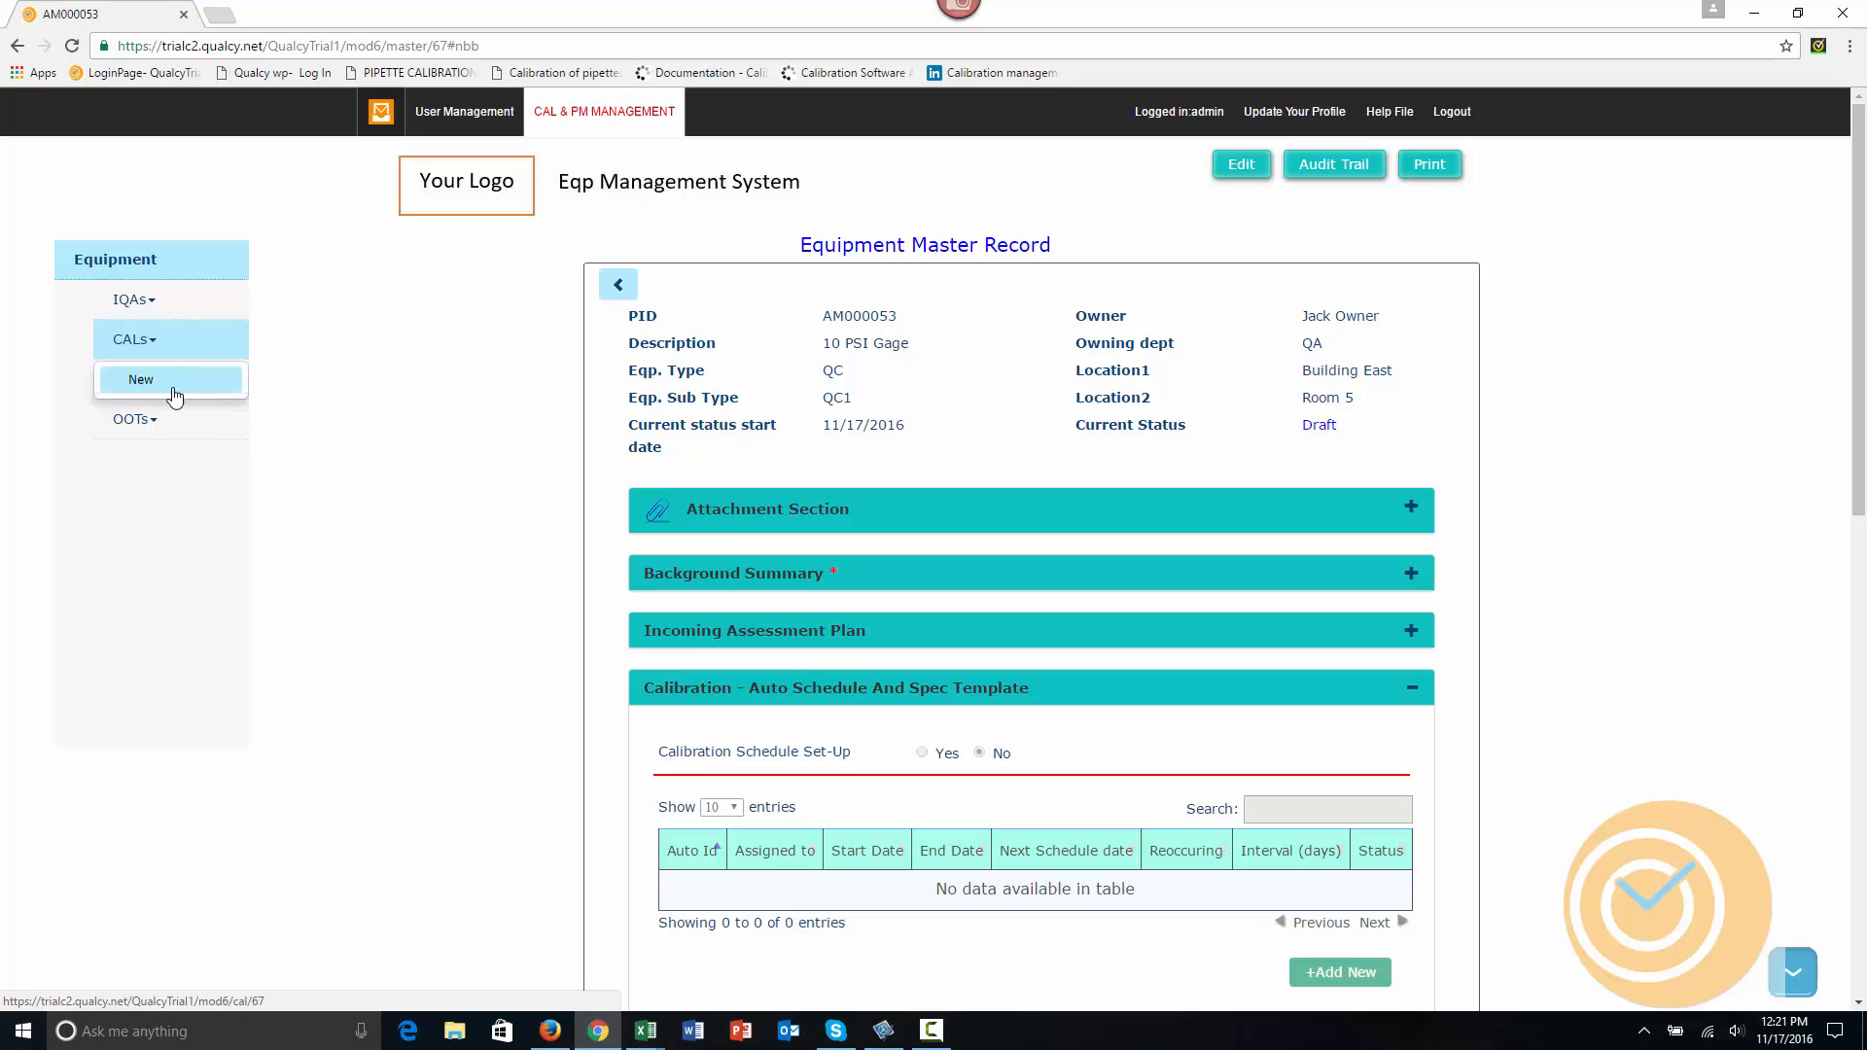
click(171, 385)
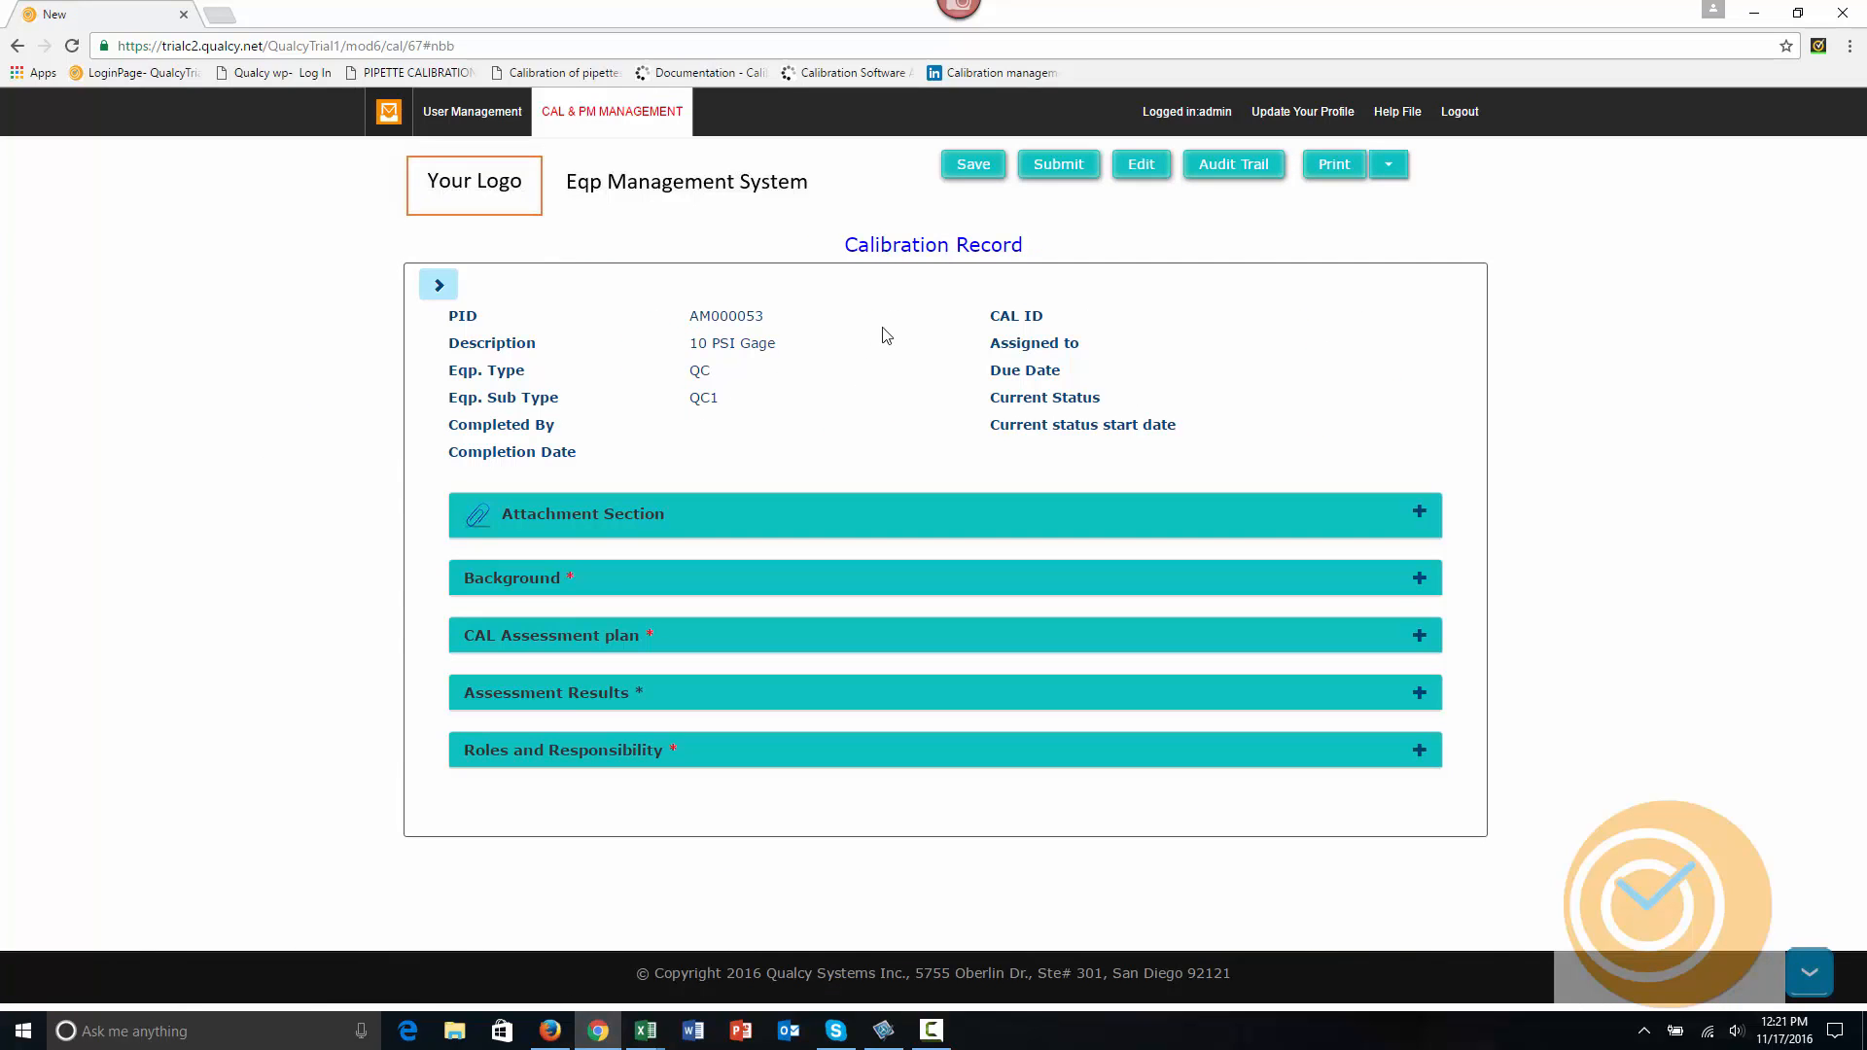
Expand the calibration record's Background section and choose the default coordinator under Roles and Responsibility.
click(779, 584)
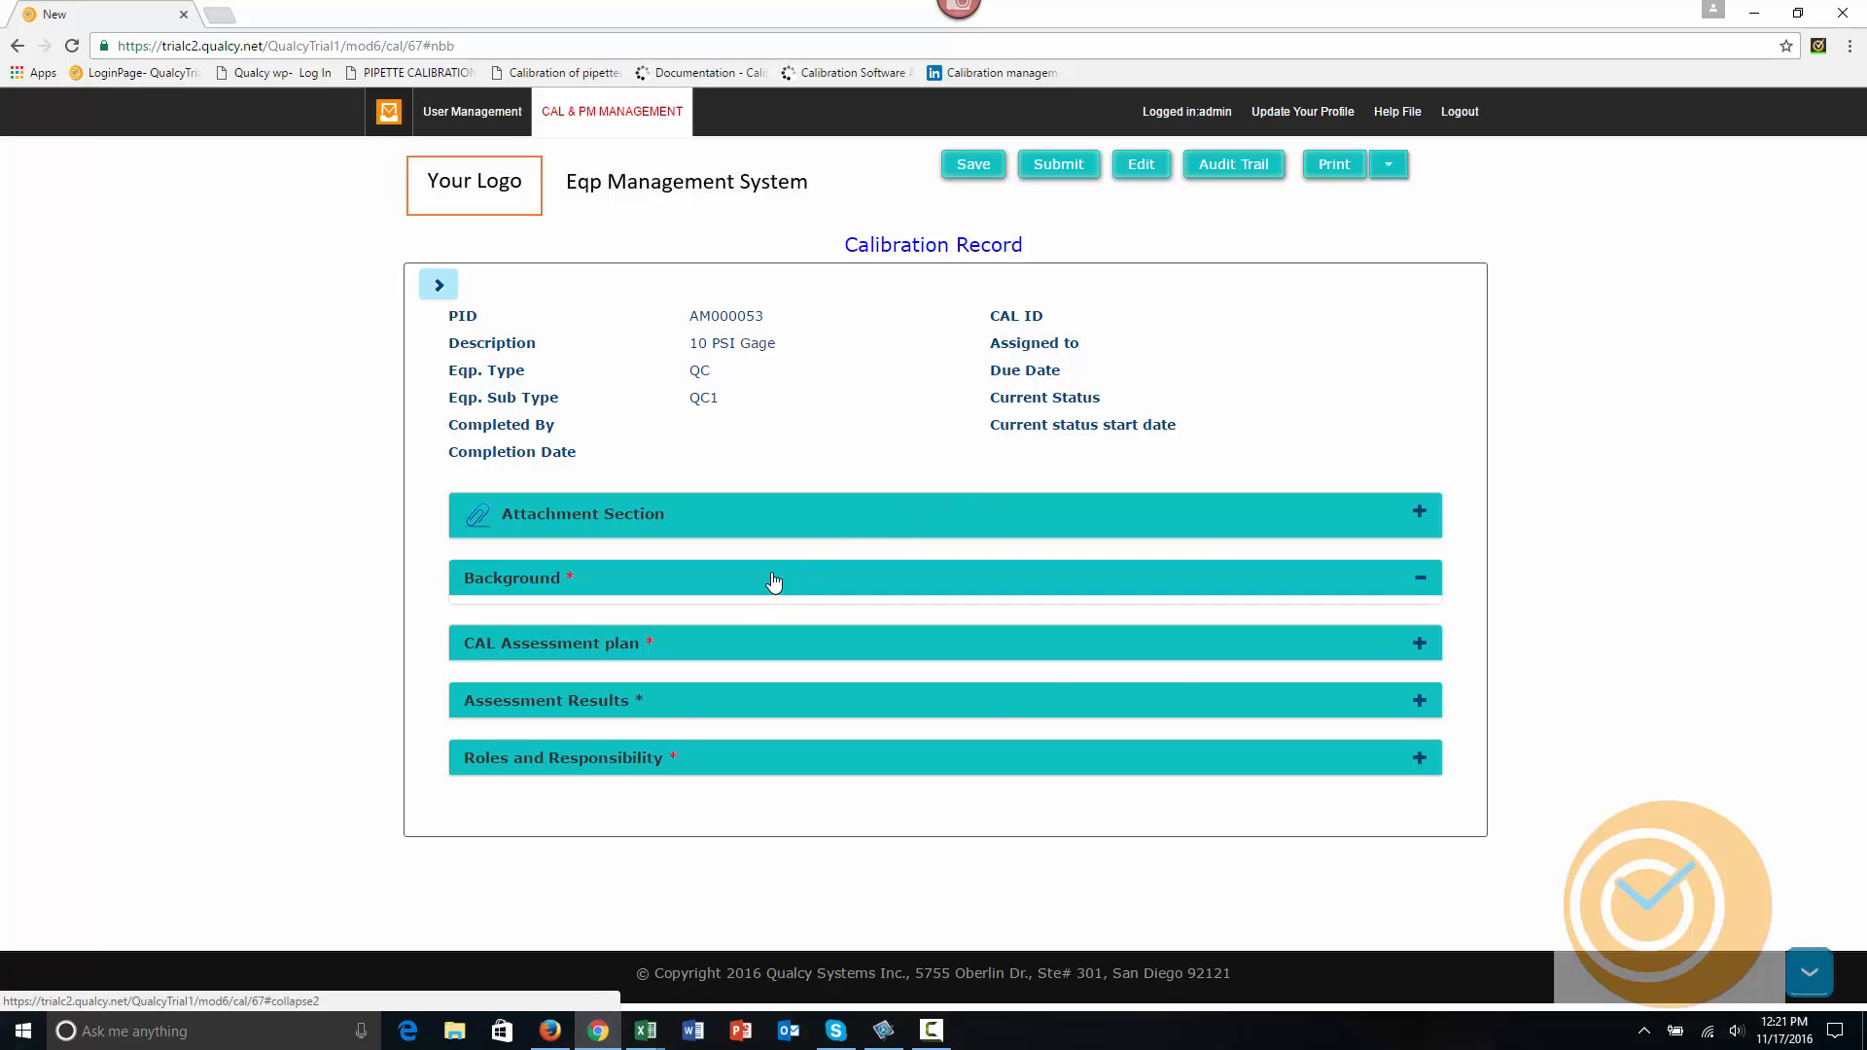
scroll(815, 709, down, 20)
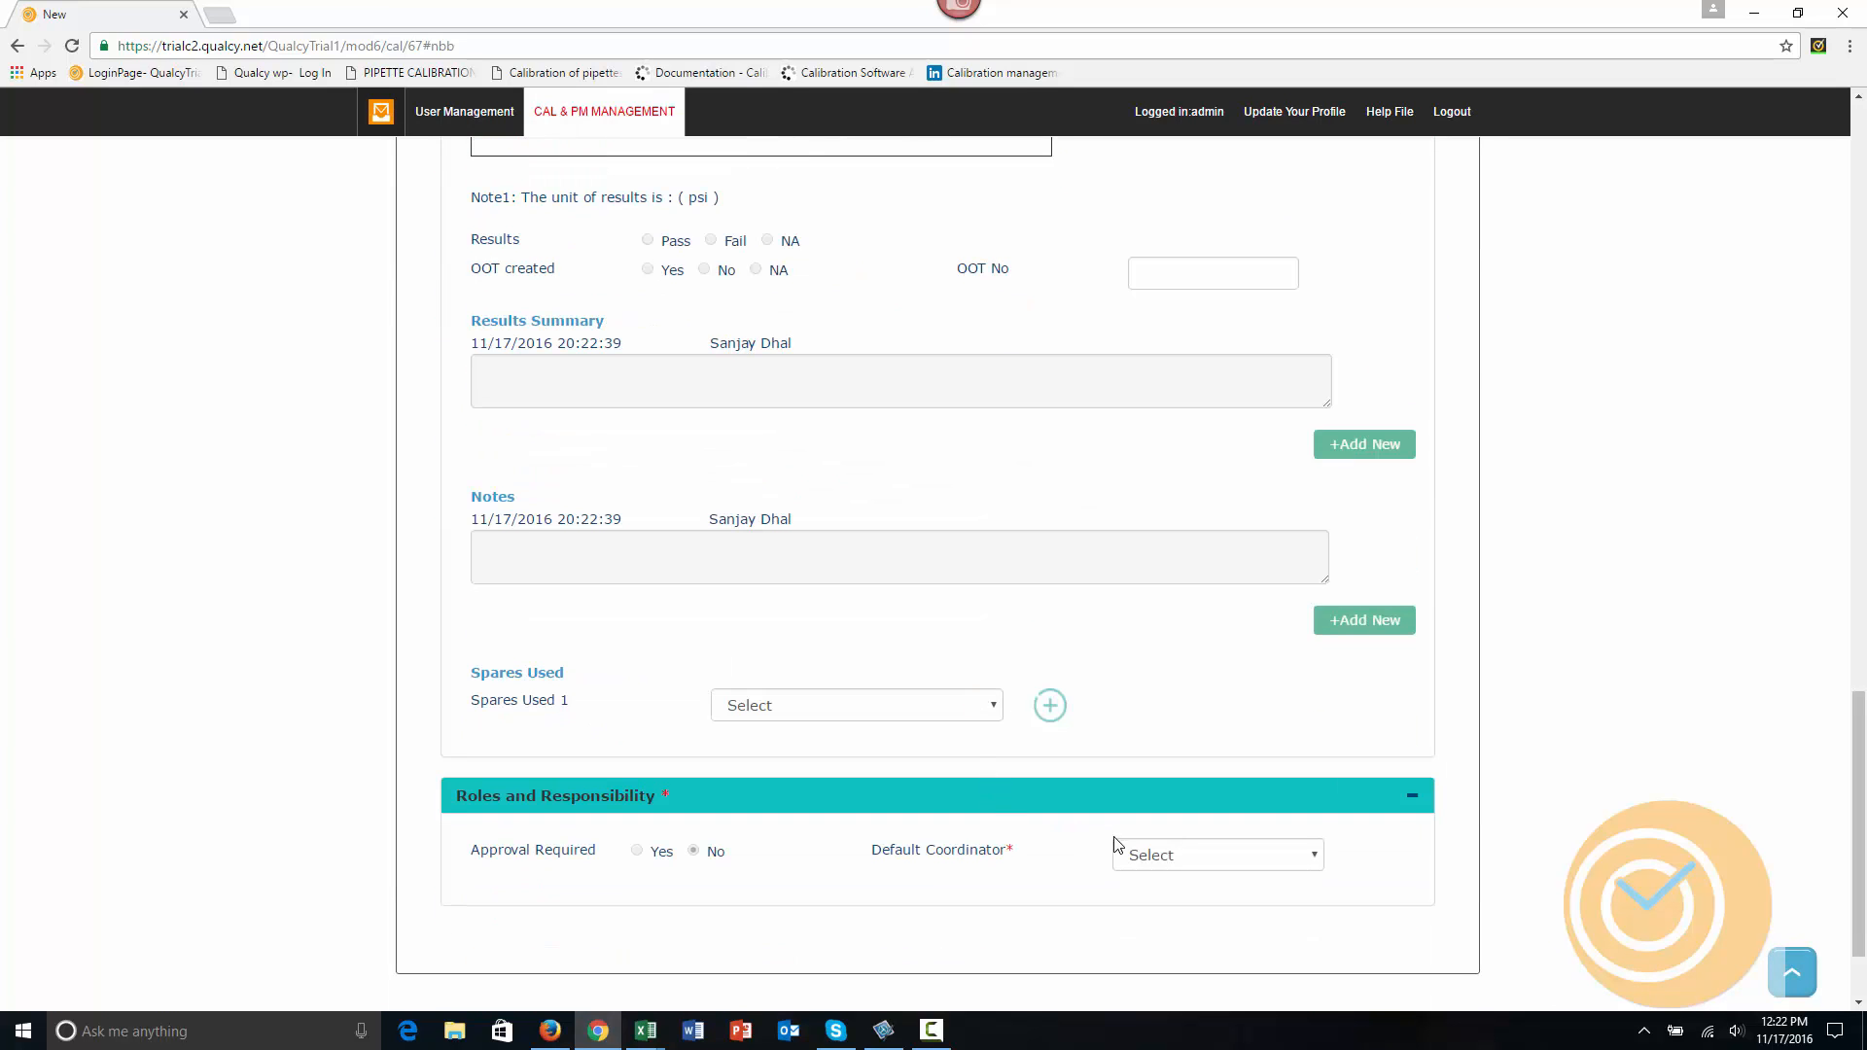
click(1158, 860)
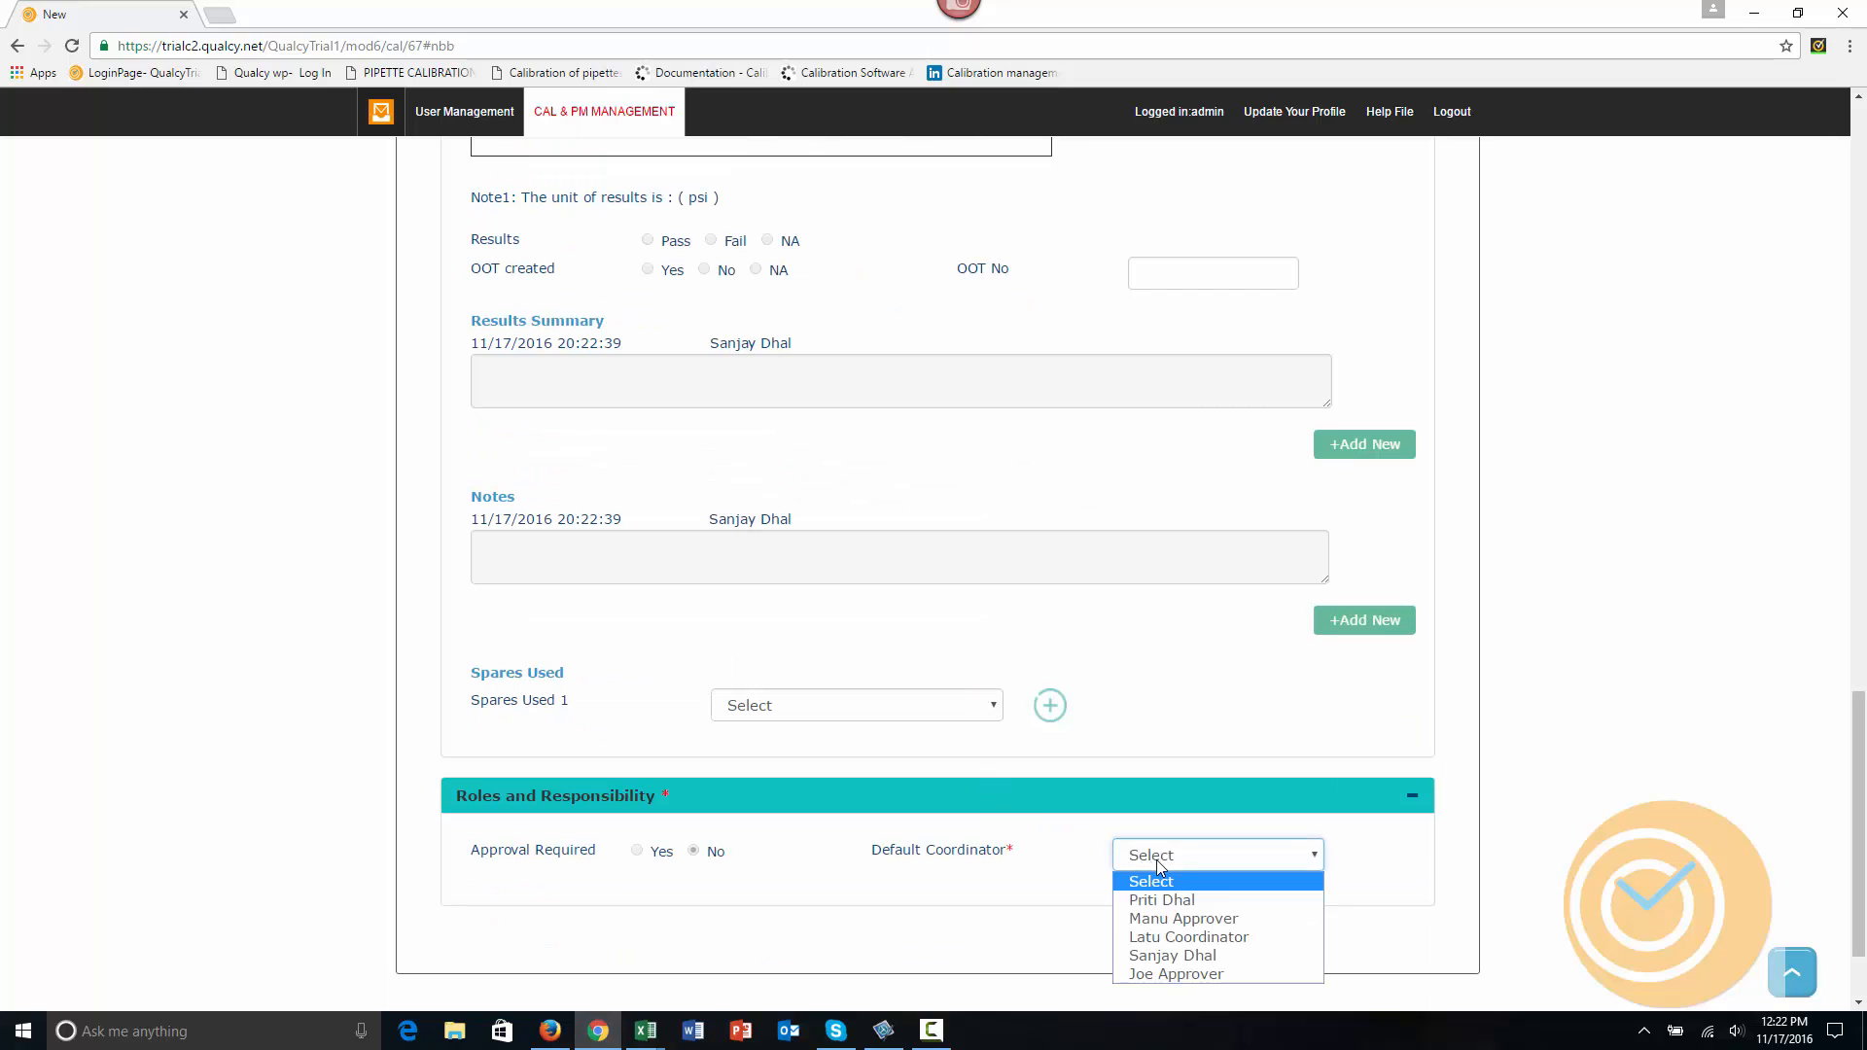
click(1185, 939)
scroll(1347, 676, up, 20)
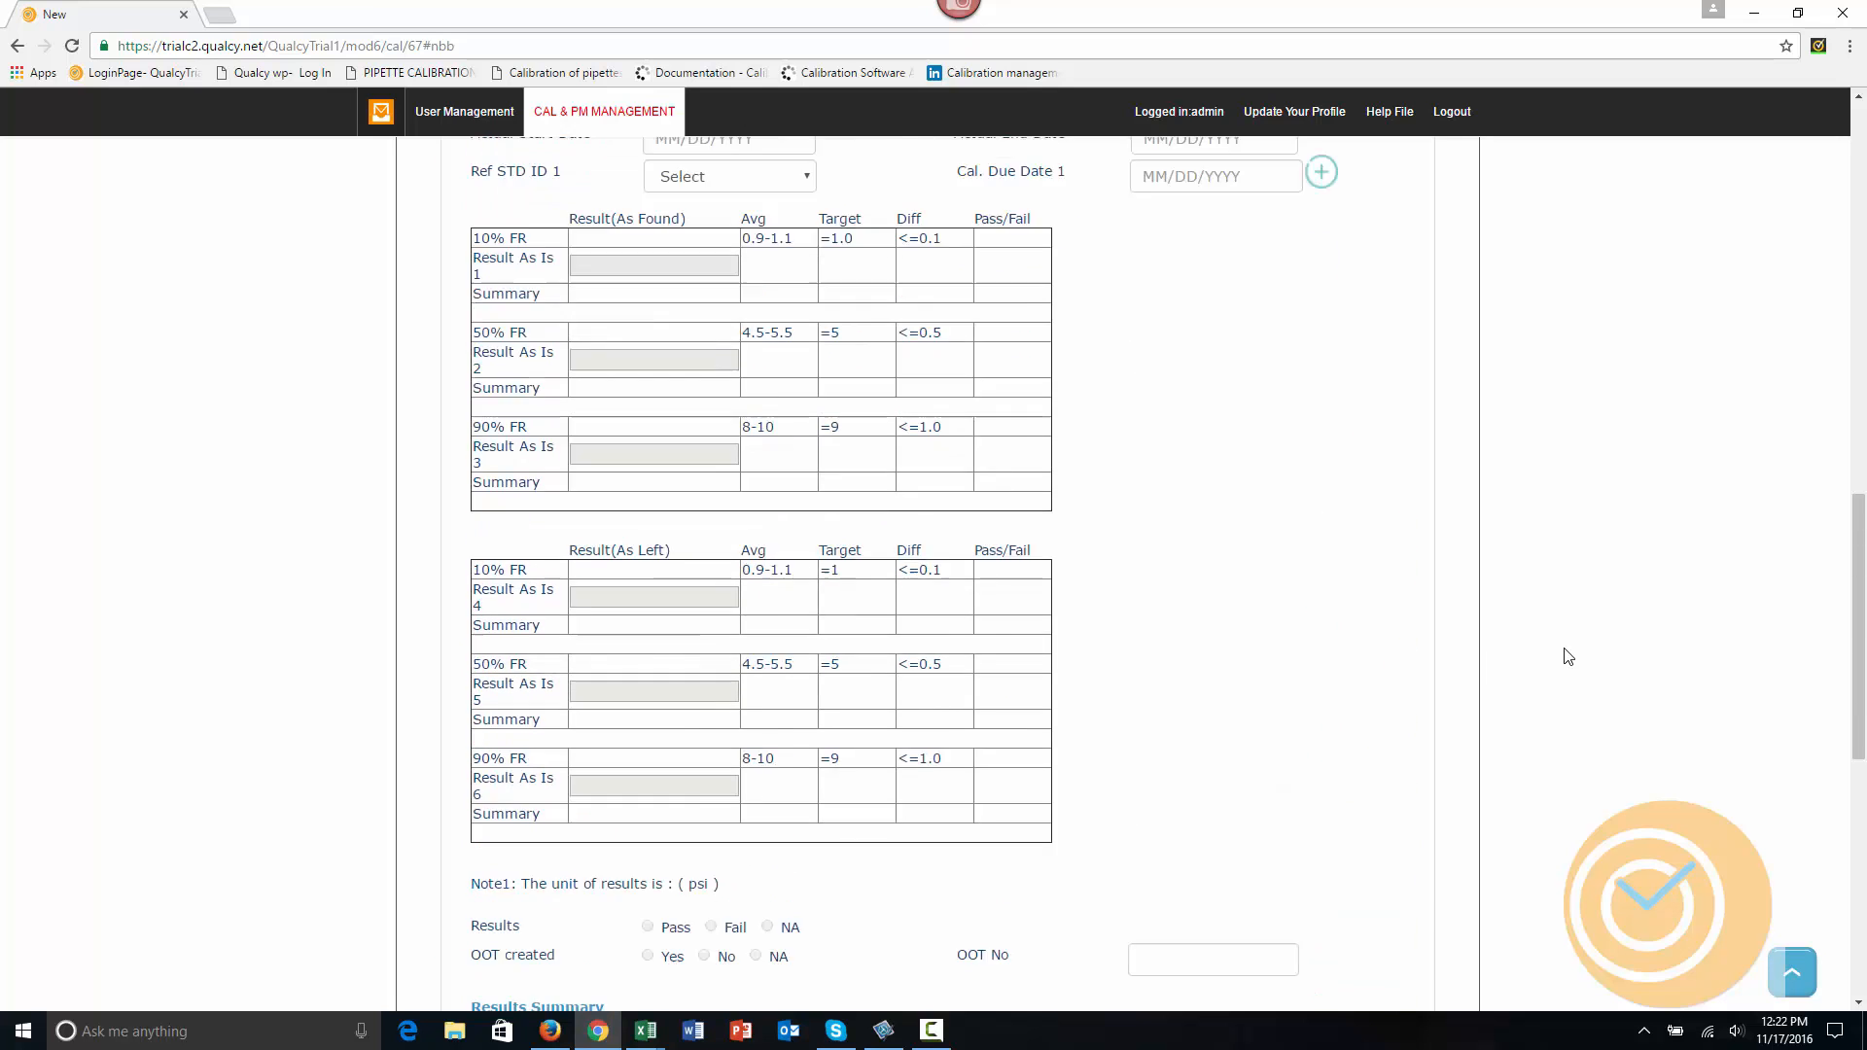
scroll(1507, 648, up, 5)
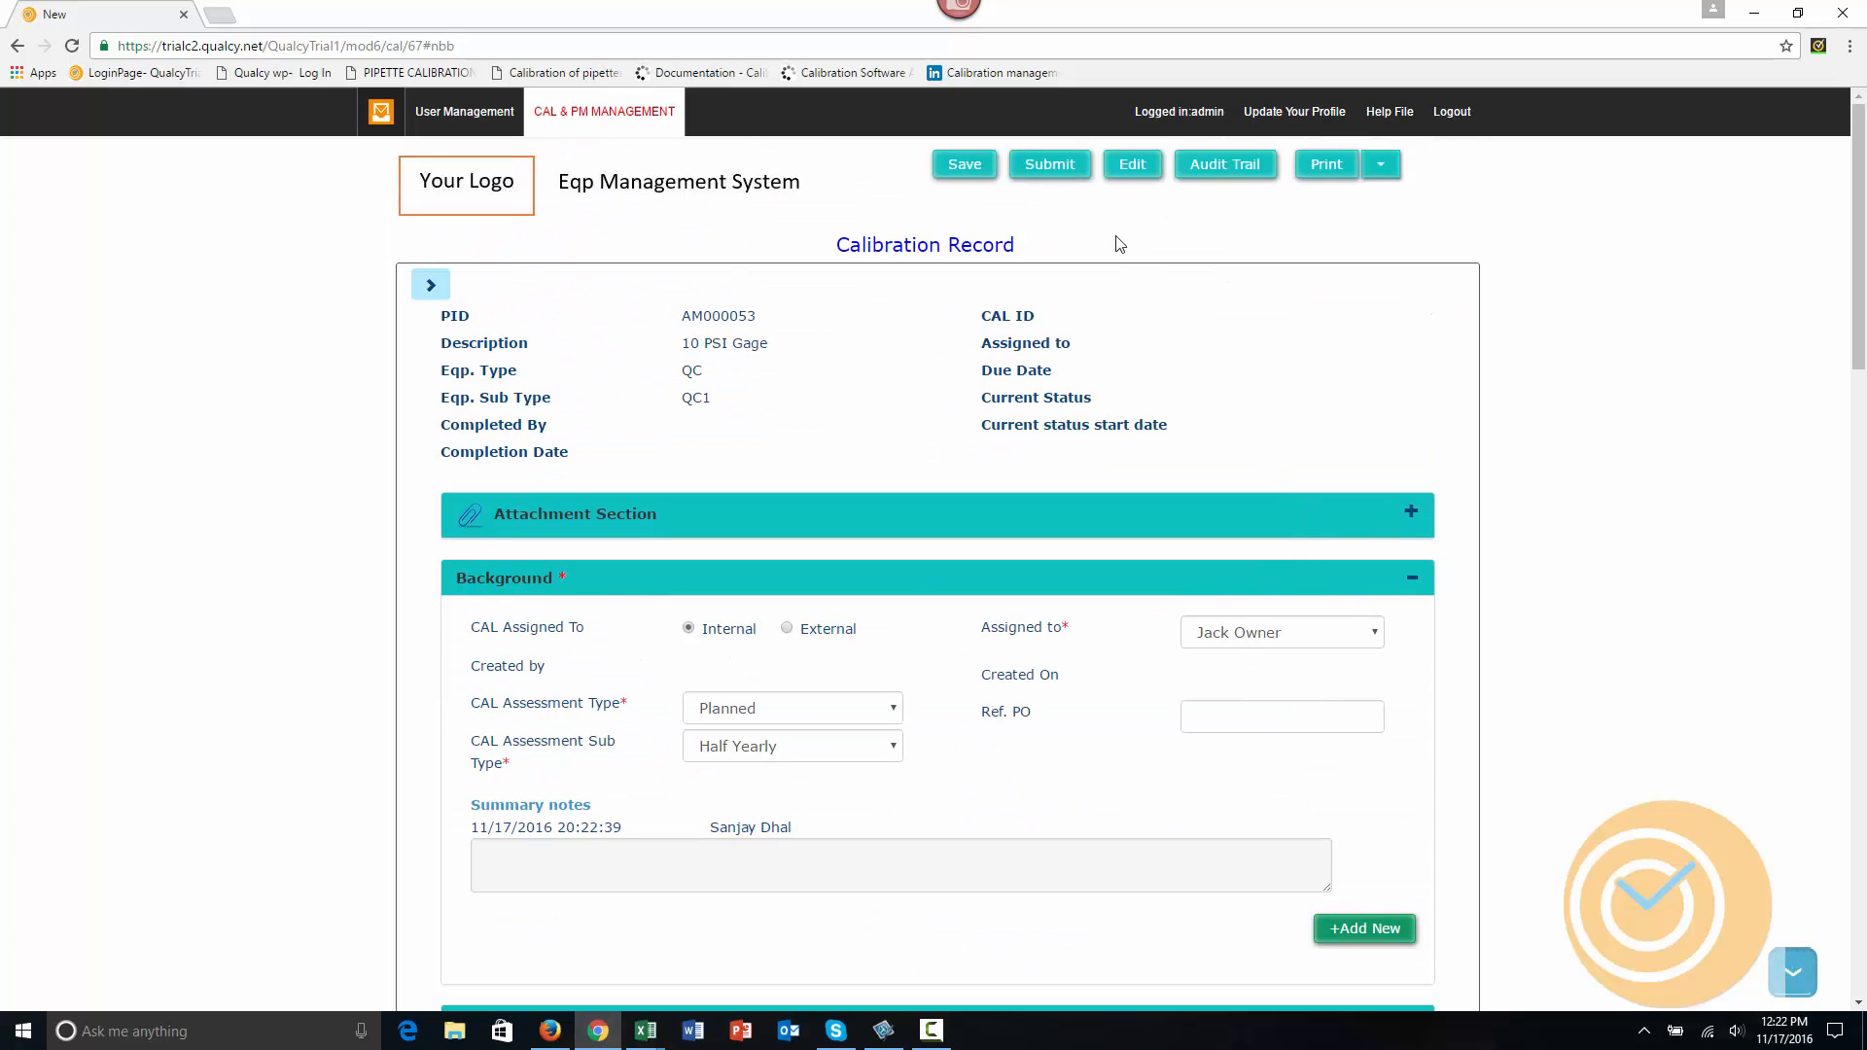
Submit the calibration record with the Submit For Release workflow option.
click(1050, 167)
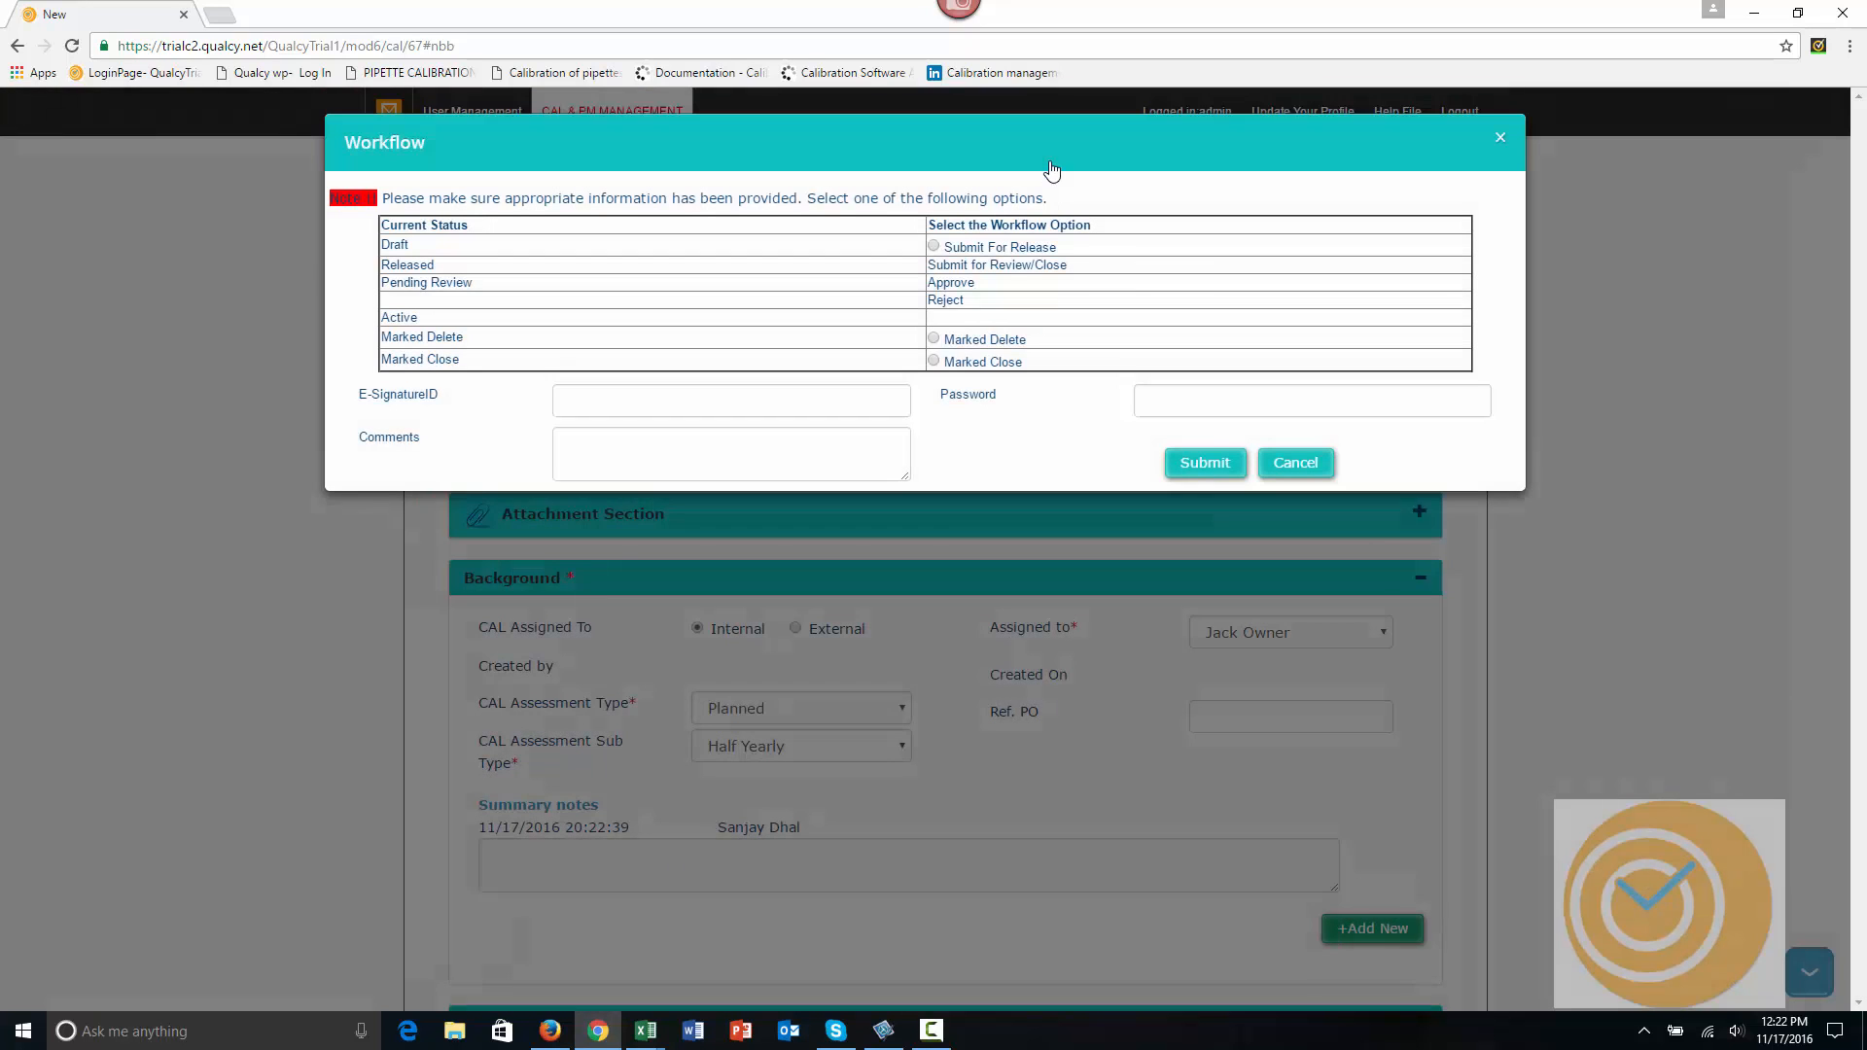
click(934, 251)
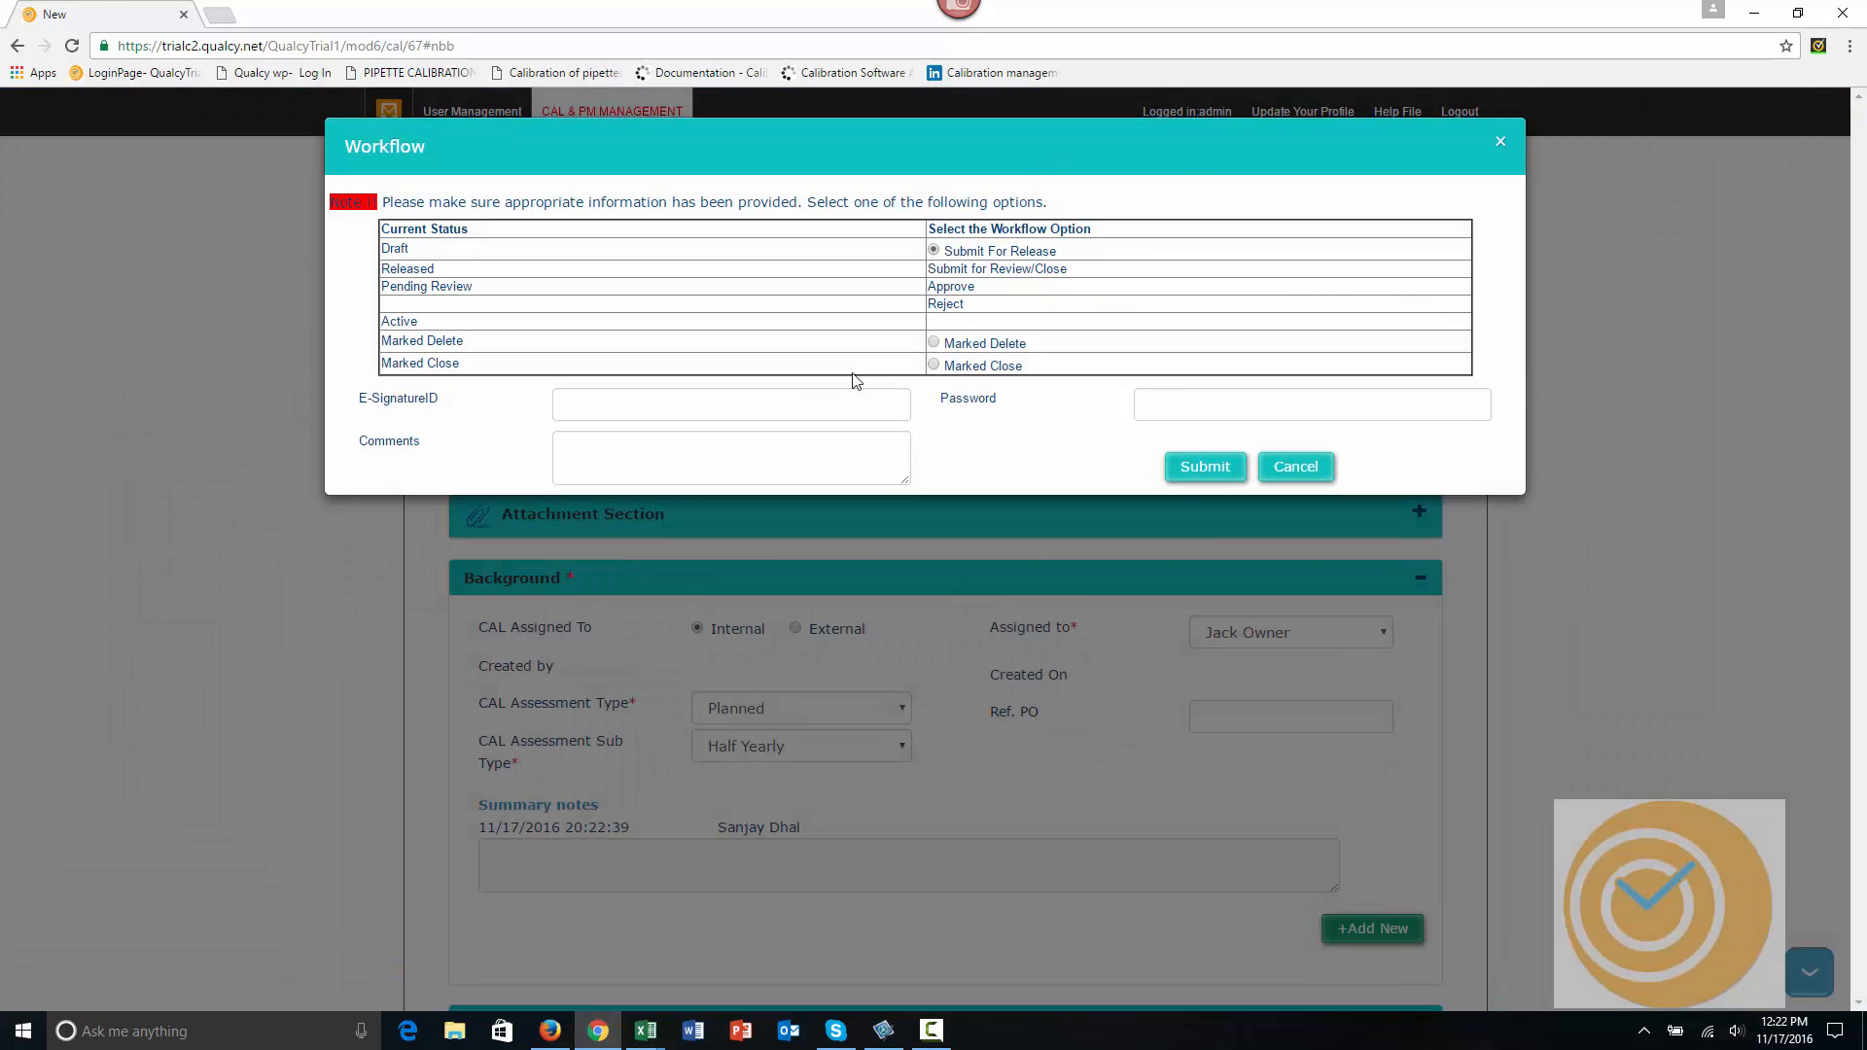
click(1206, 468)
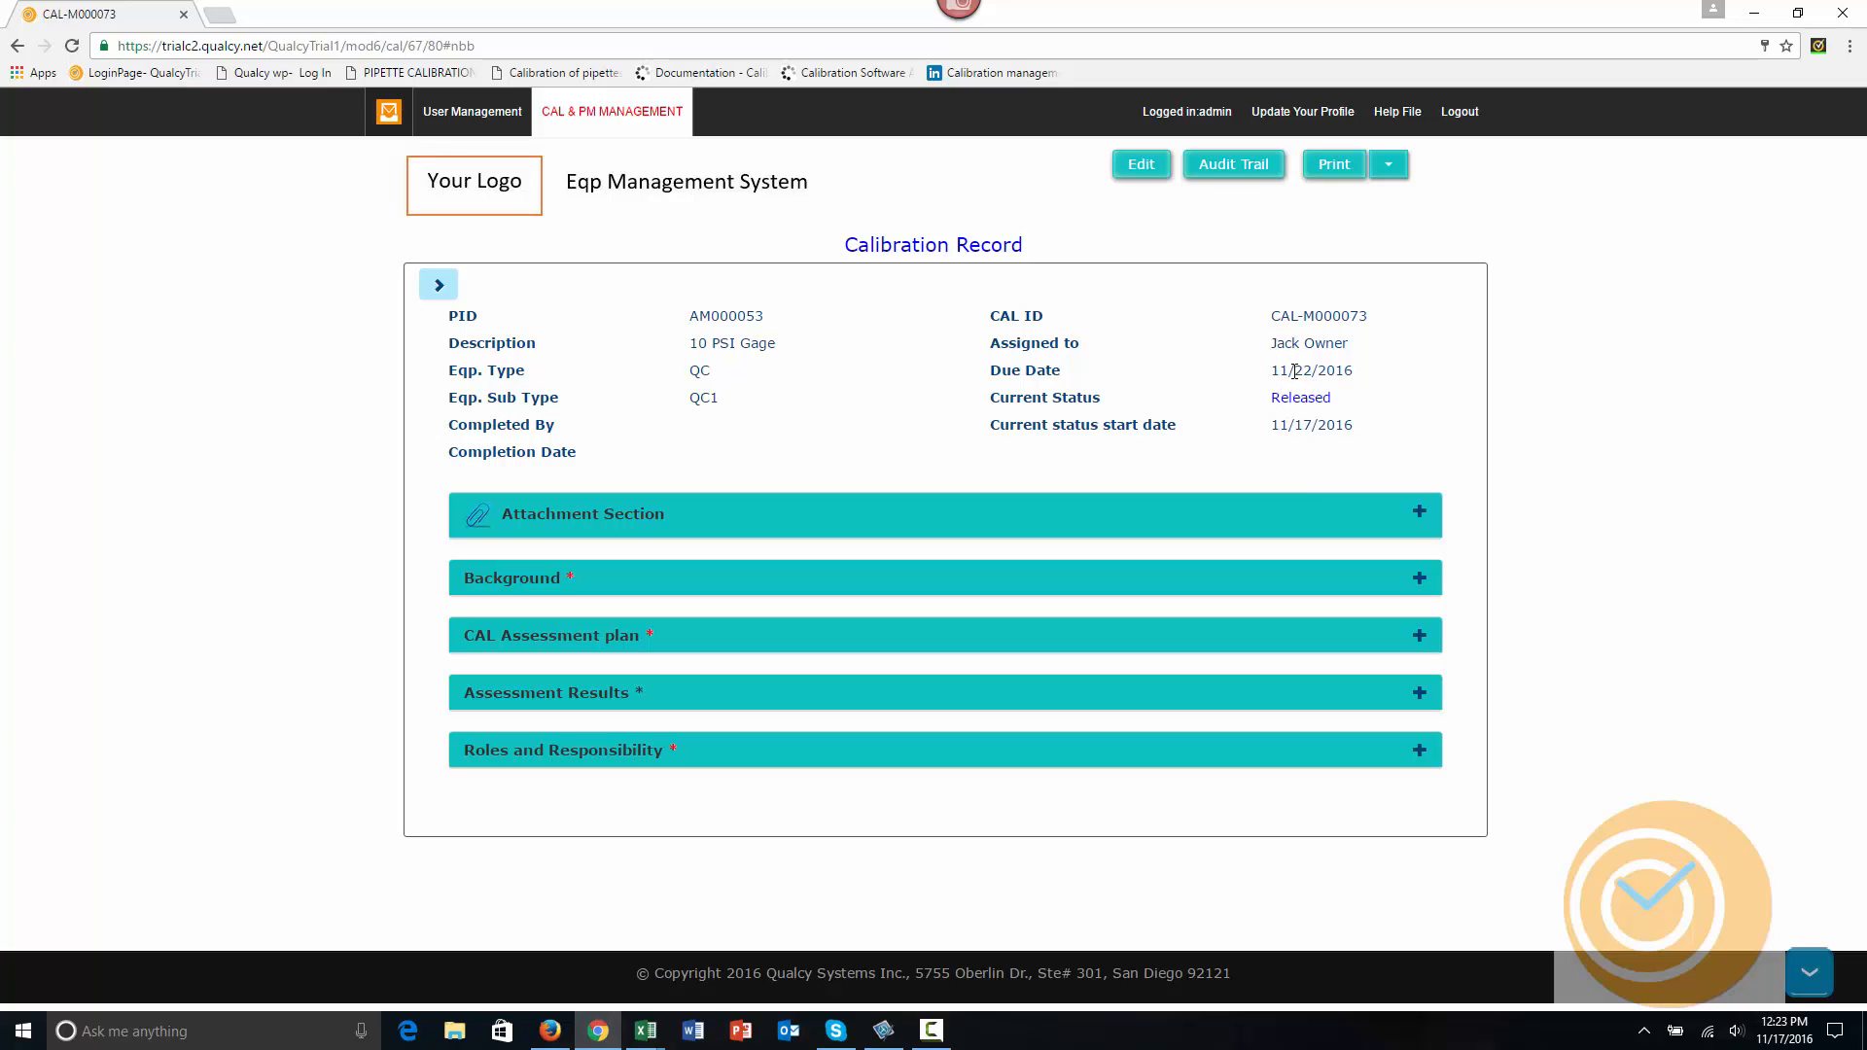
Log out of the admin account and open the calibration record from the release notification in the owner's inbox.
click(1460, 112)
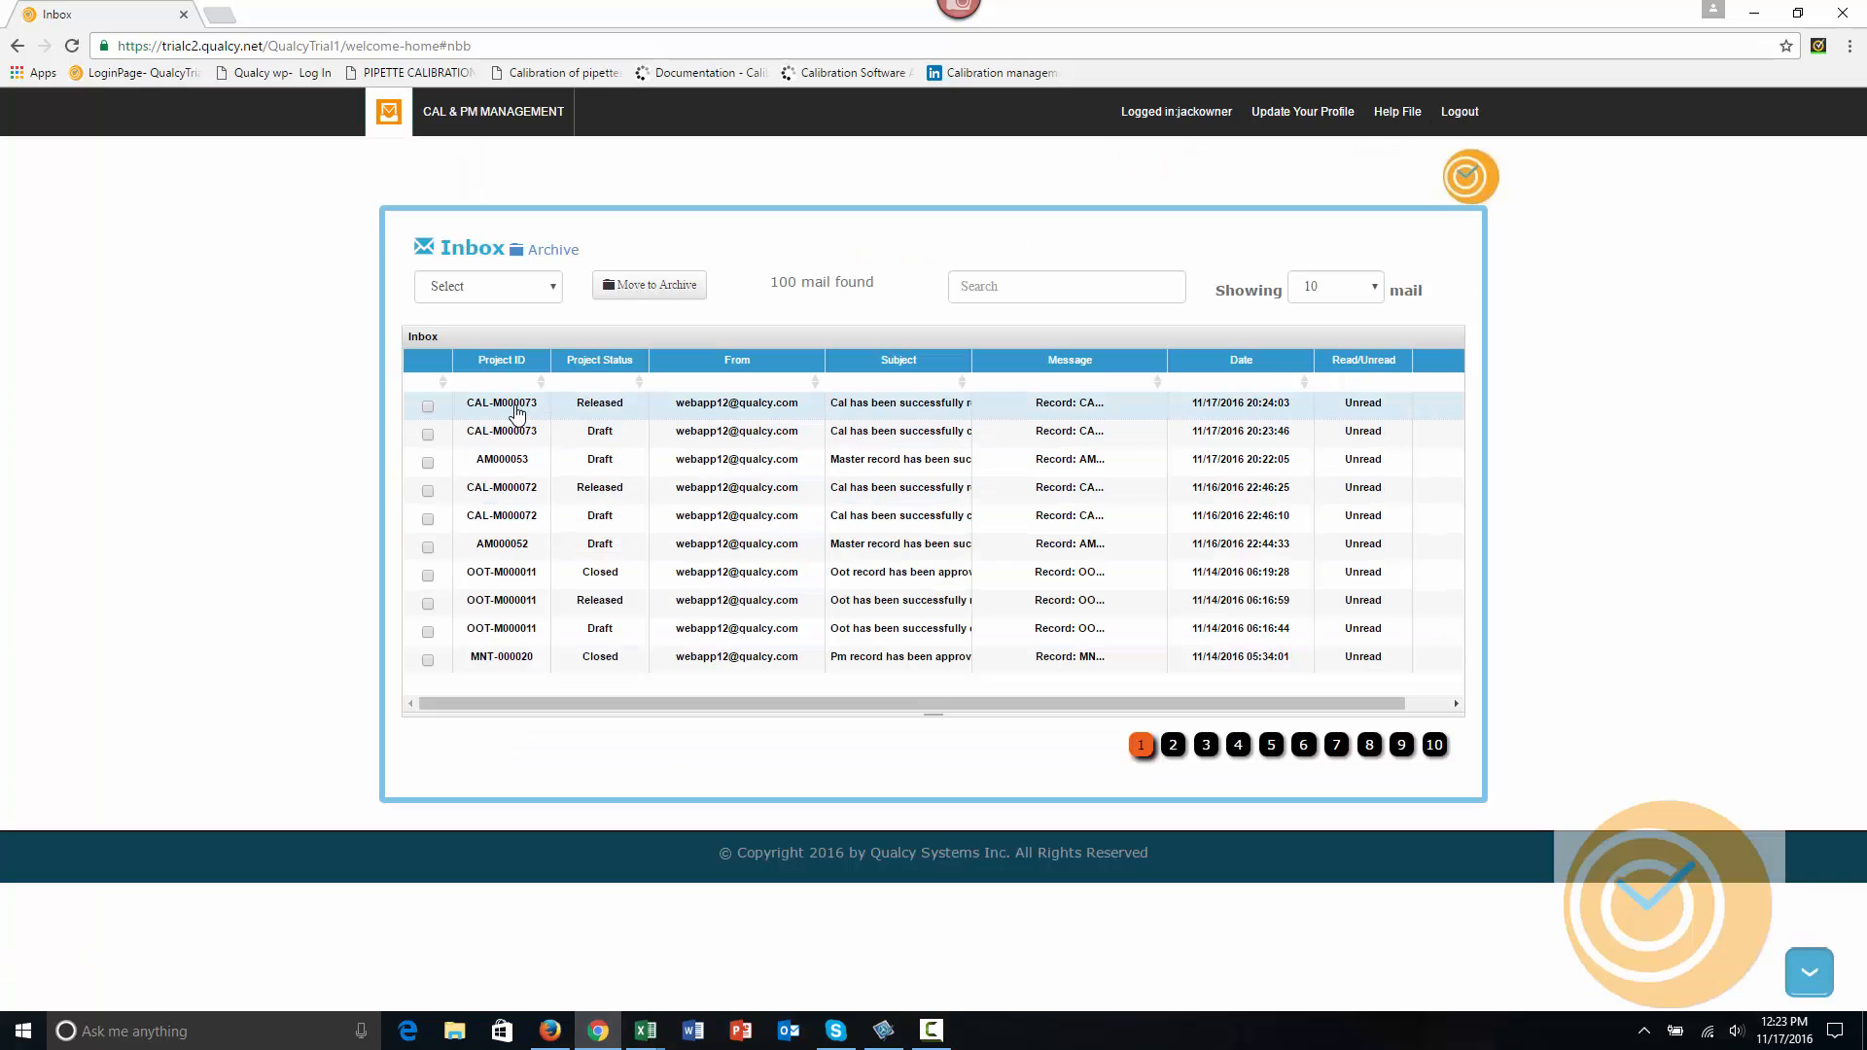
click(516, 408)
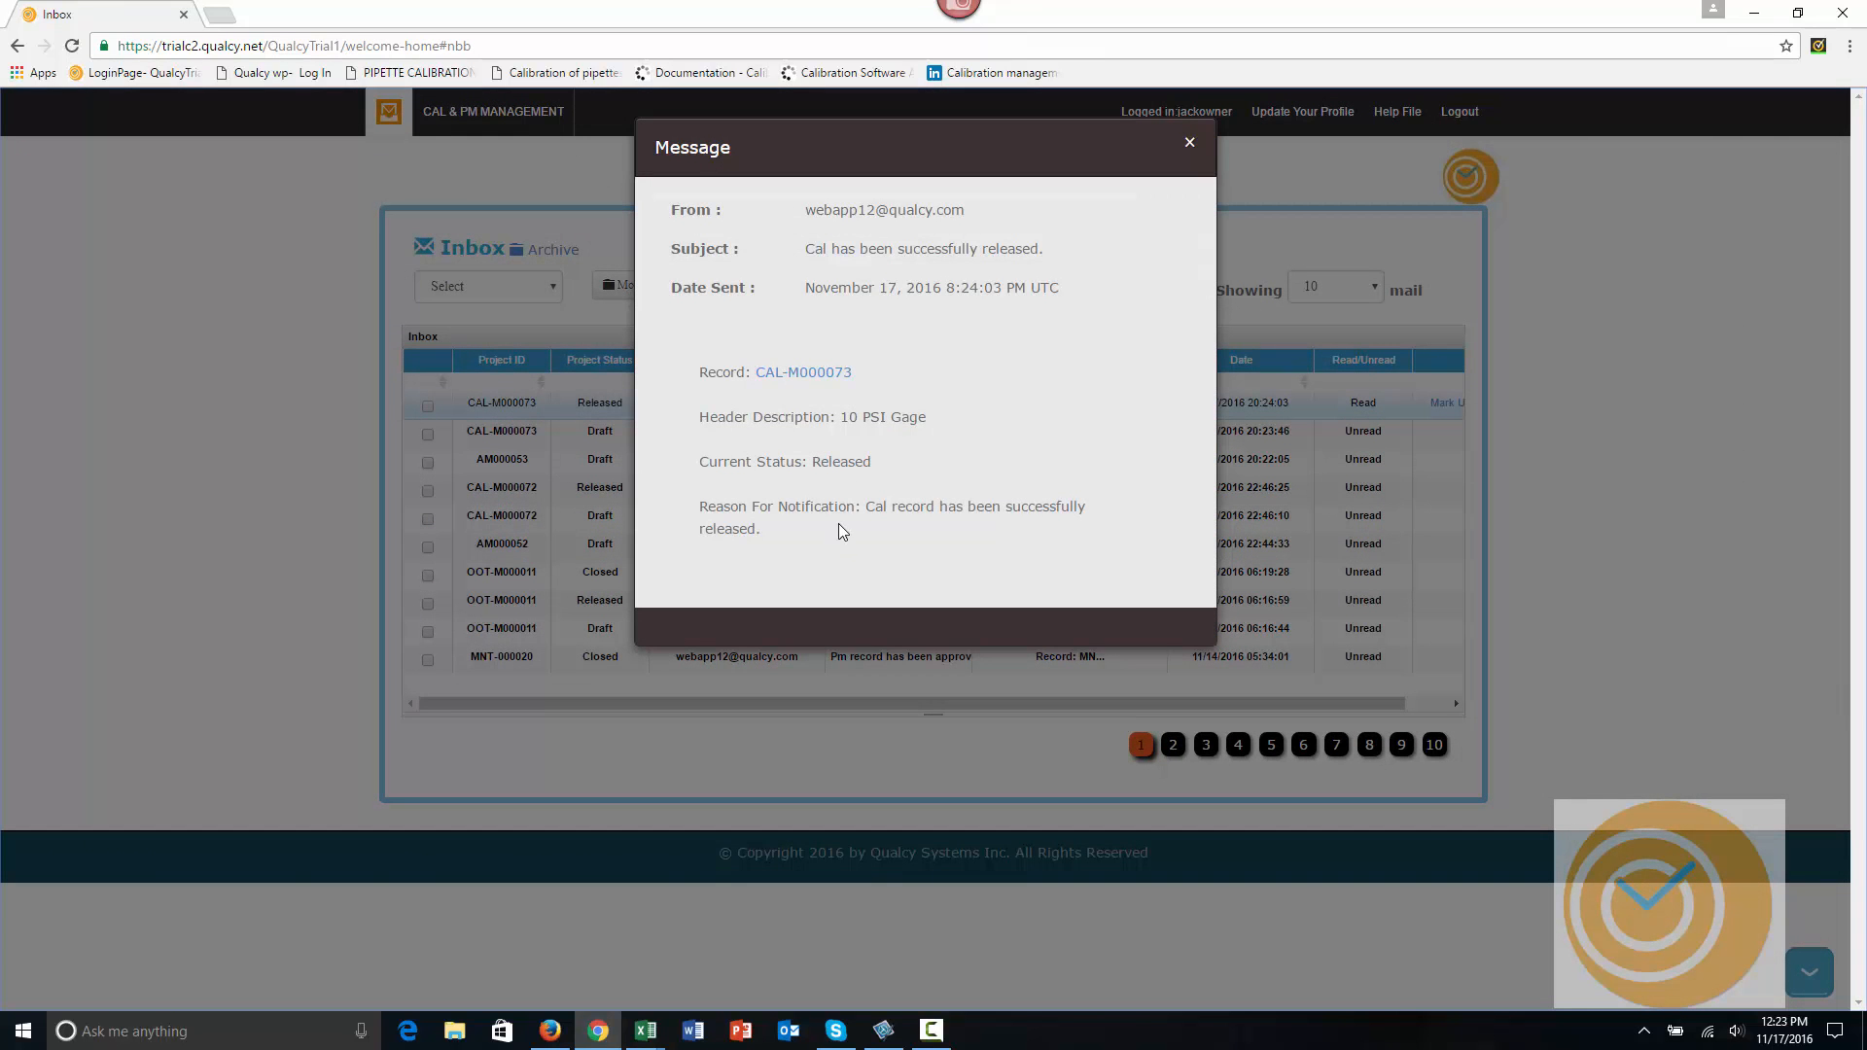
click(796, 374)
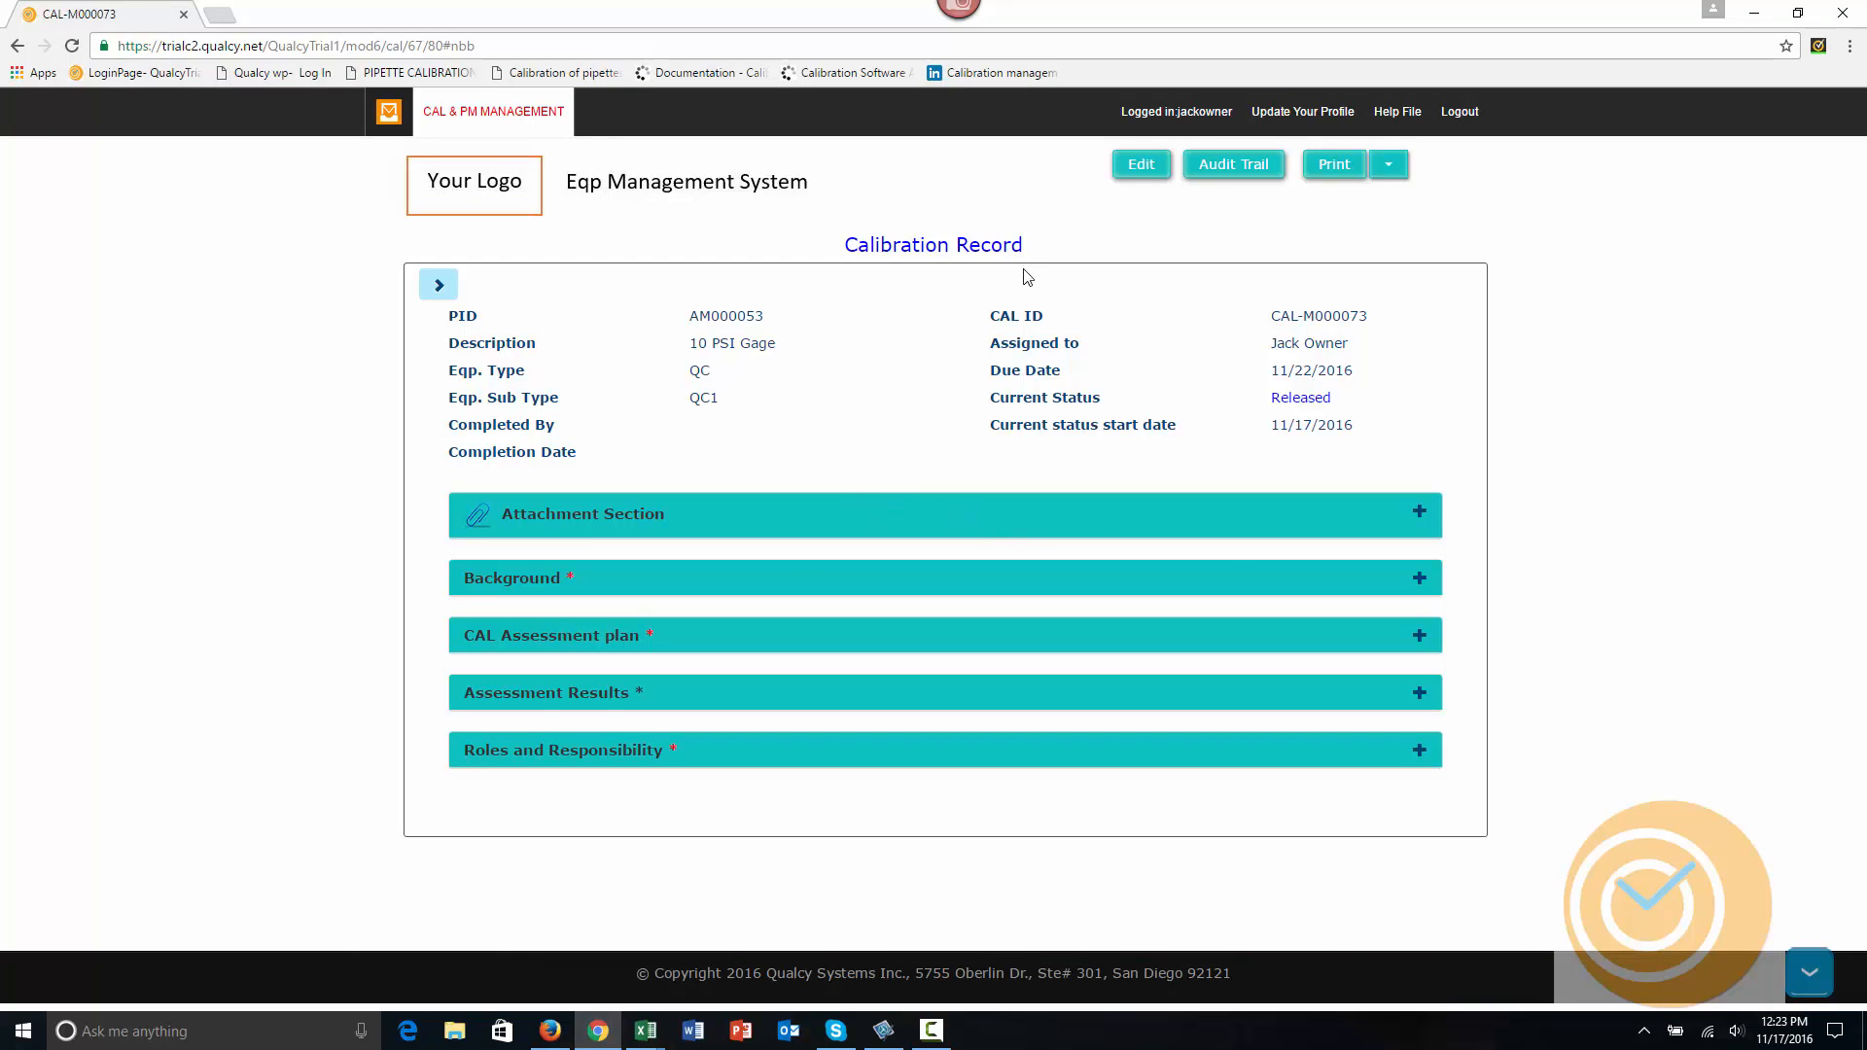
click(439, 285)
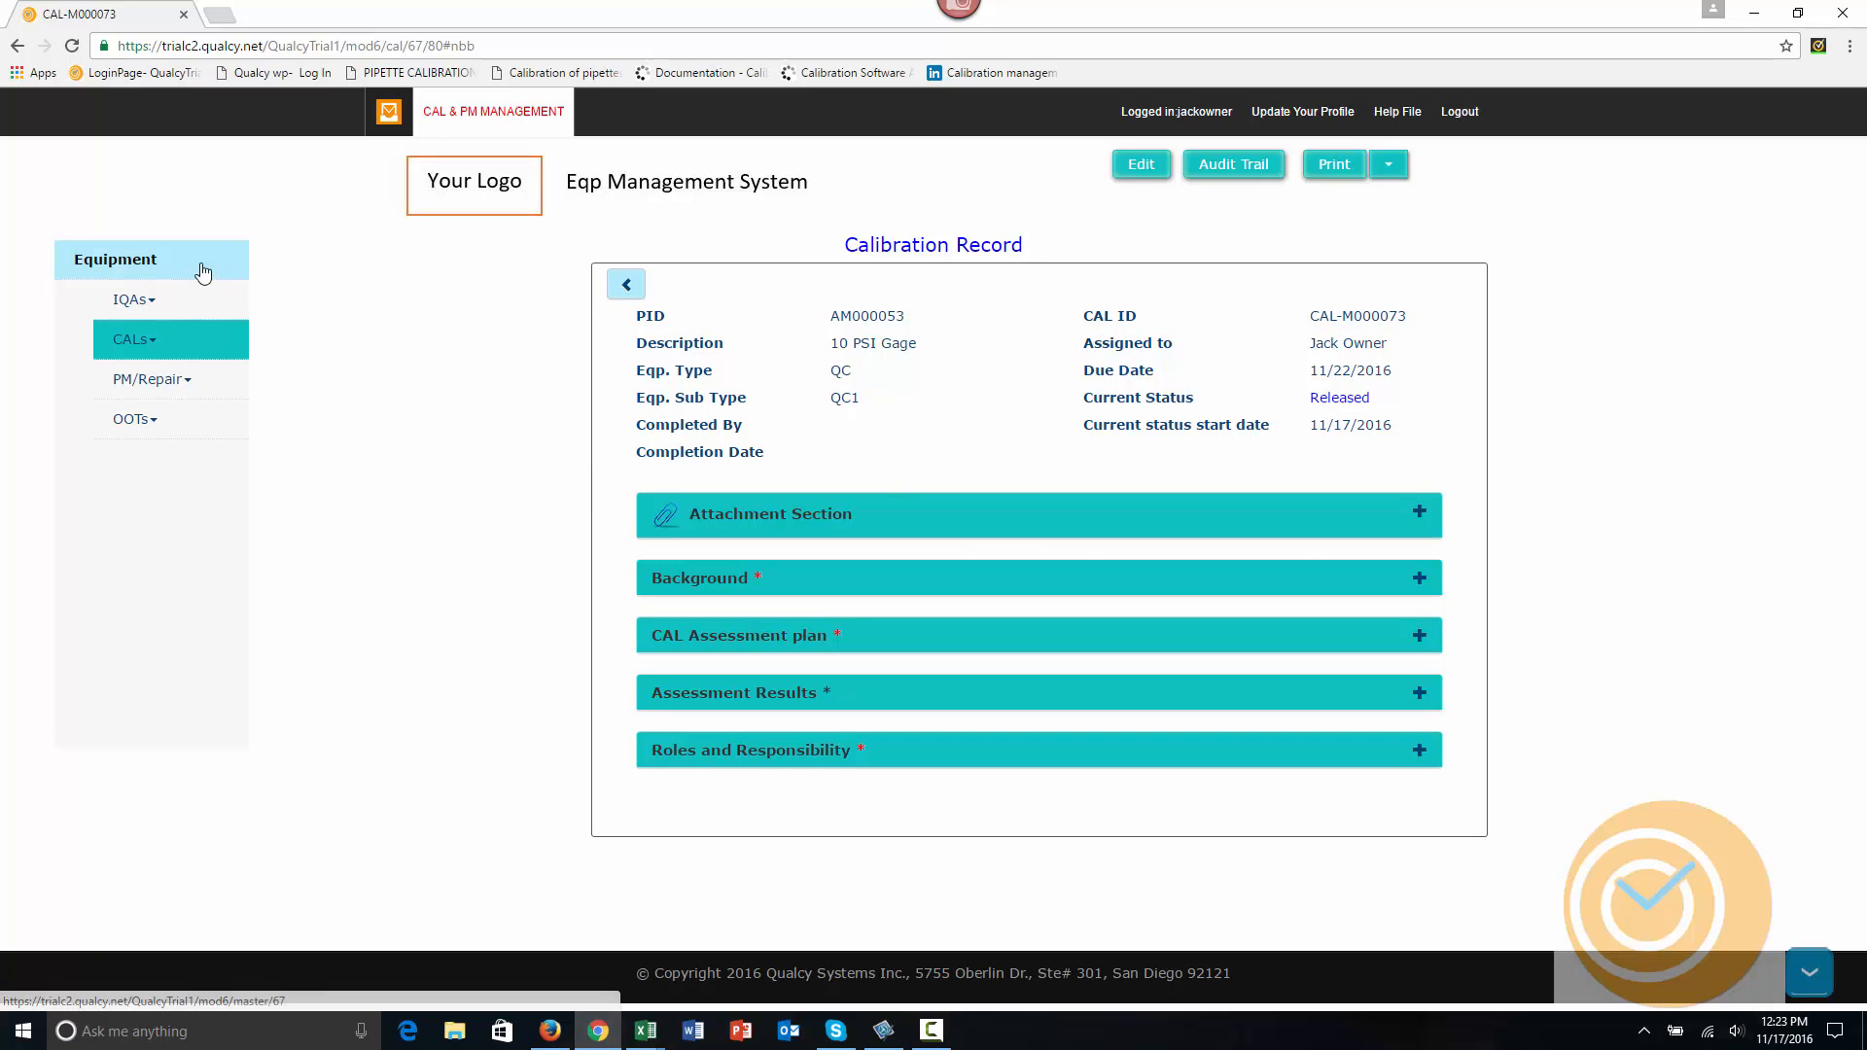
click(619, 288)
Put the calibration record into edit mode and set the assessment results' actual start and end dates to 11/17/2016.
click(1161, 169)
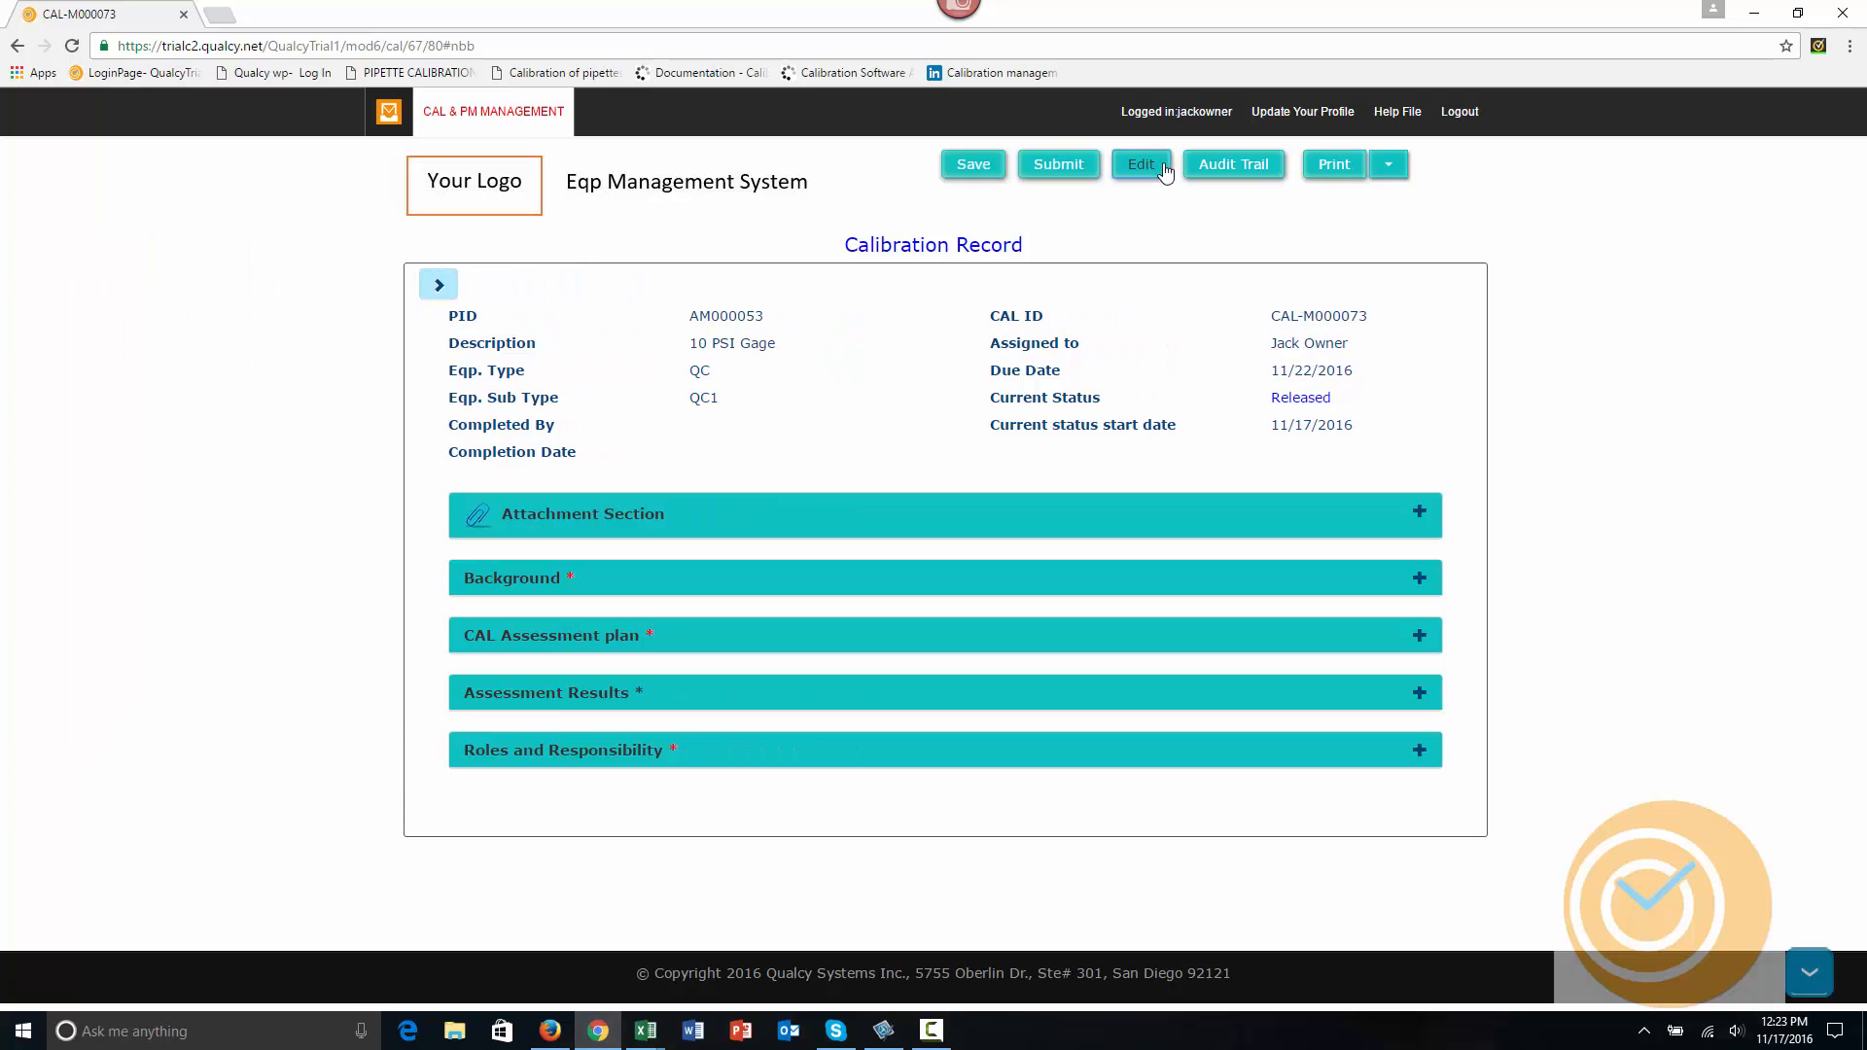
click(800, 696)
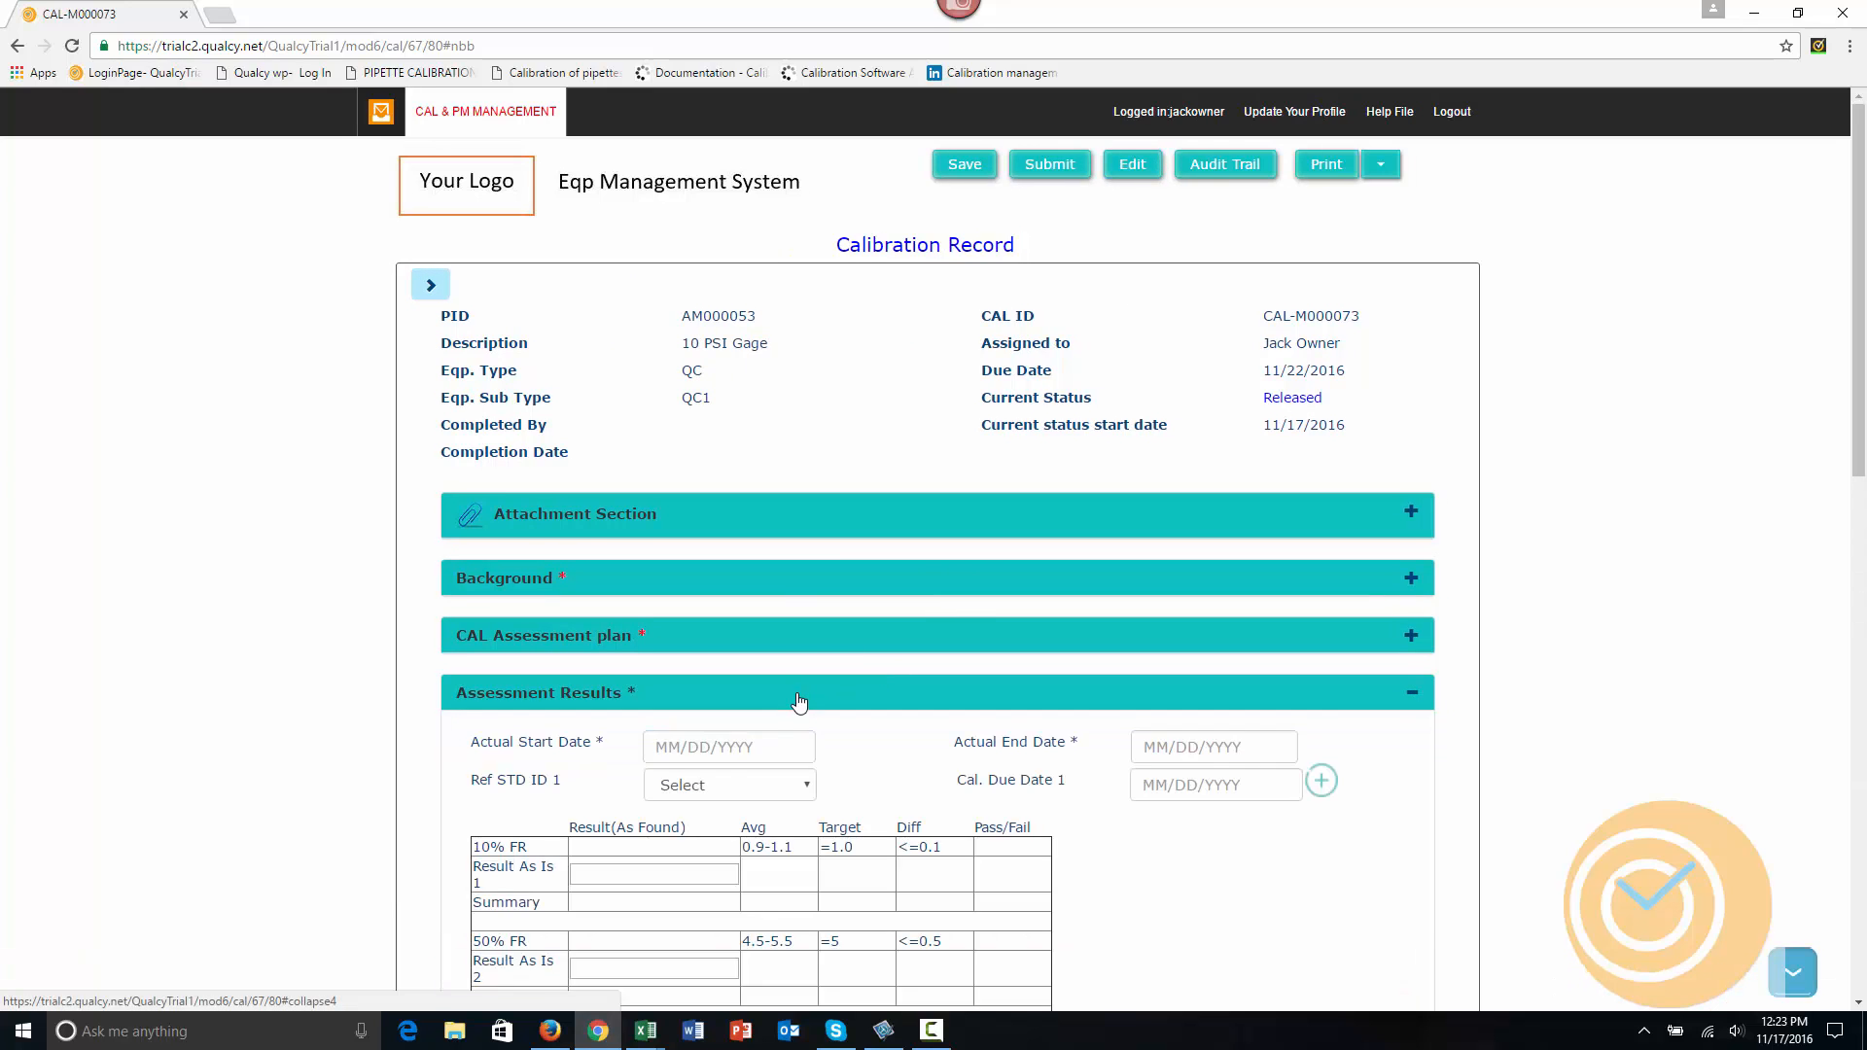
scroll(799, 700, down, 4)
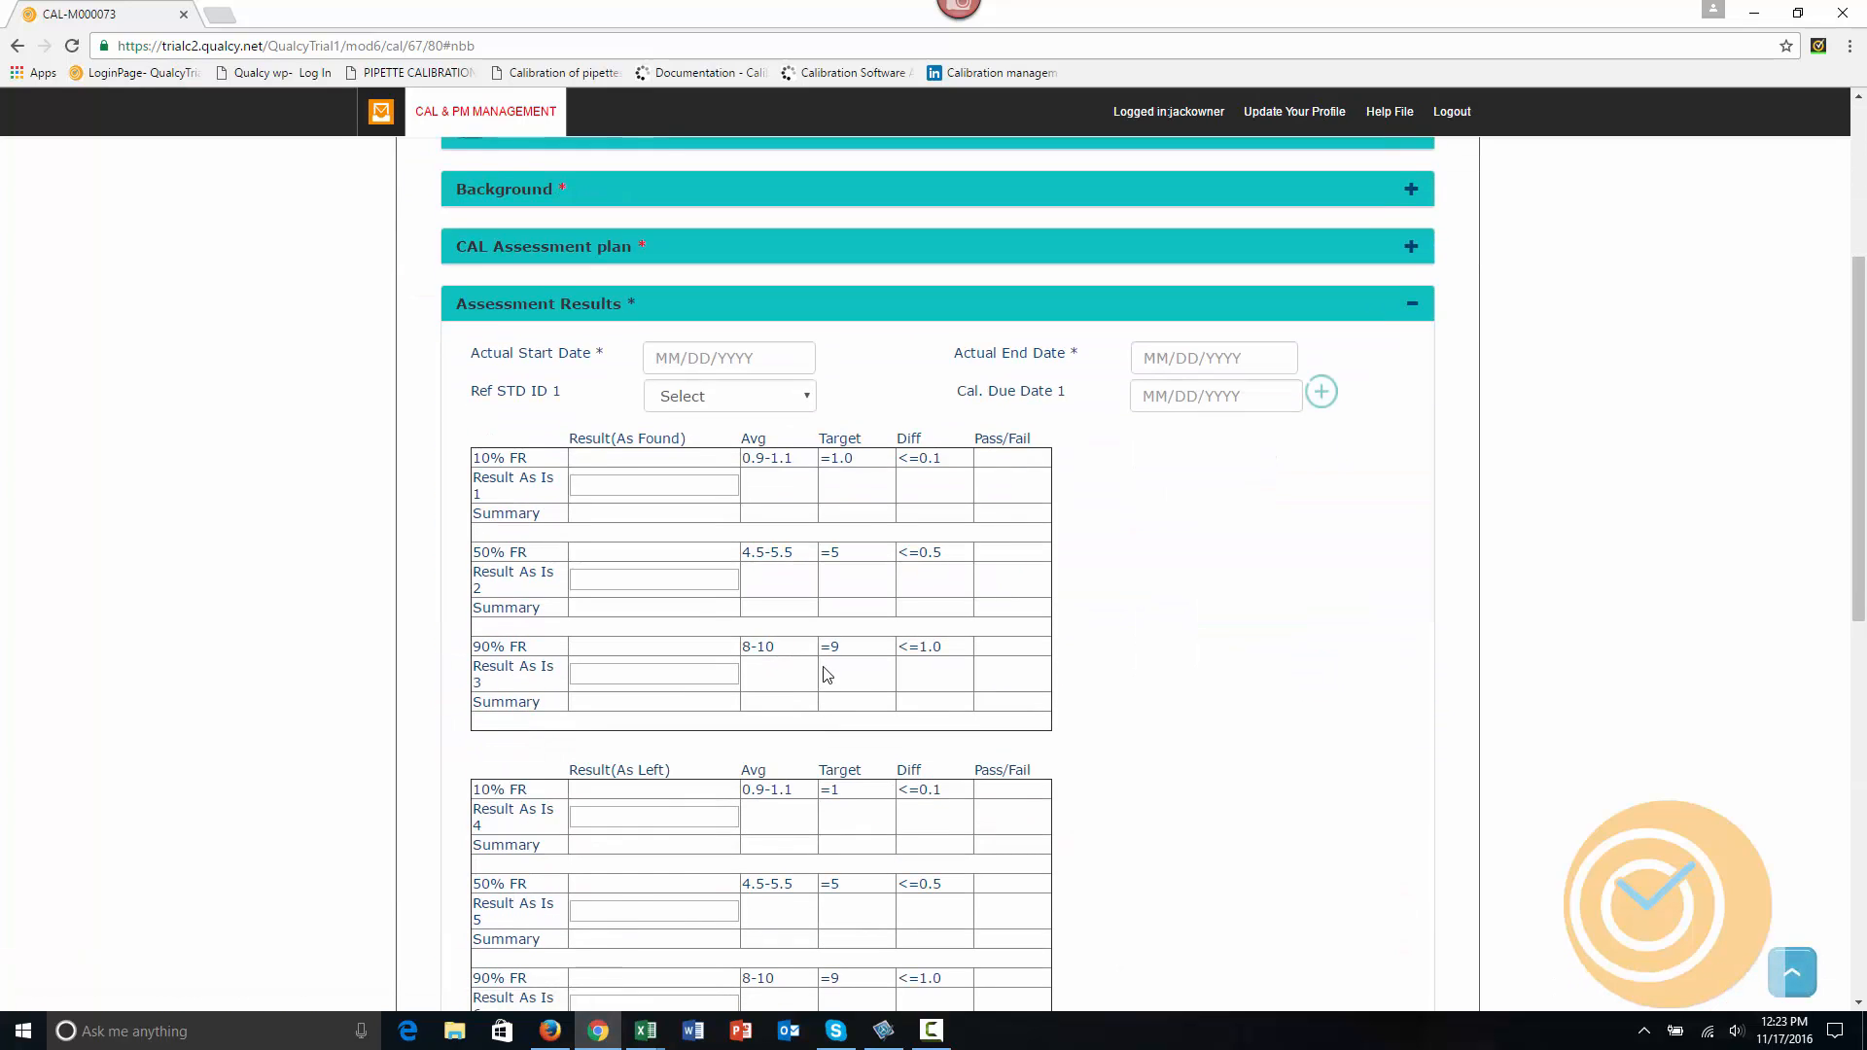
click(734, 360)
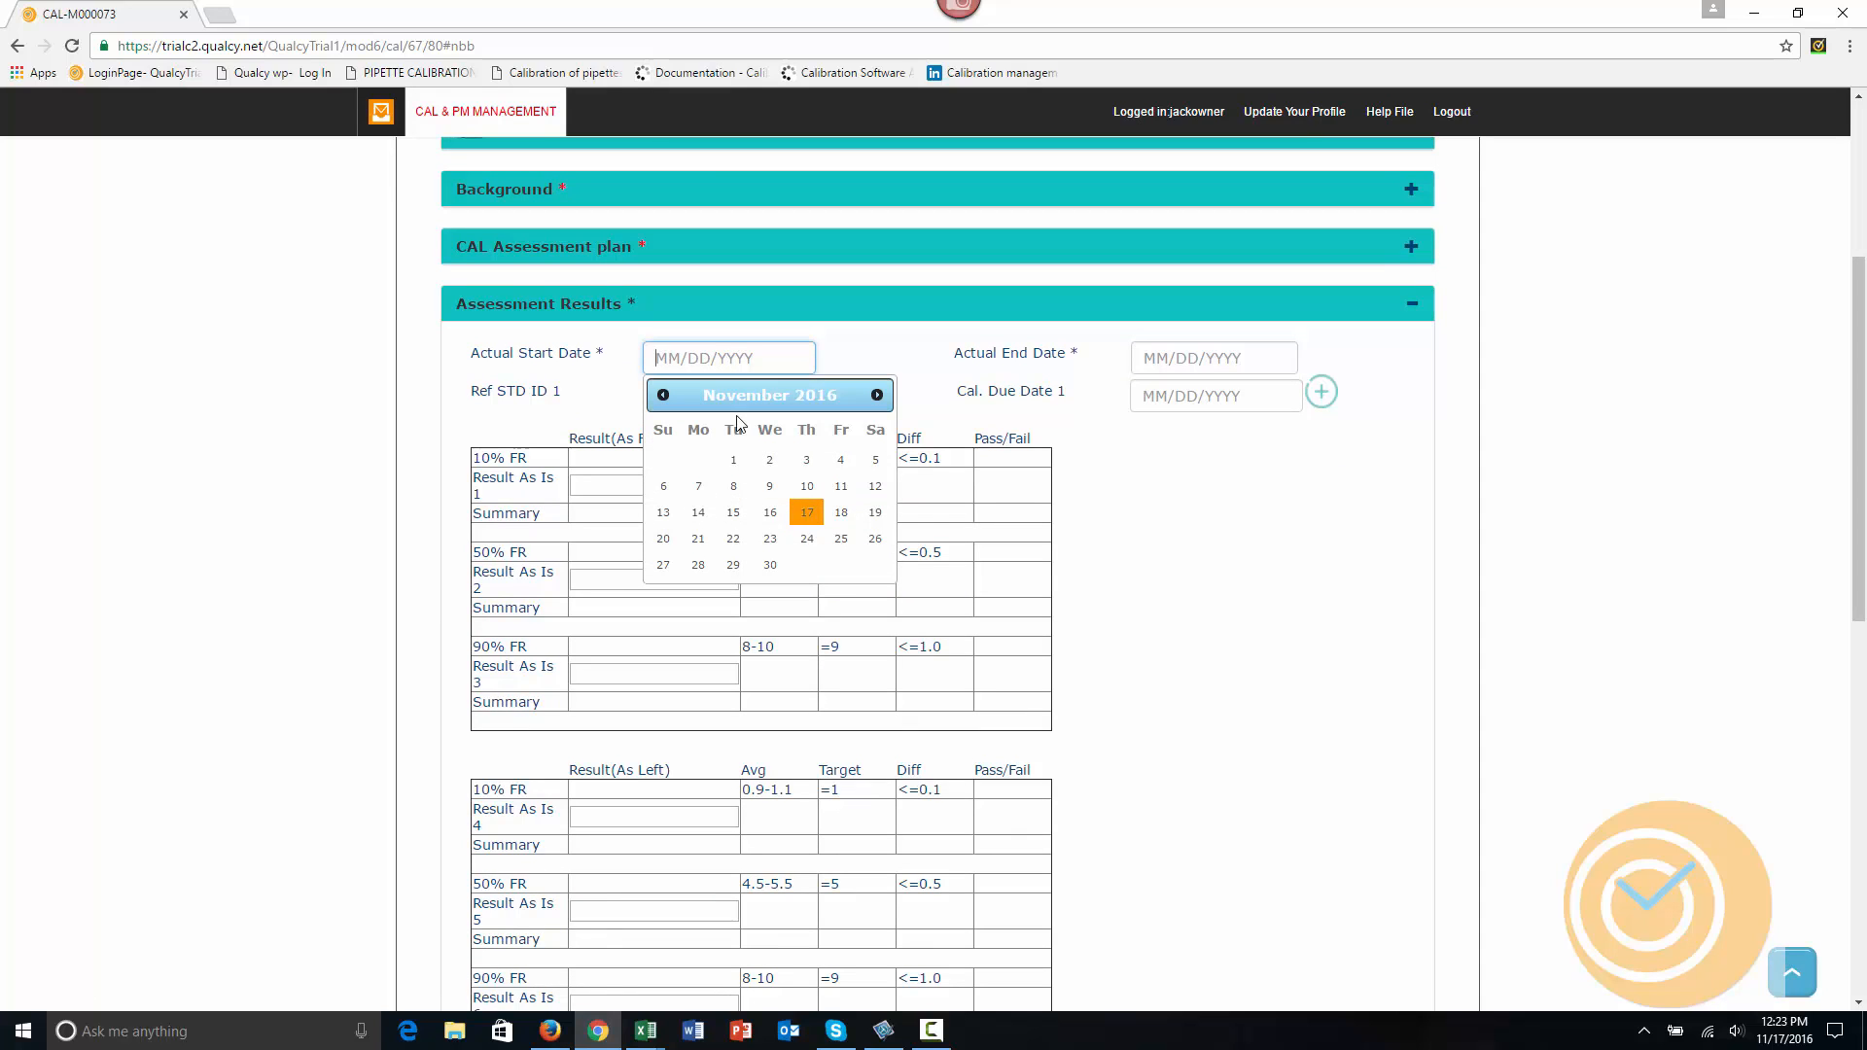
click(812, 525)
click(1202, 365)
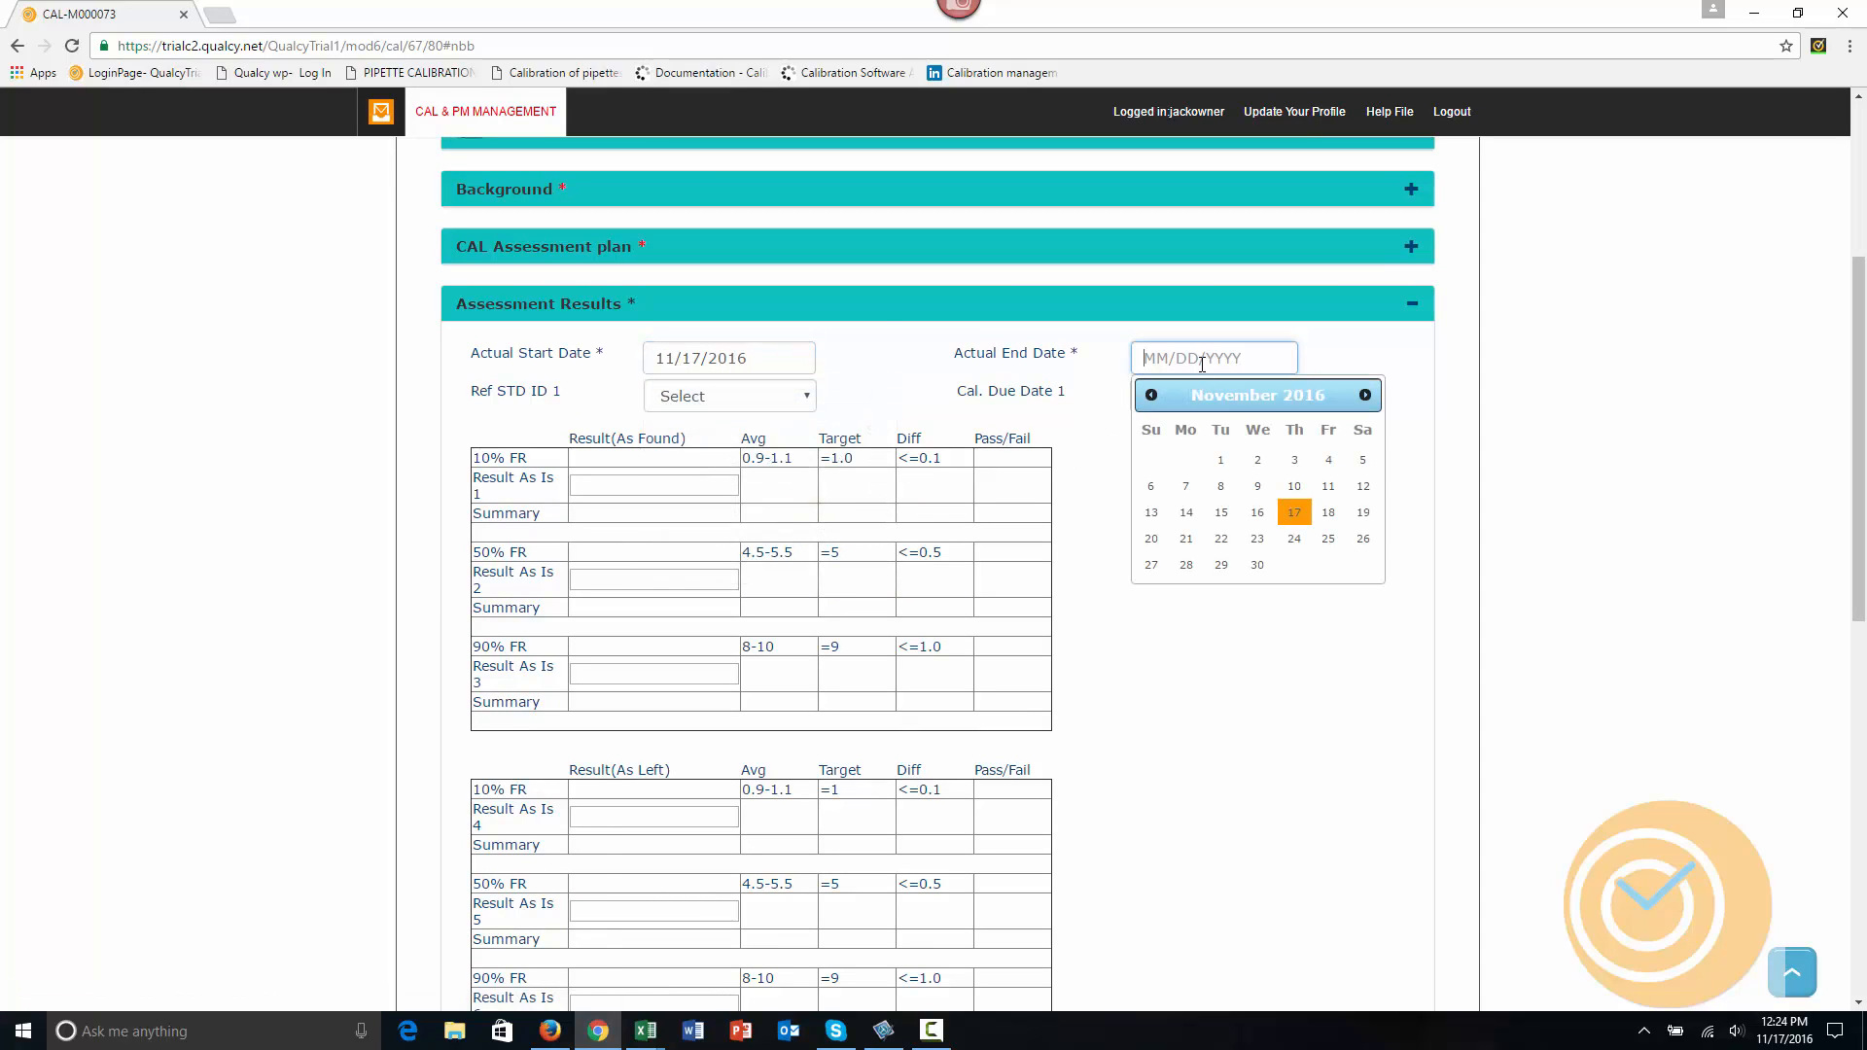
click(1296, 514)
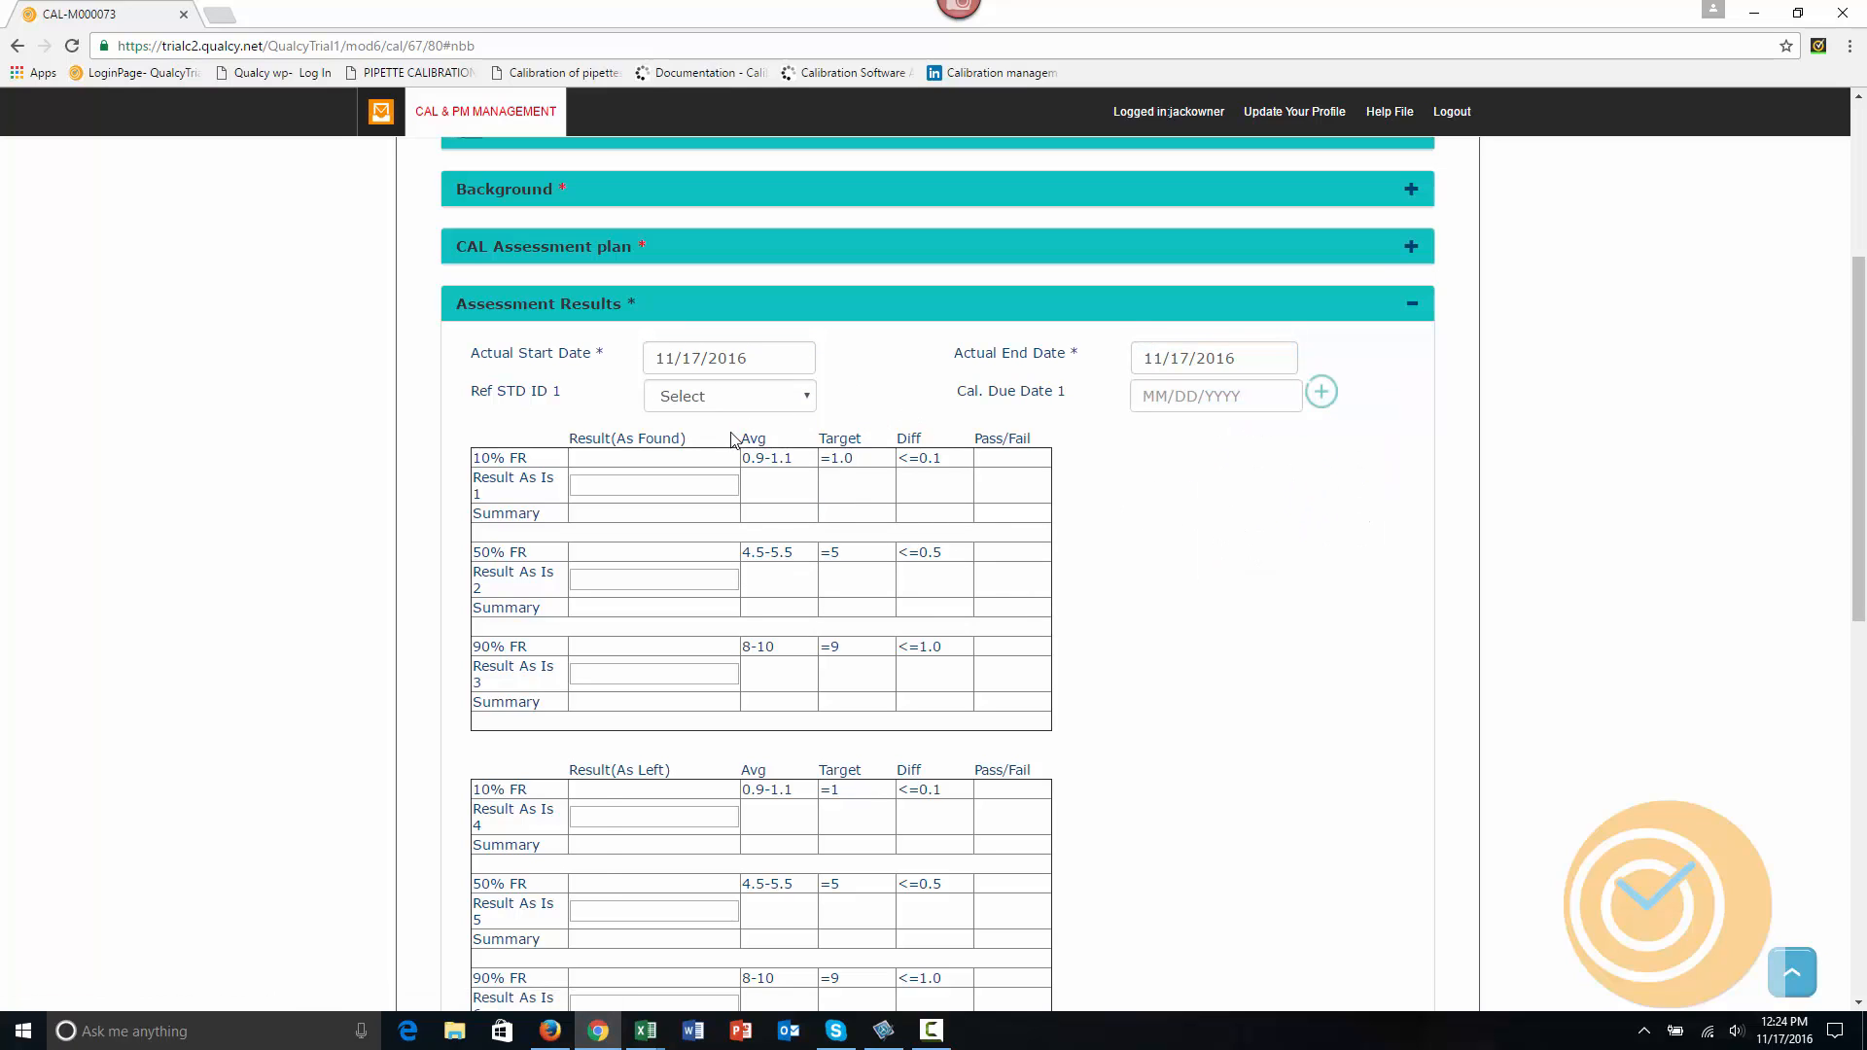
Set Ref STD ID 1 to AM000049 and add a second reference standard, AM000048, to the assessment results.
click(745, 404)
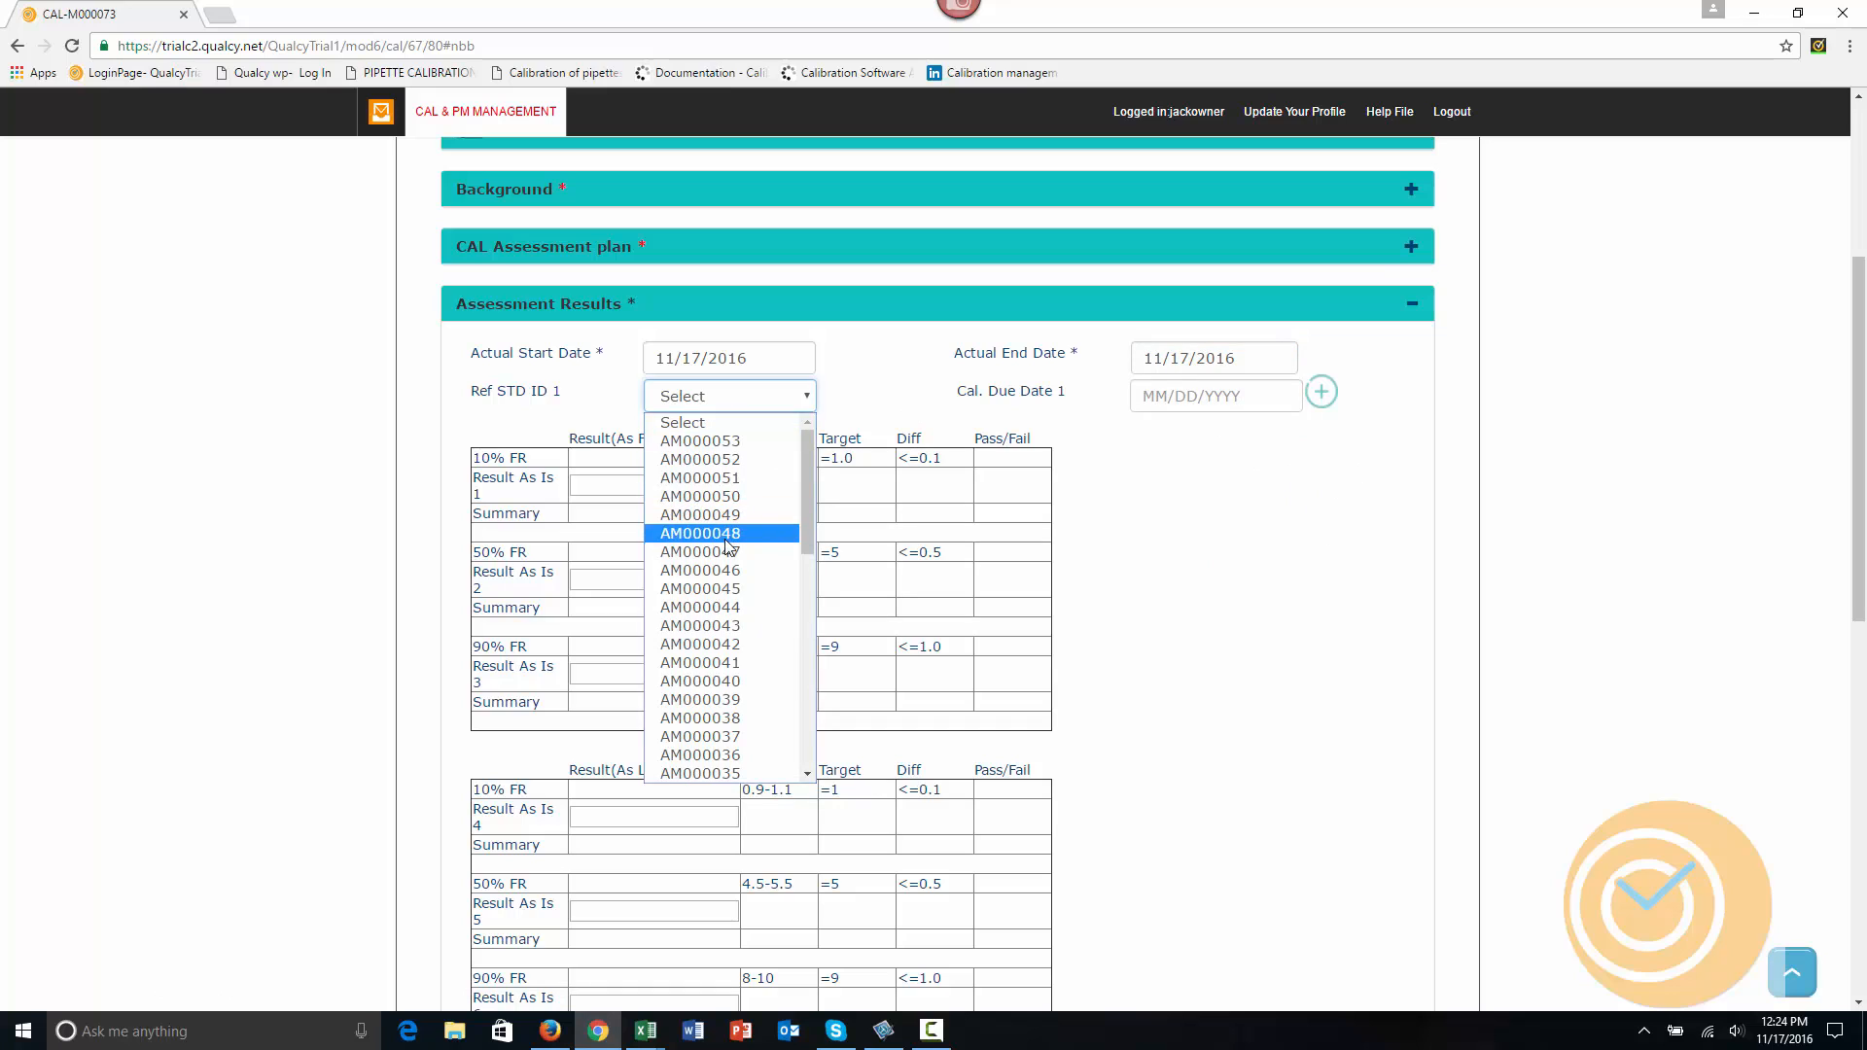
click(739, 533)
click(786, 406)
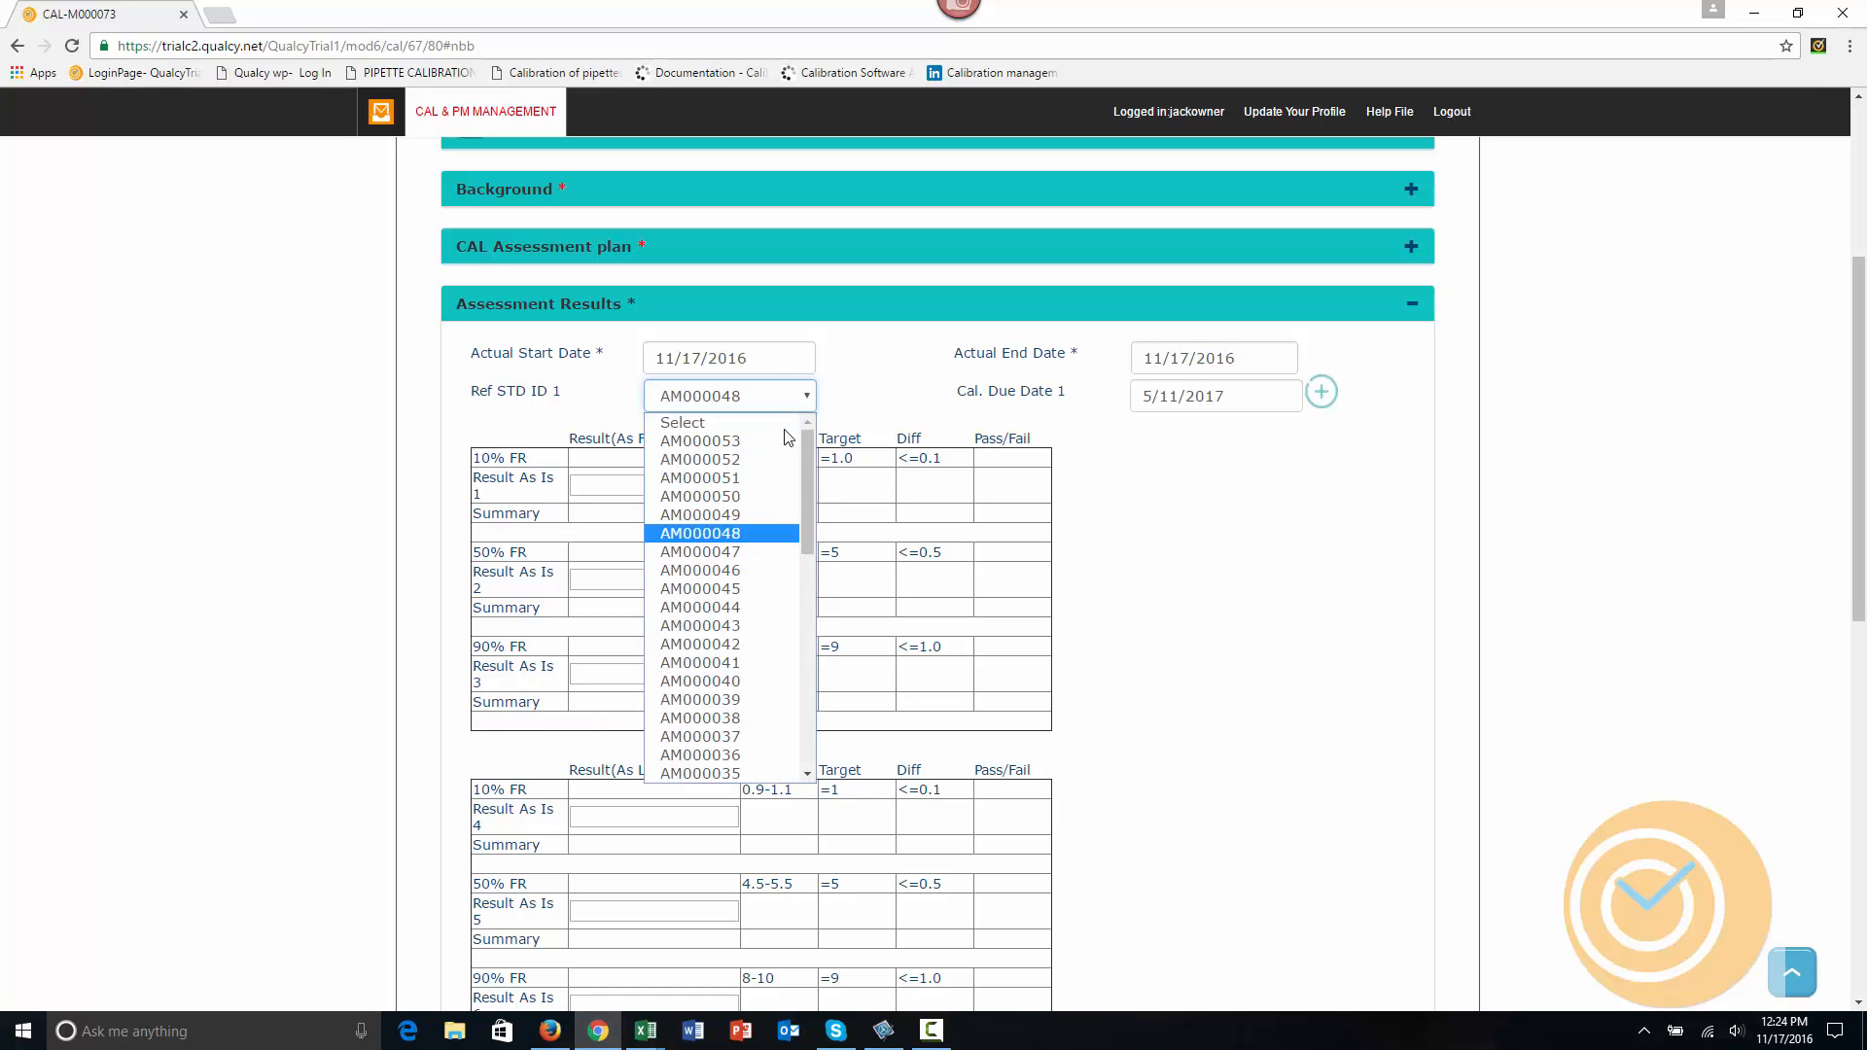
click(761, 521)
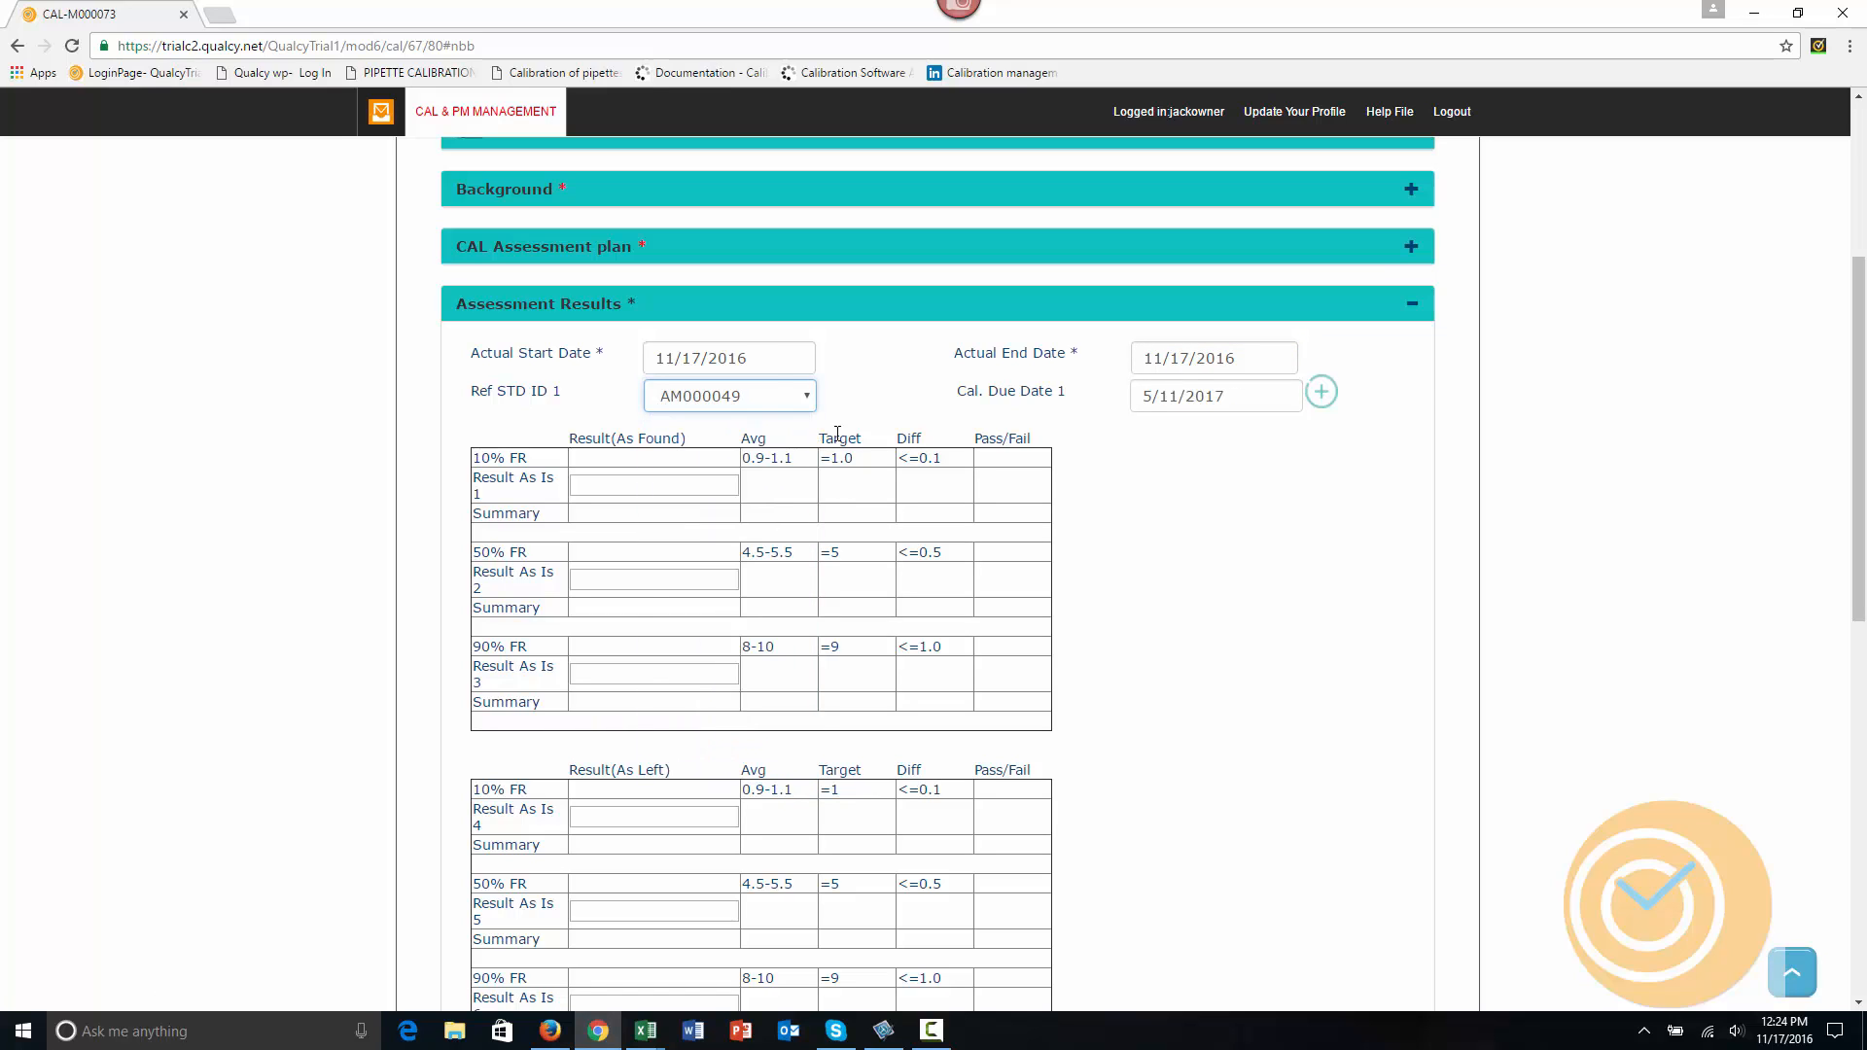
click(1321, 394)
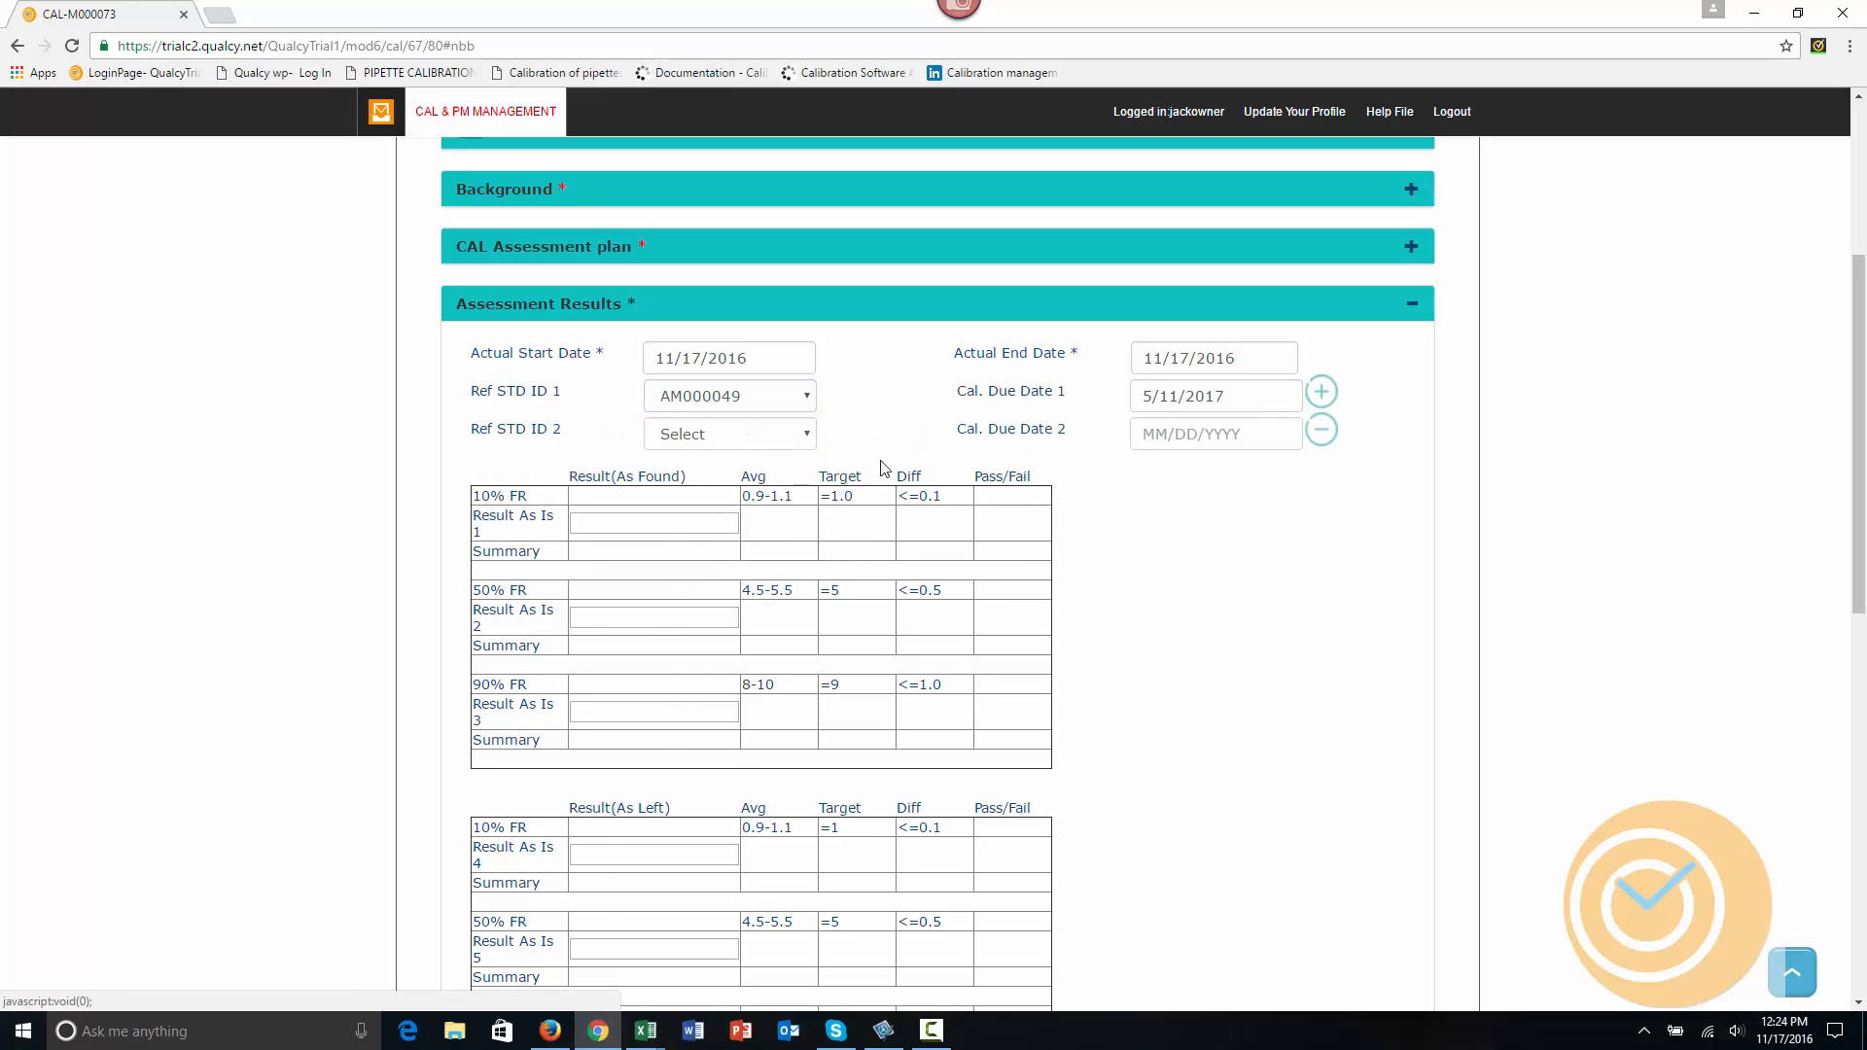
click(758, 439)
click(715, 570)
Enter the as-found readings: 0.99,1.0,1.1,1.0 at 10% FR, 4.58,5.0,5.1 at 50% FR, and 9.9,11,12,14 at 90% FR.
scroll(1164, 626, down, 3)
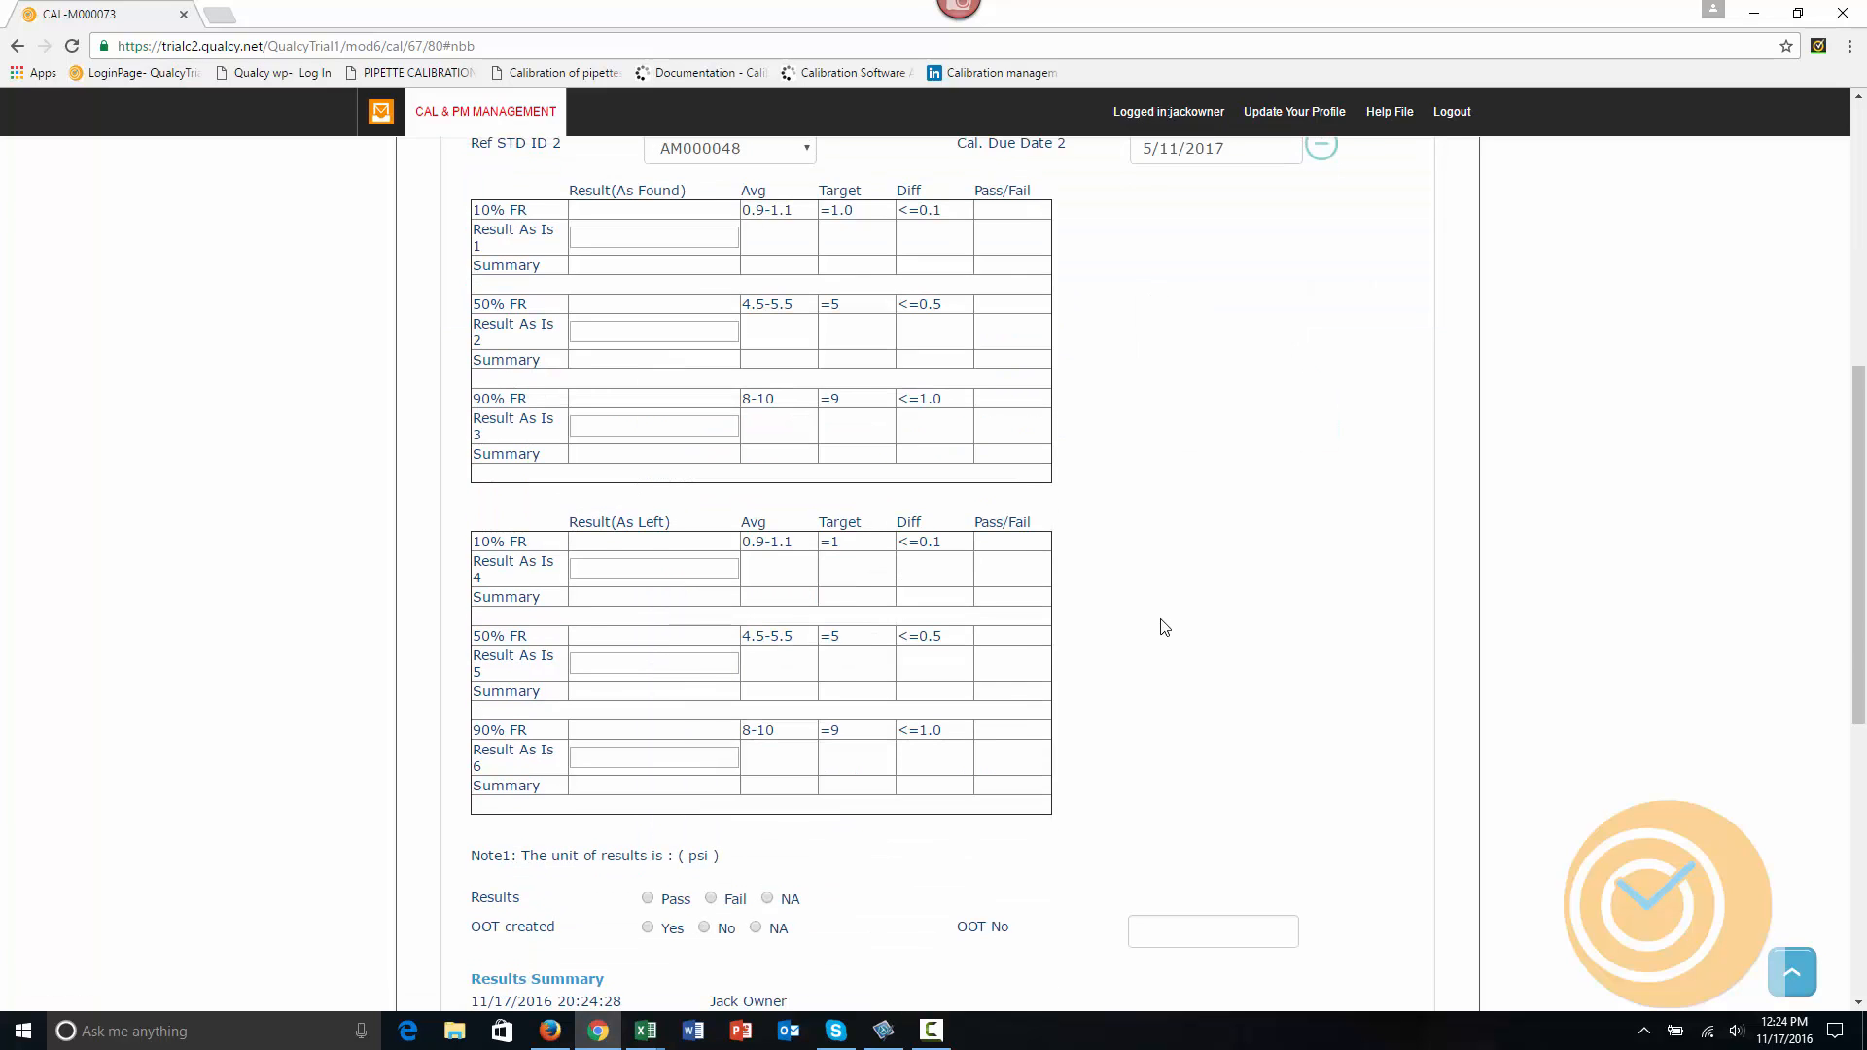
scroll(1150, 625, up, 2)
click(652, 434)
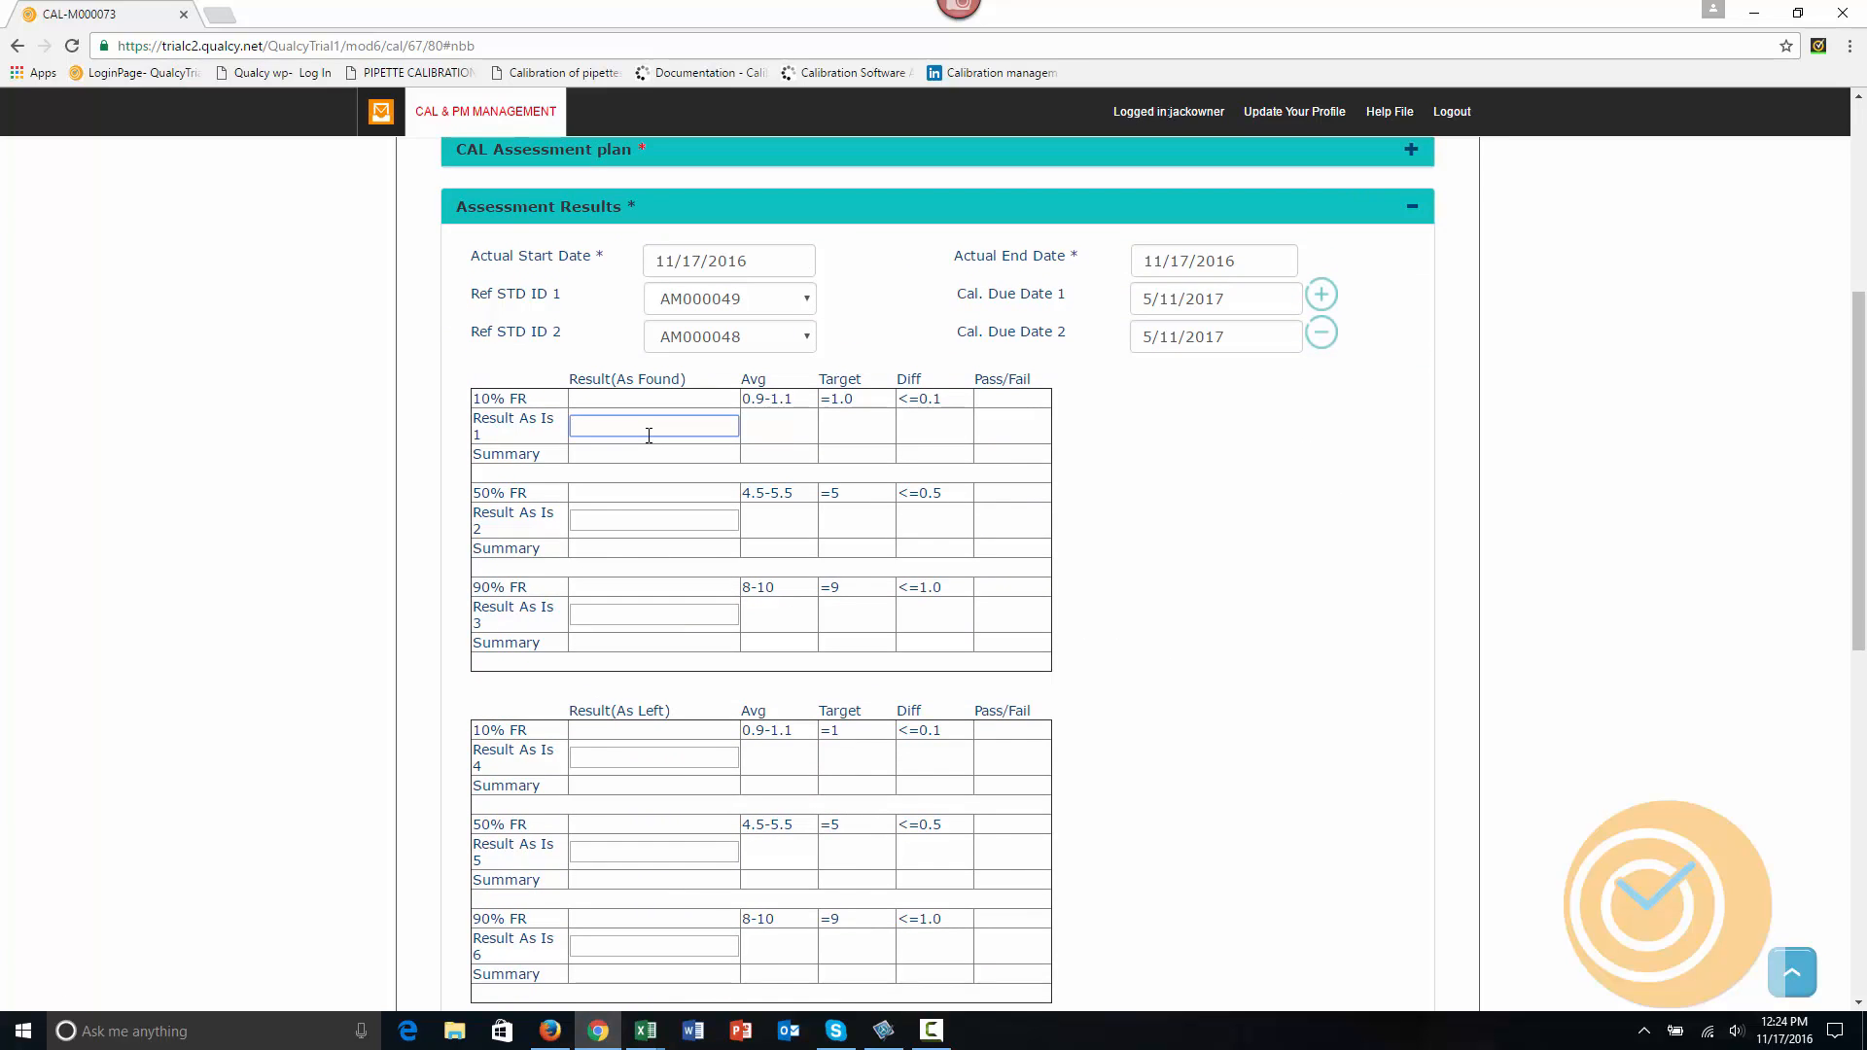
text(0.99,1.0,1.1,1.0)
click(608, 517)
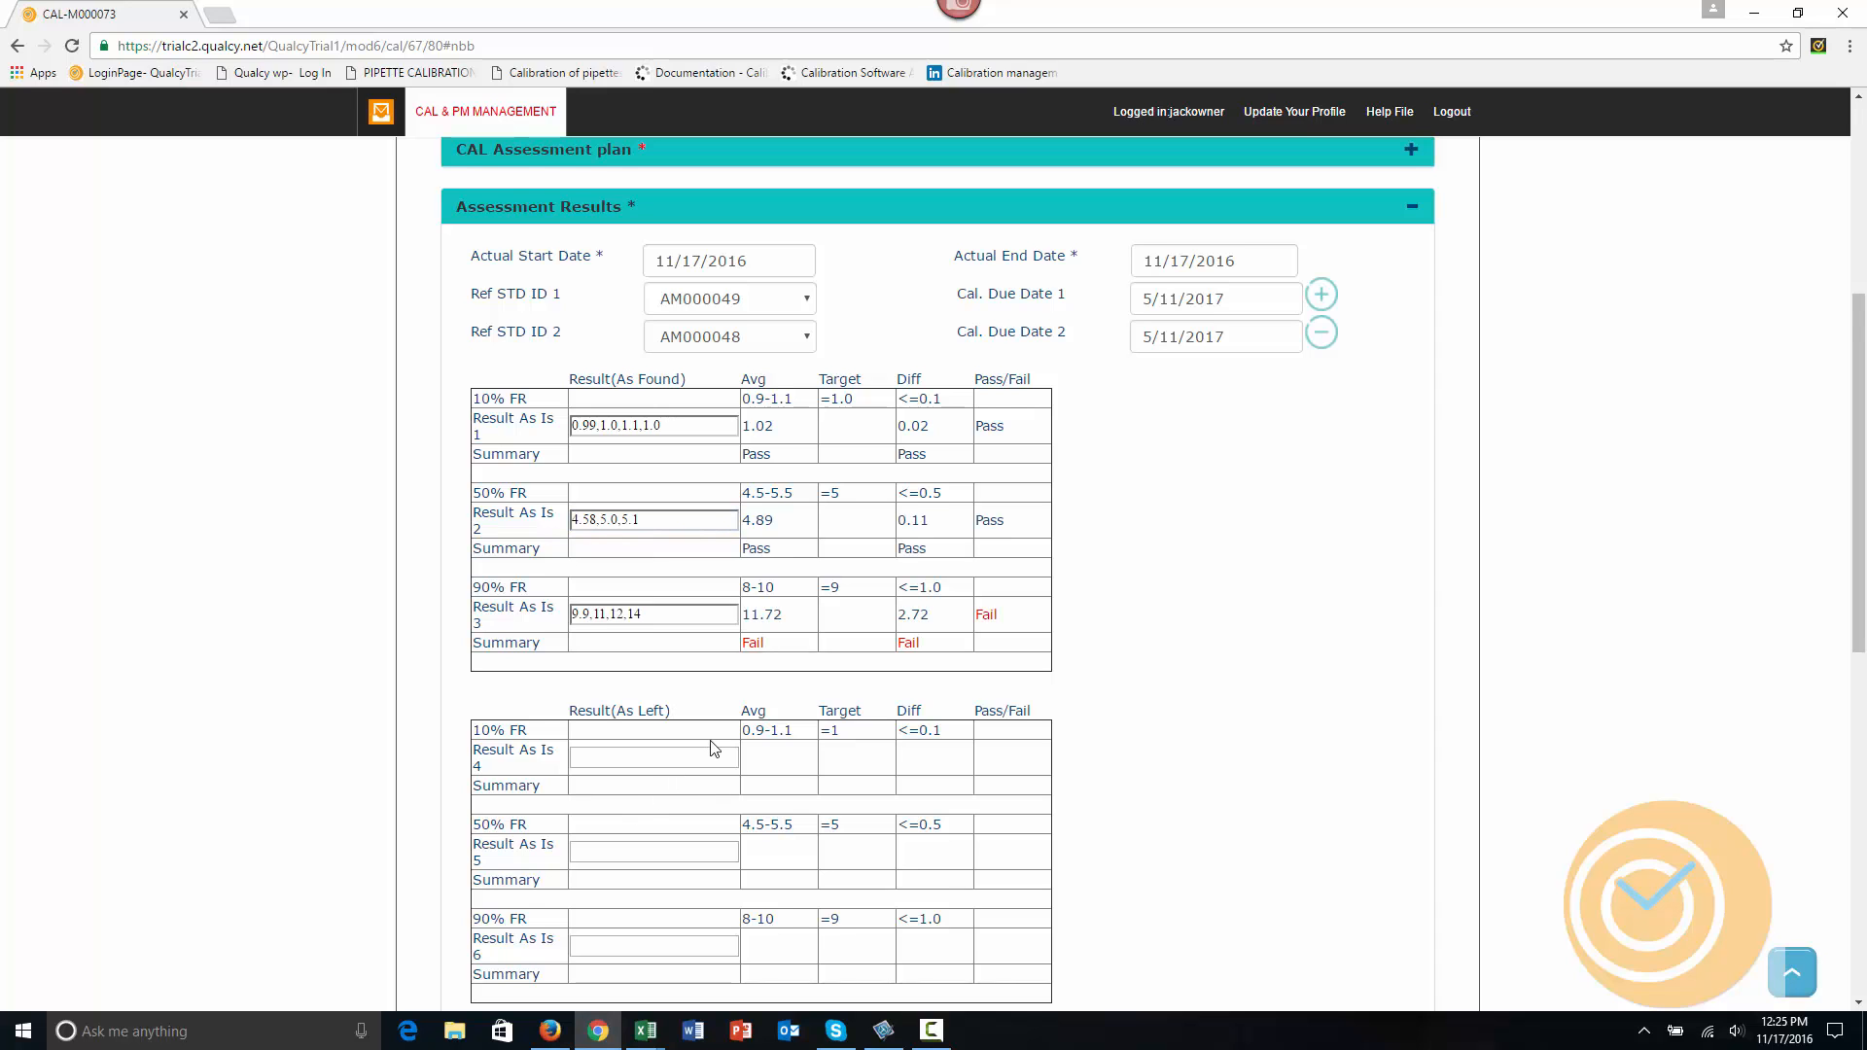
Fill in the as-left readings: 0.99,0.95,0.98,1.0 at 10% FR, 4.5,4.58,5.0 at 50% FR, and 9,9.5,10.1 at 90% FR.
scroll(735, 718, down, 3)
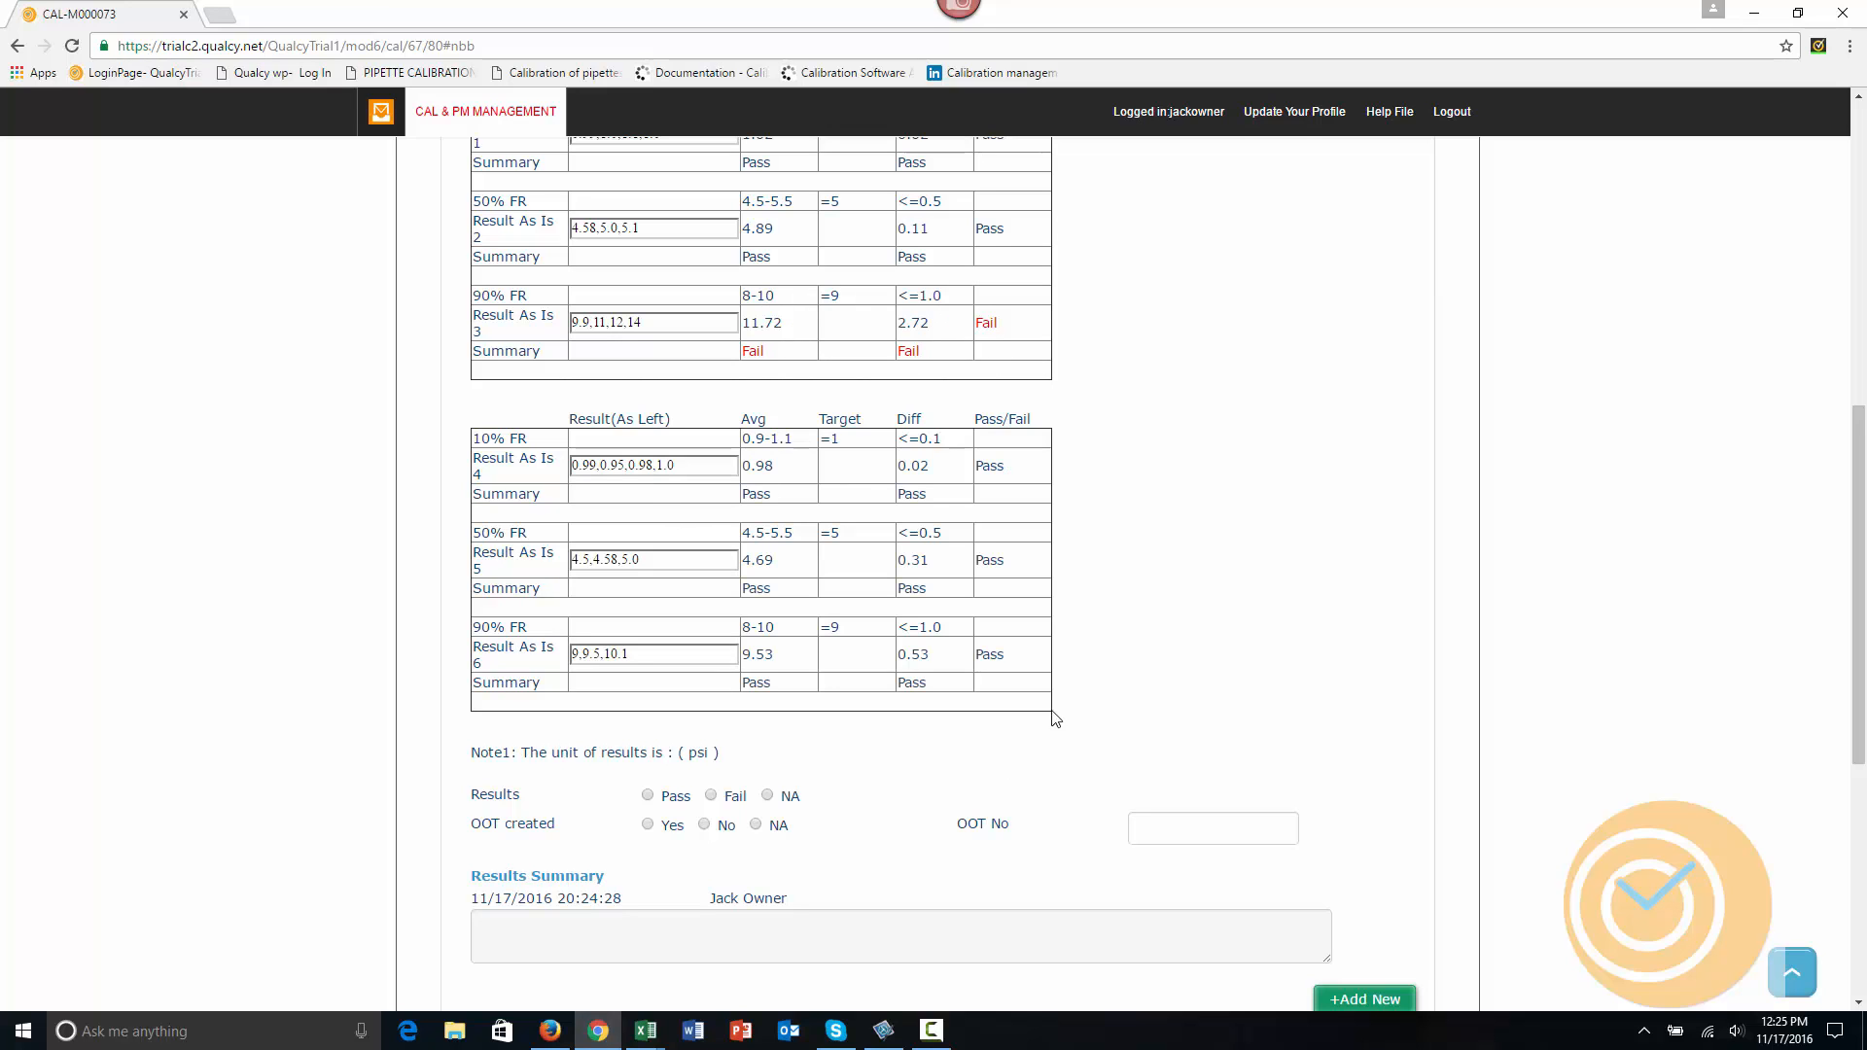
scroll(1061, 710, down, 1)
scroll(1060, 696, down, 1)
Submit the calibration record with the Submit for Review/Close workflow option, signing with the owner's e-signature ID and password.
scroll(1064, 693, up, 2)
scroll(1159, 700, up, 5)
scroll(1160, 701, up, 3)
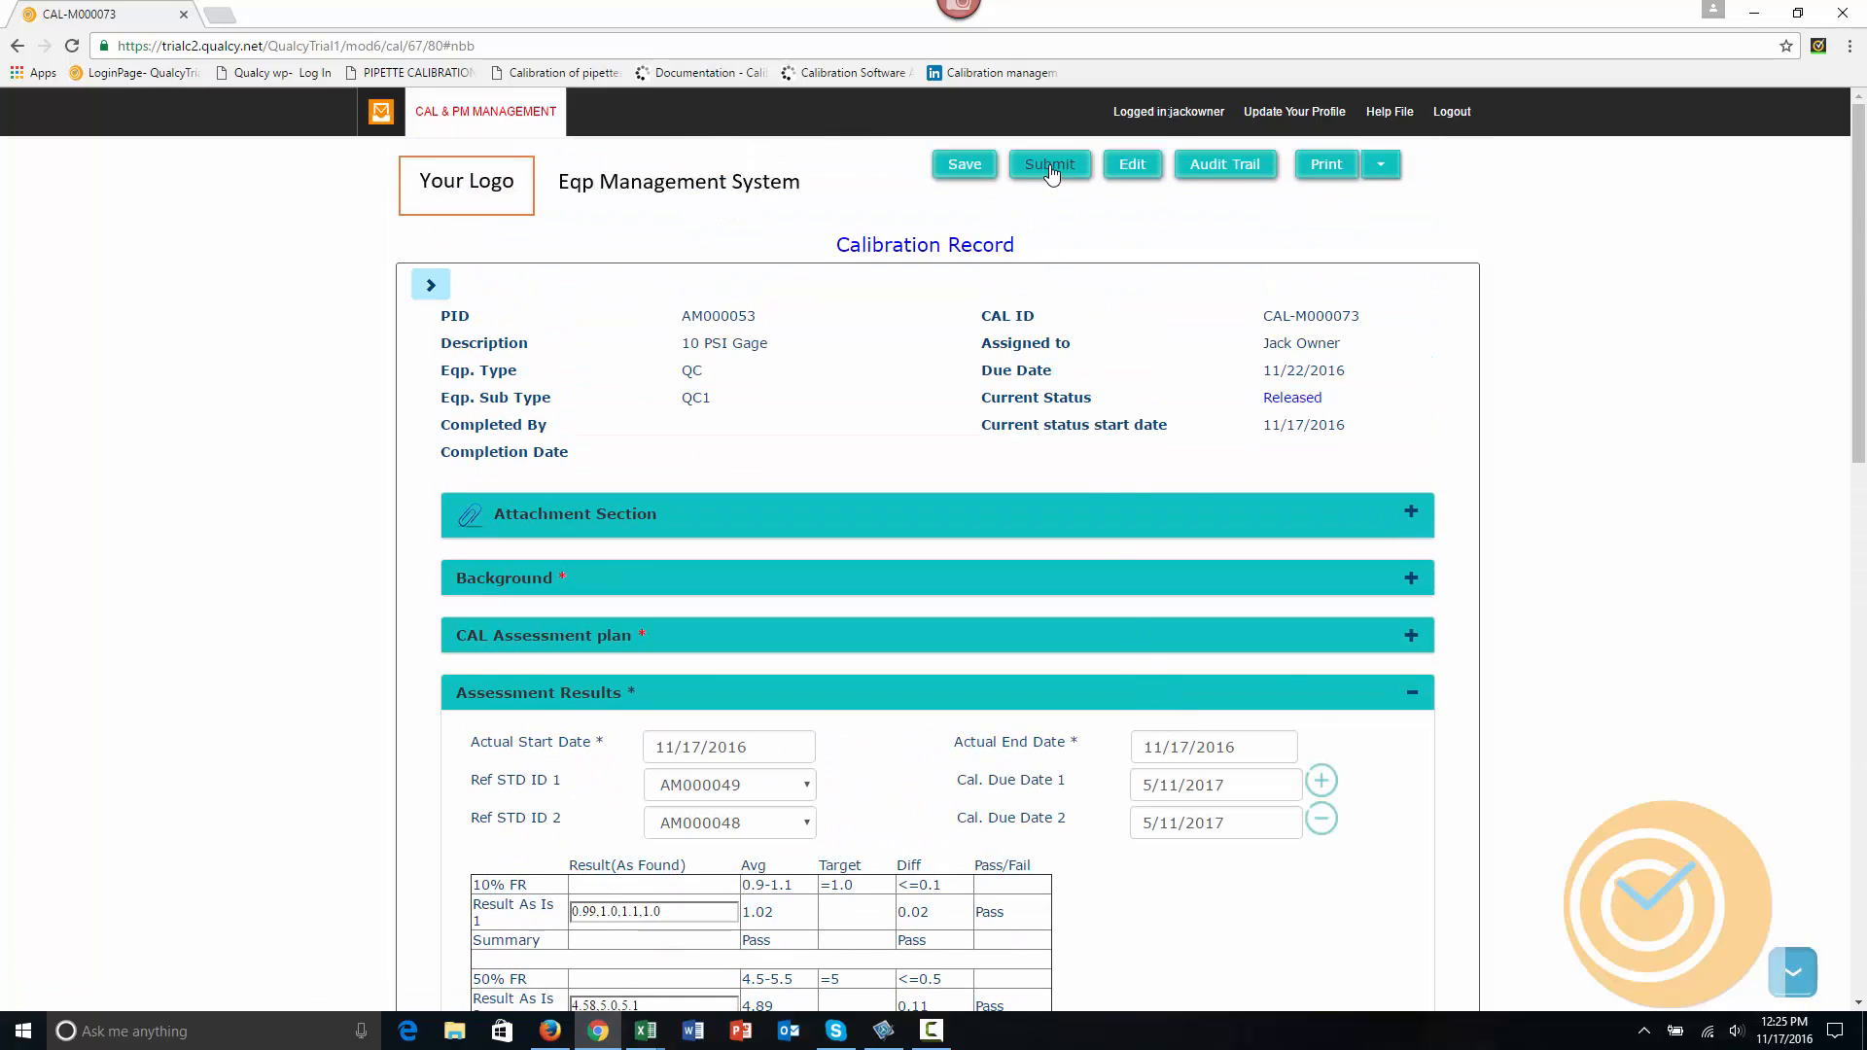
click(1047, 173)
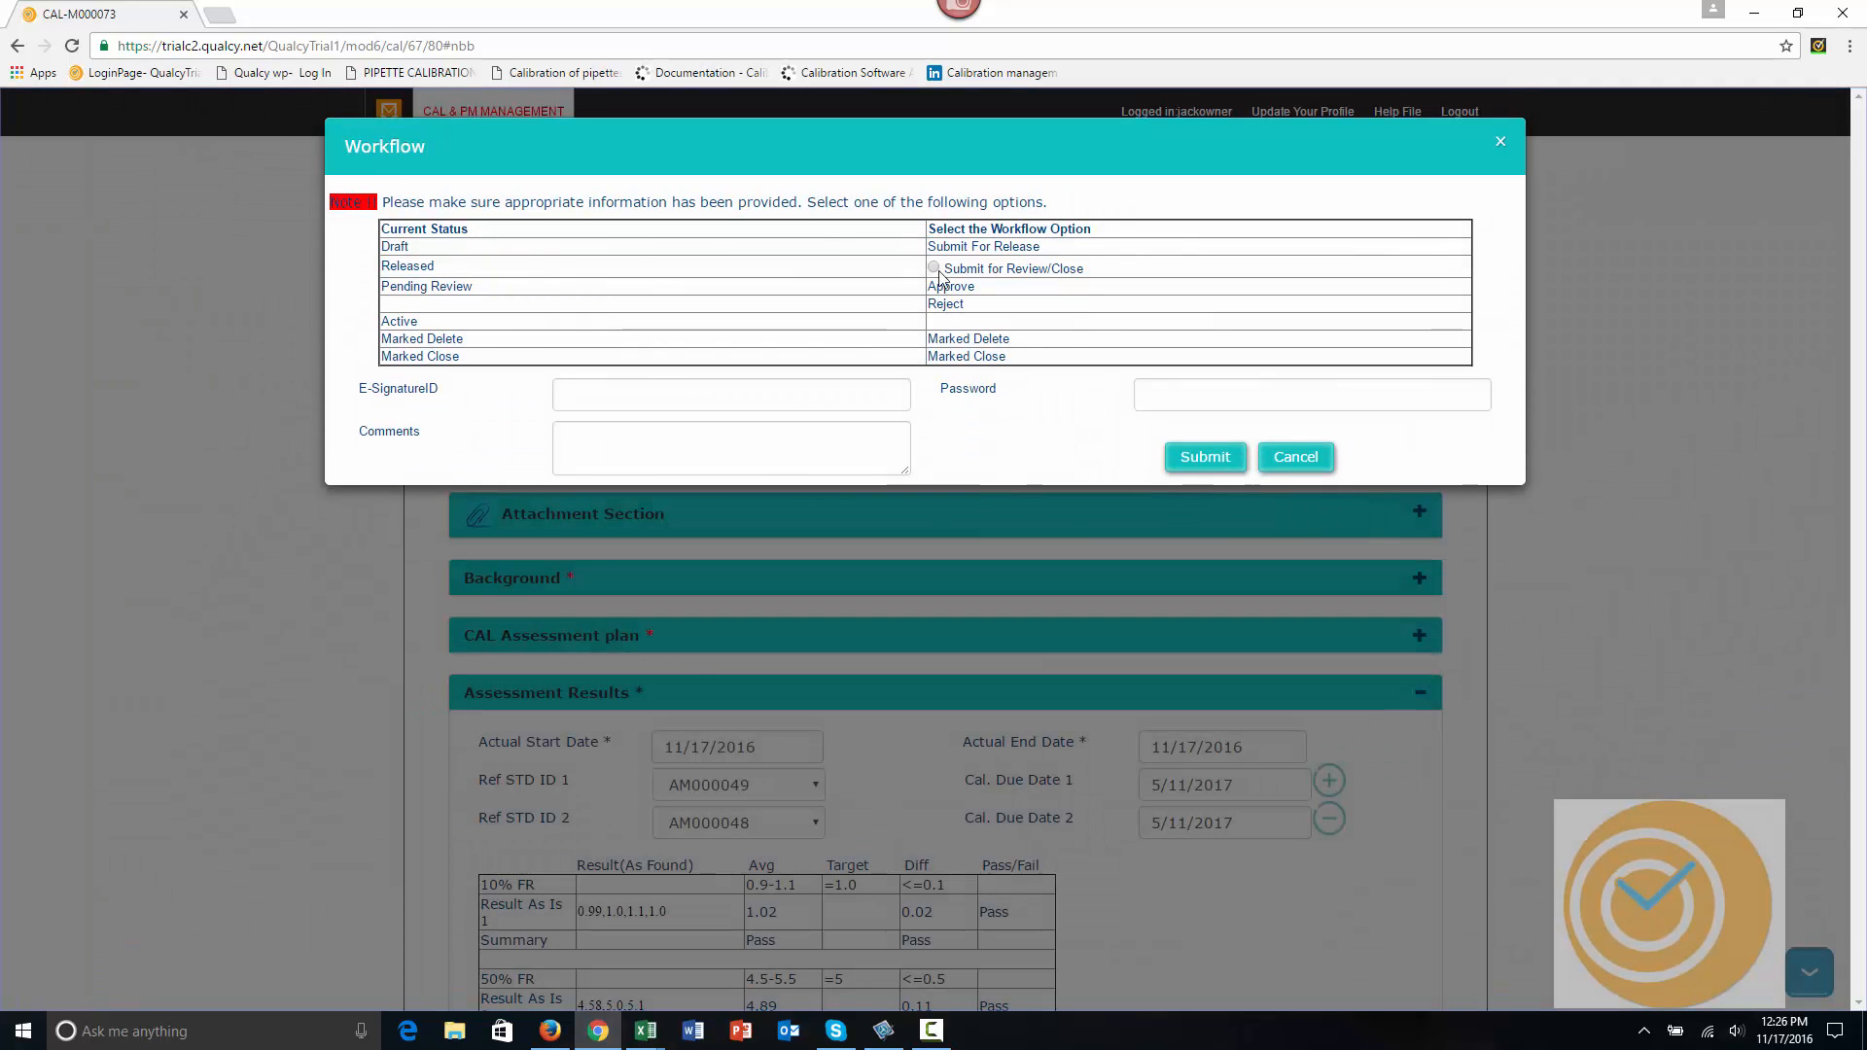
click(806, 396)
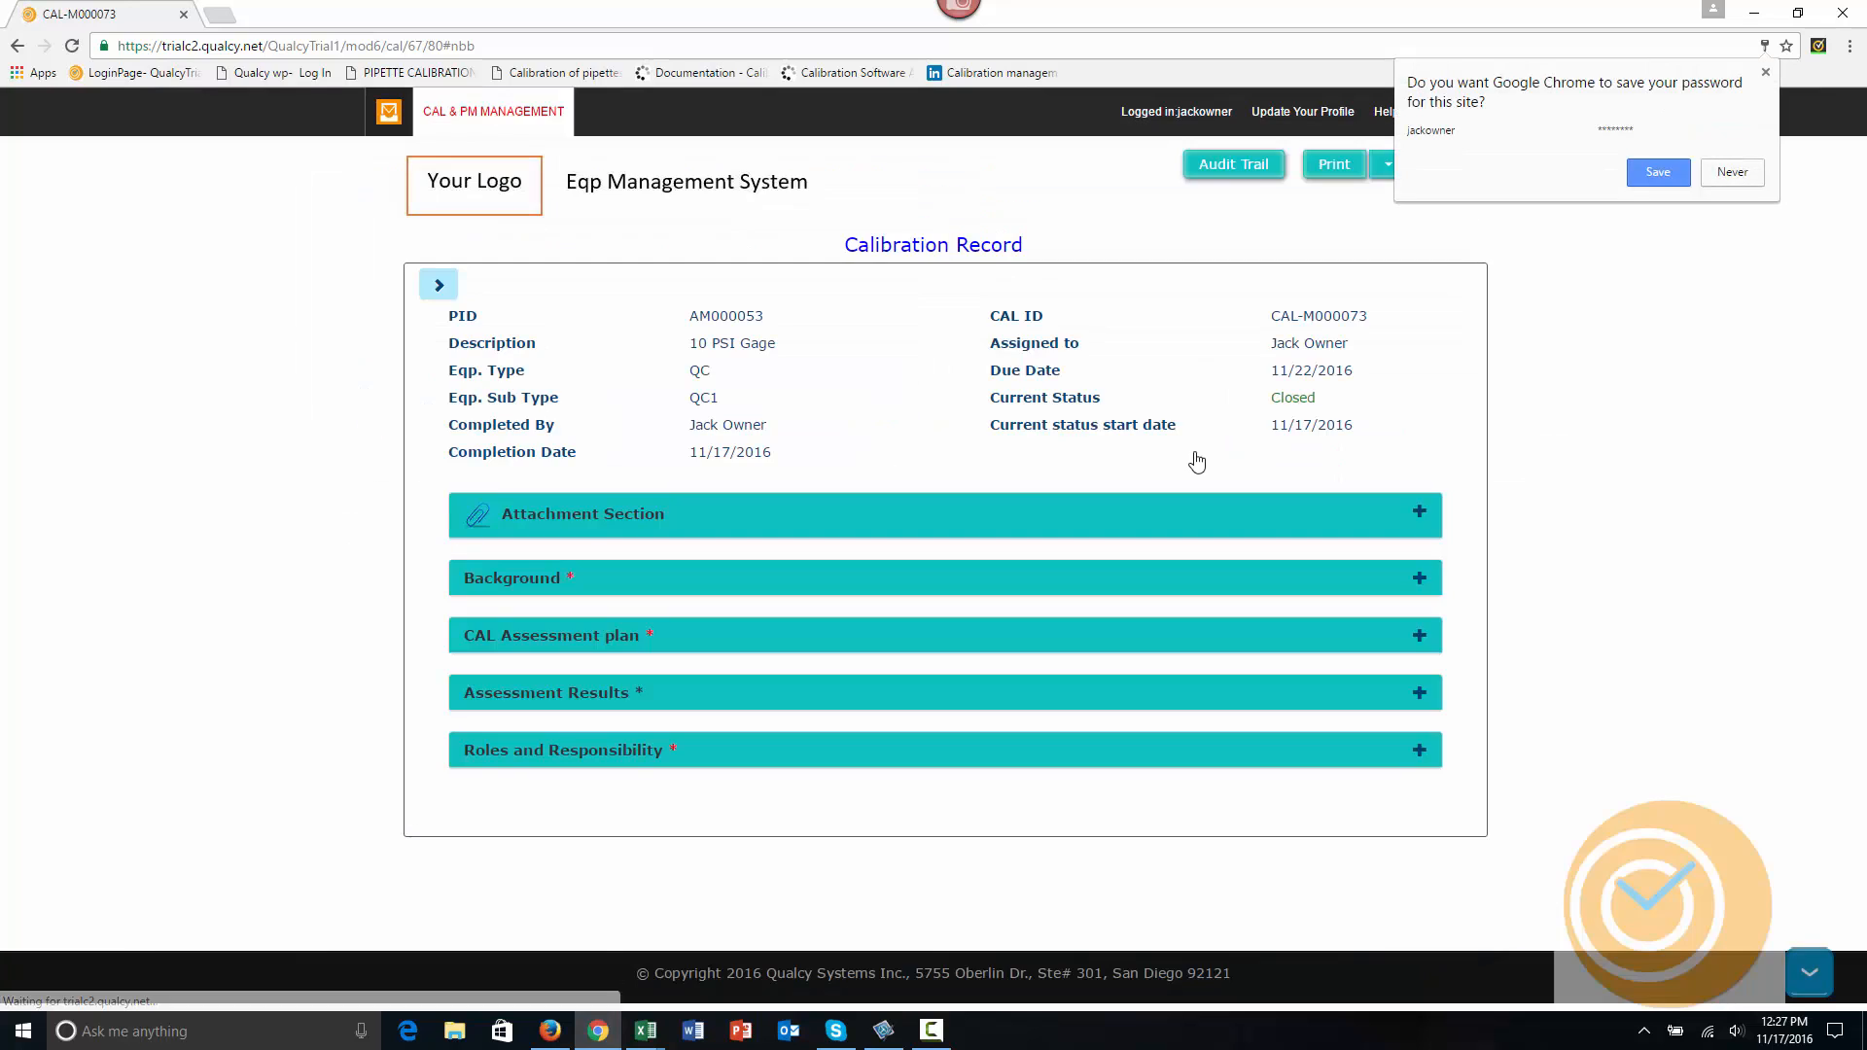
Check the Approval Required setting in the calibration record's Roles and Responsibility section.
click(1001, 757)
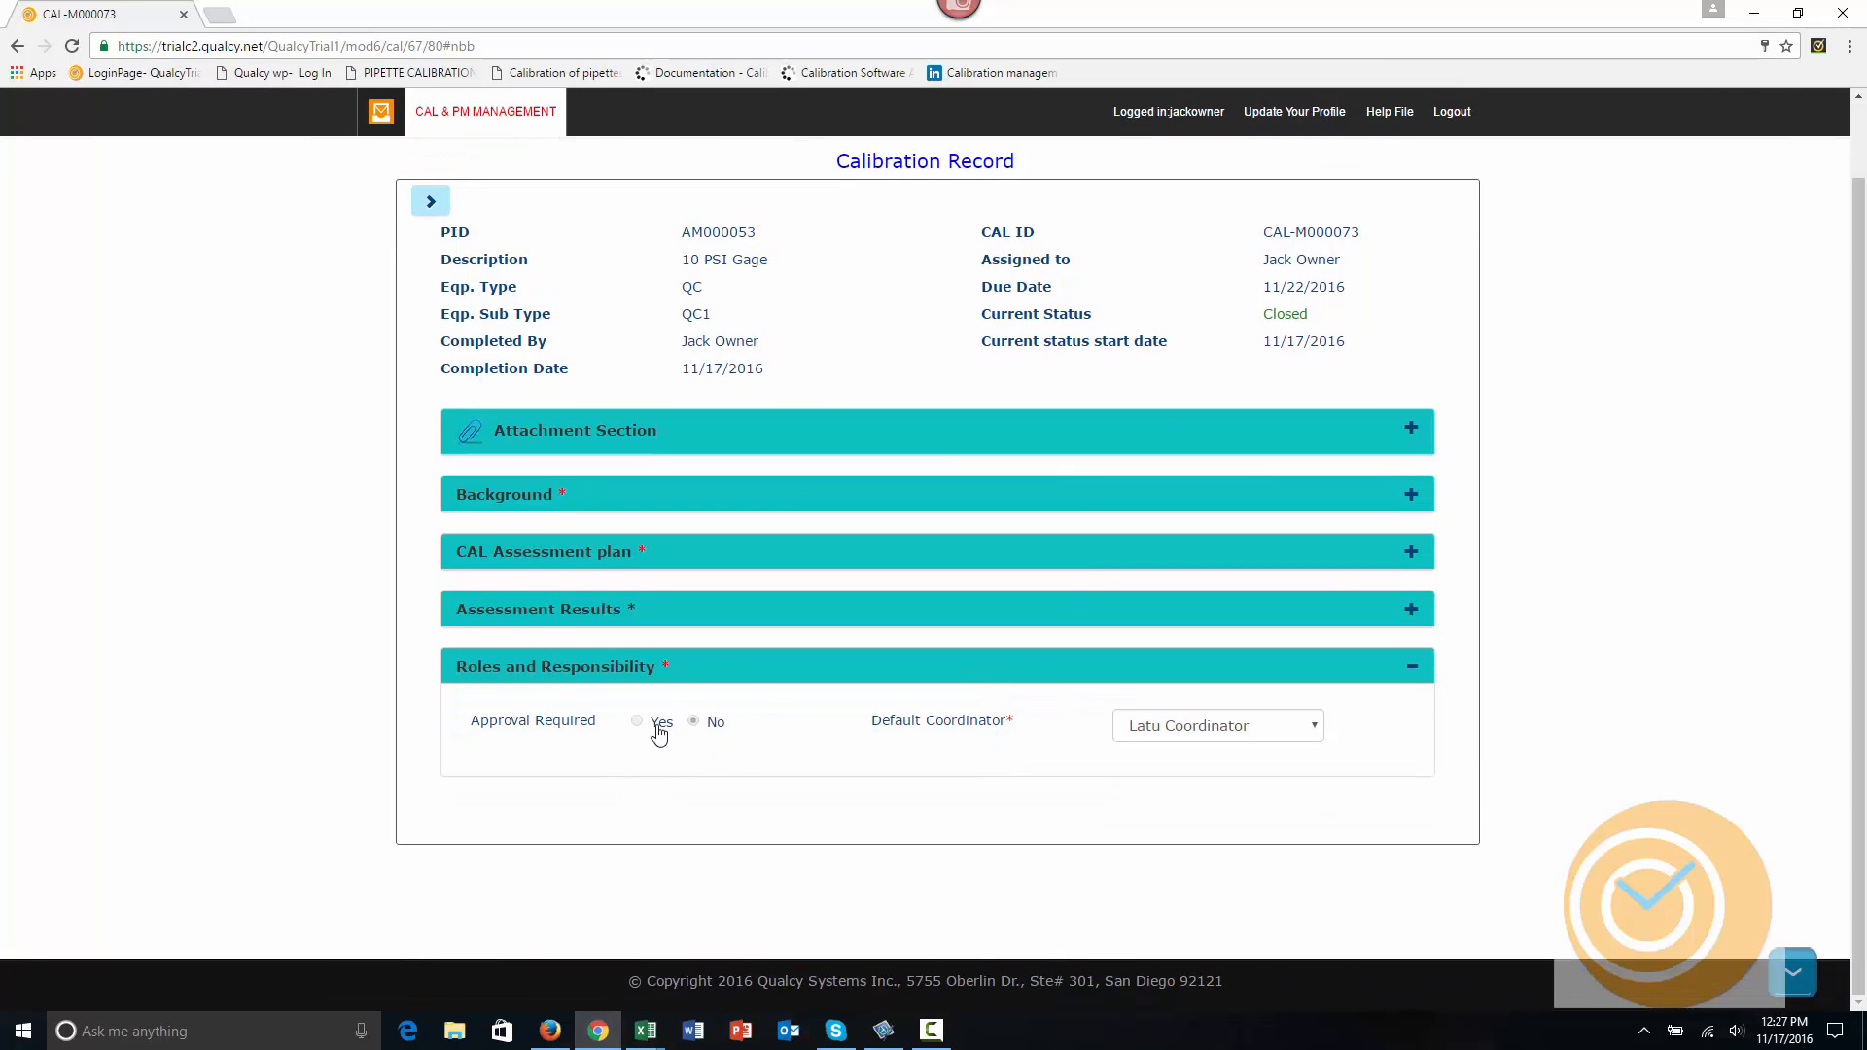
scroll(697, 748, up, 1)
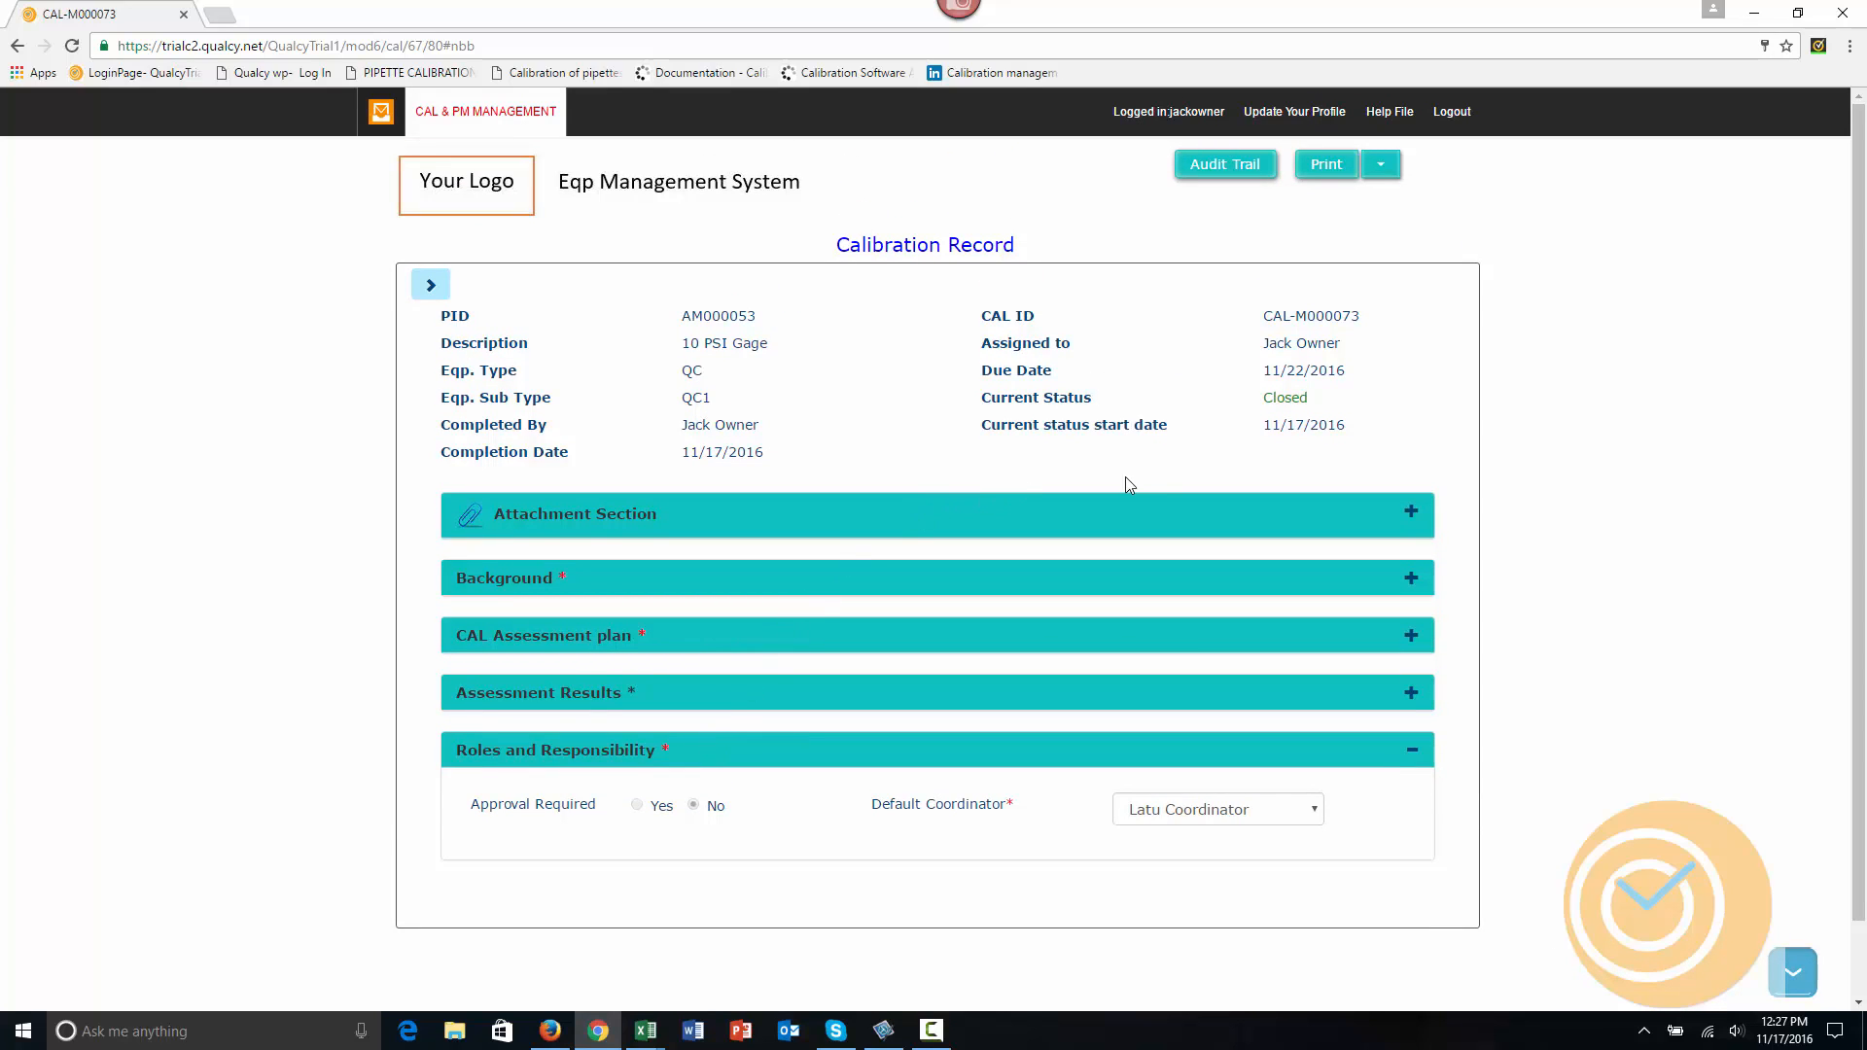
Generate the calibration certificate with the Print2 format and review its reference standards, as-found and as-left data, and notes.
click(1385, 167)
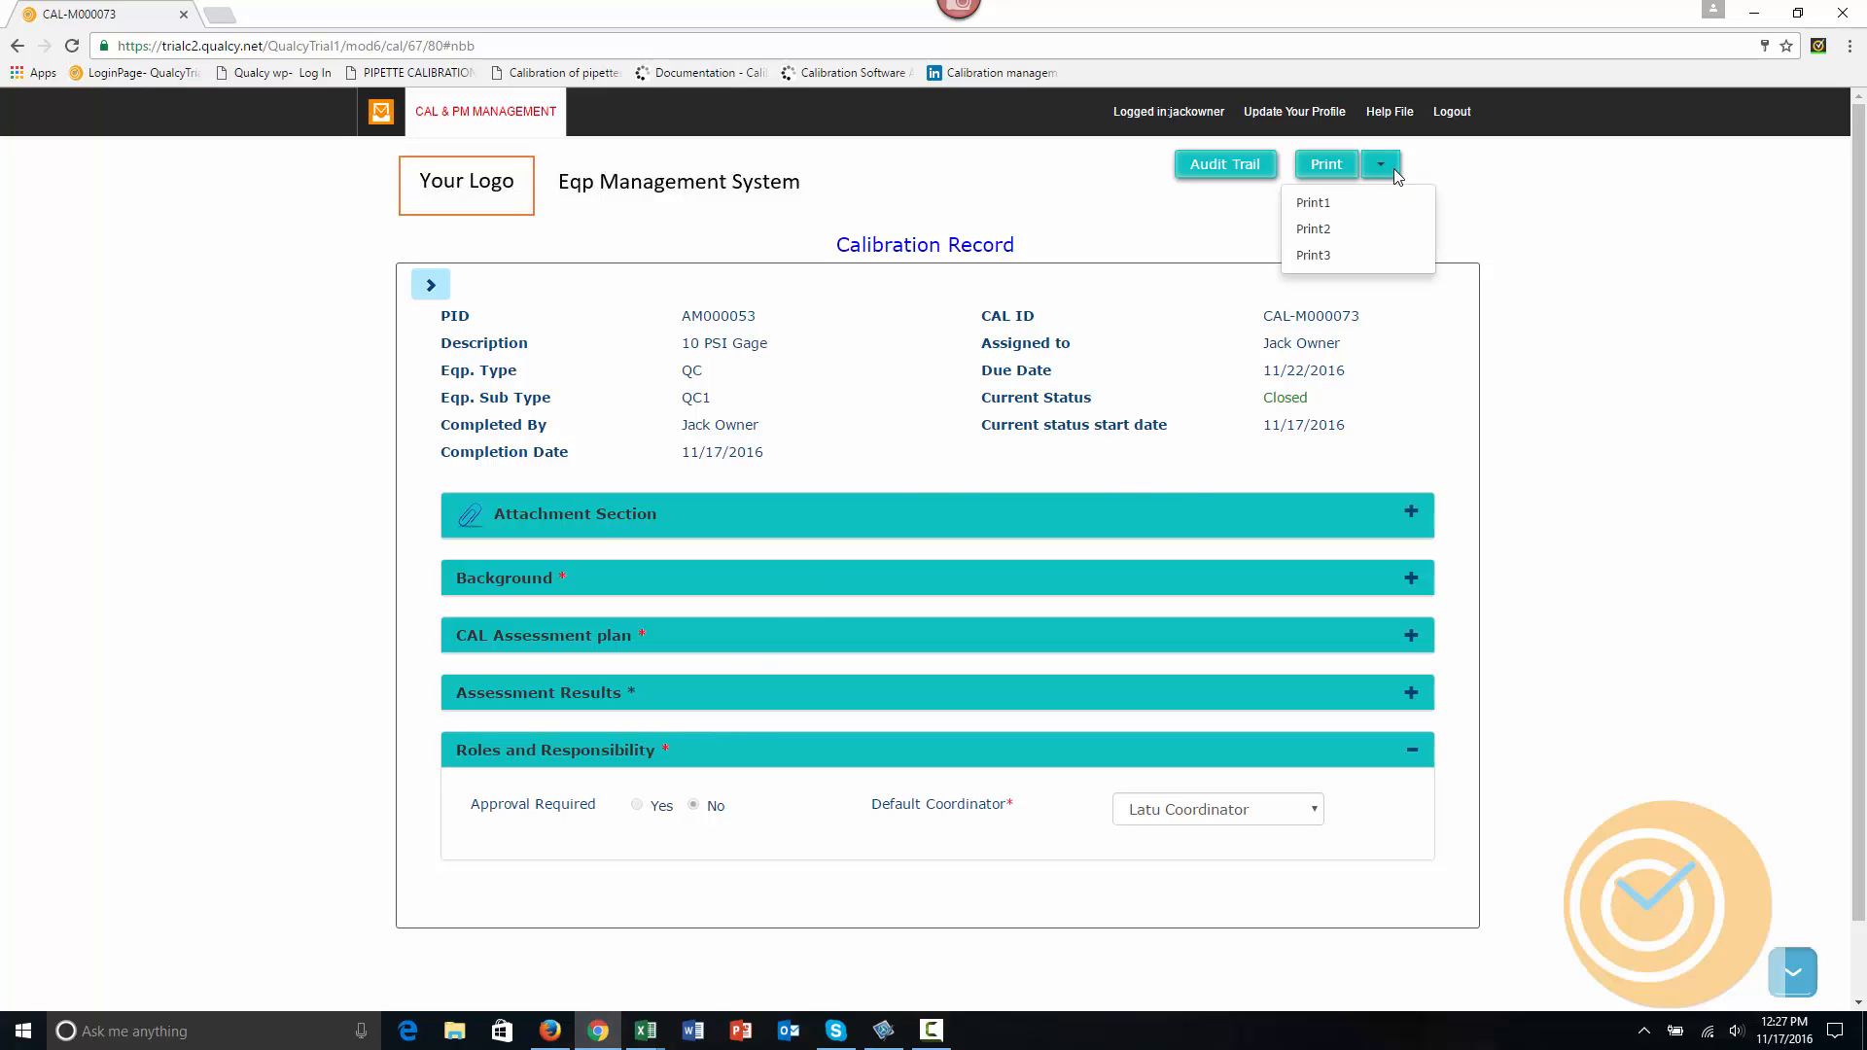
click(1371, 229)
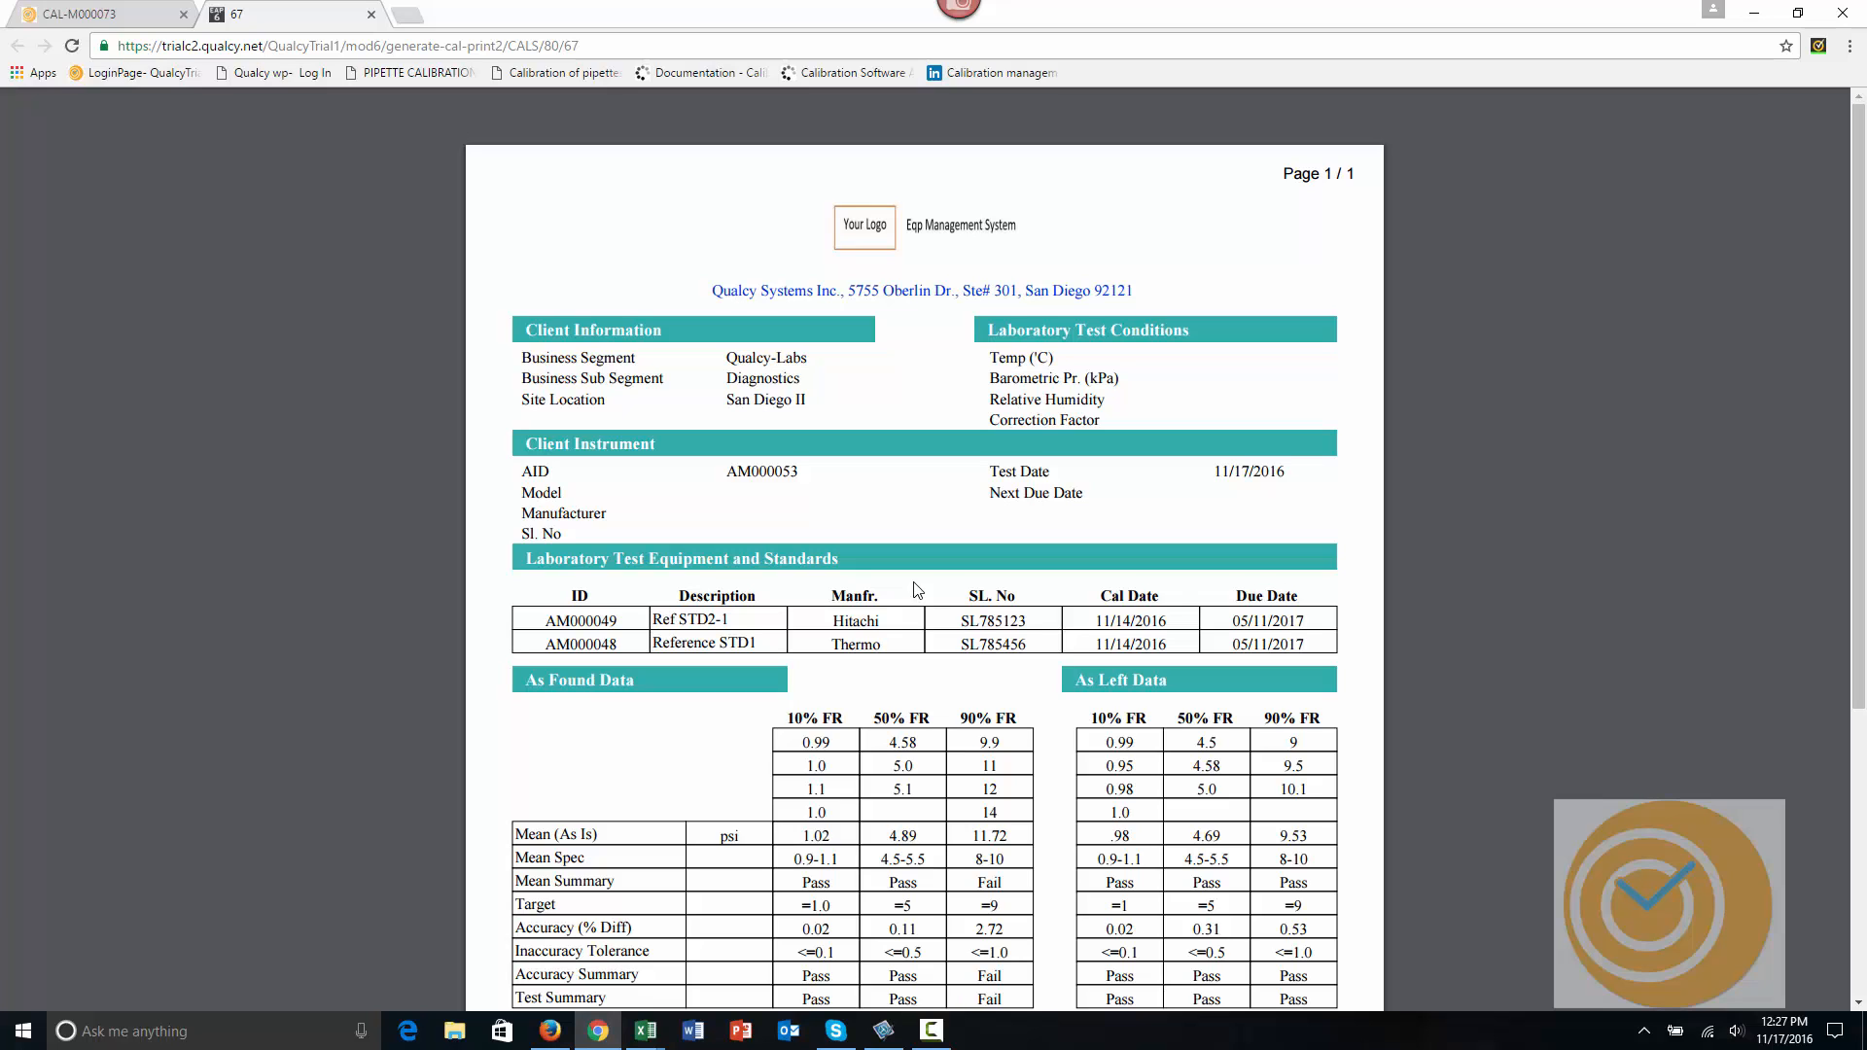
scroll(915, 588, down, 5)
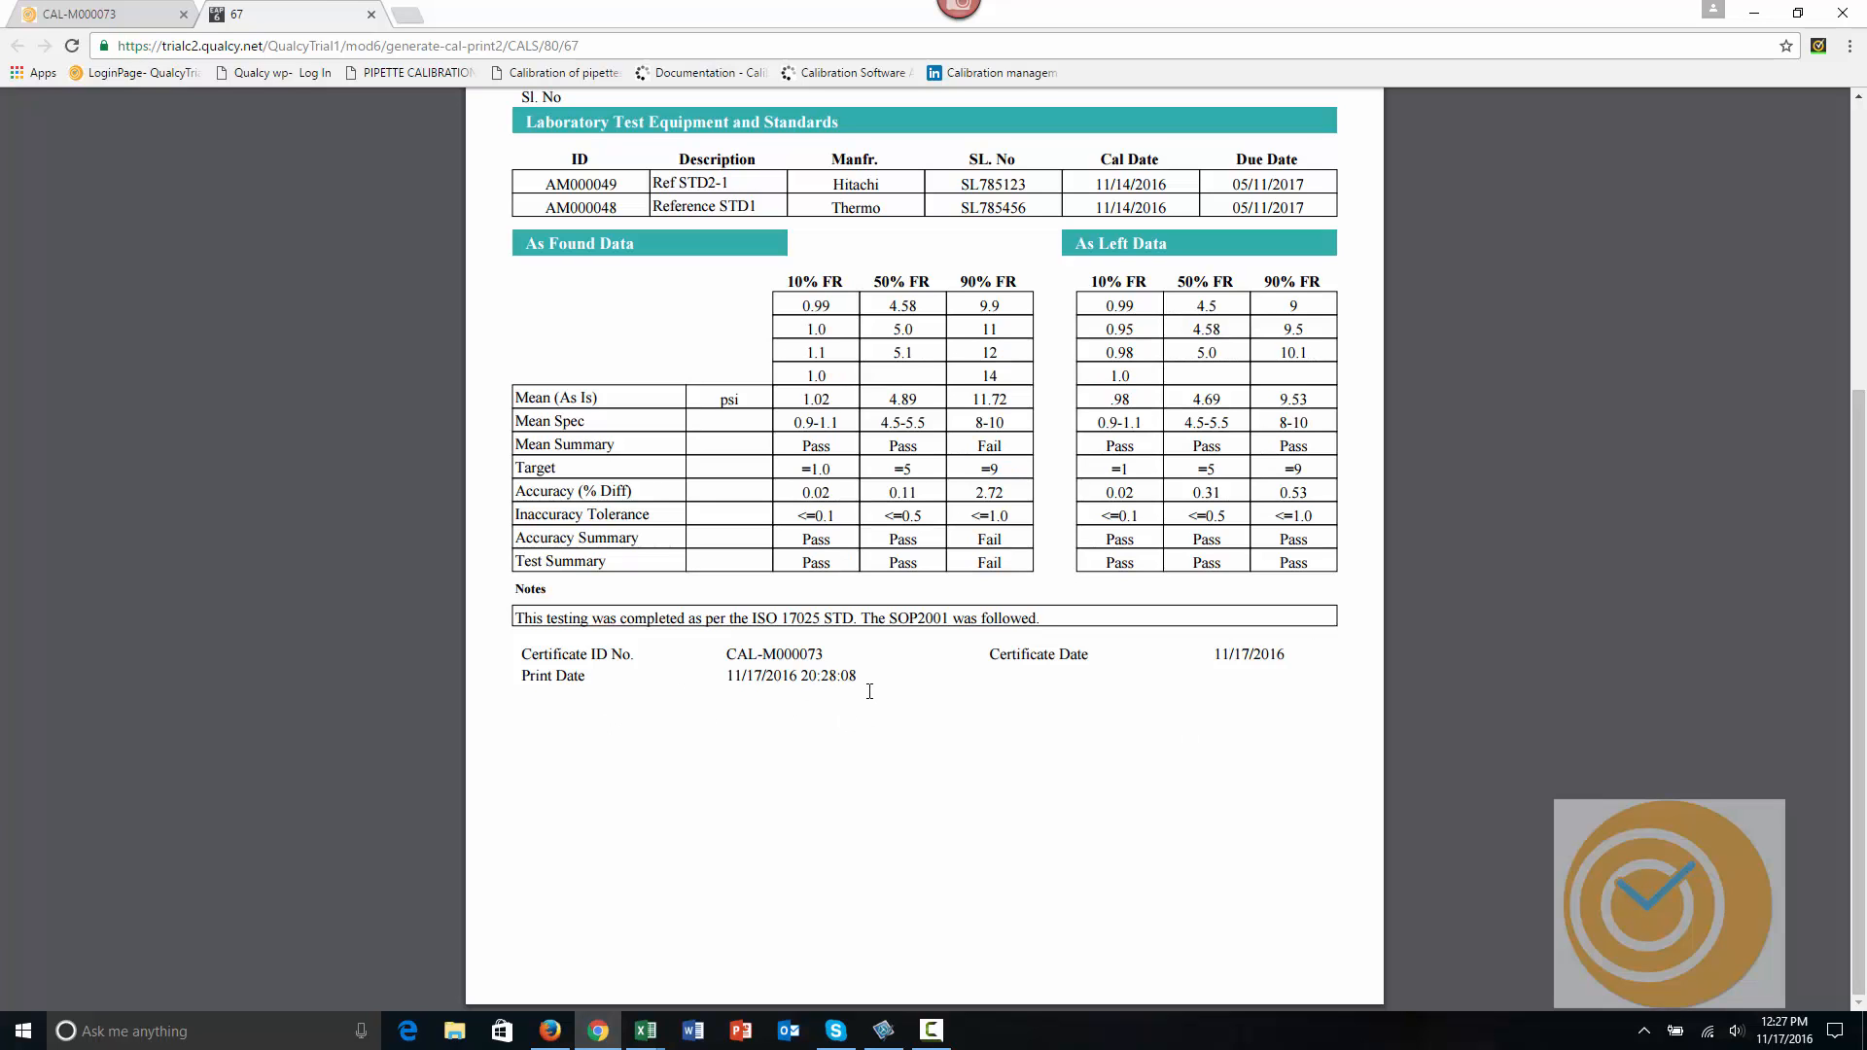
scroll(870, 692, up, 5)
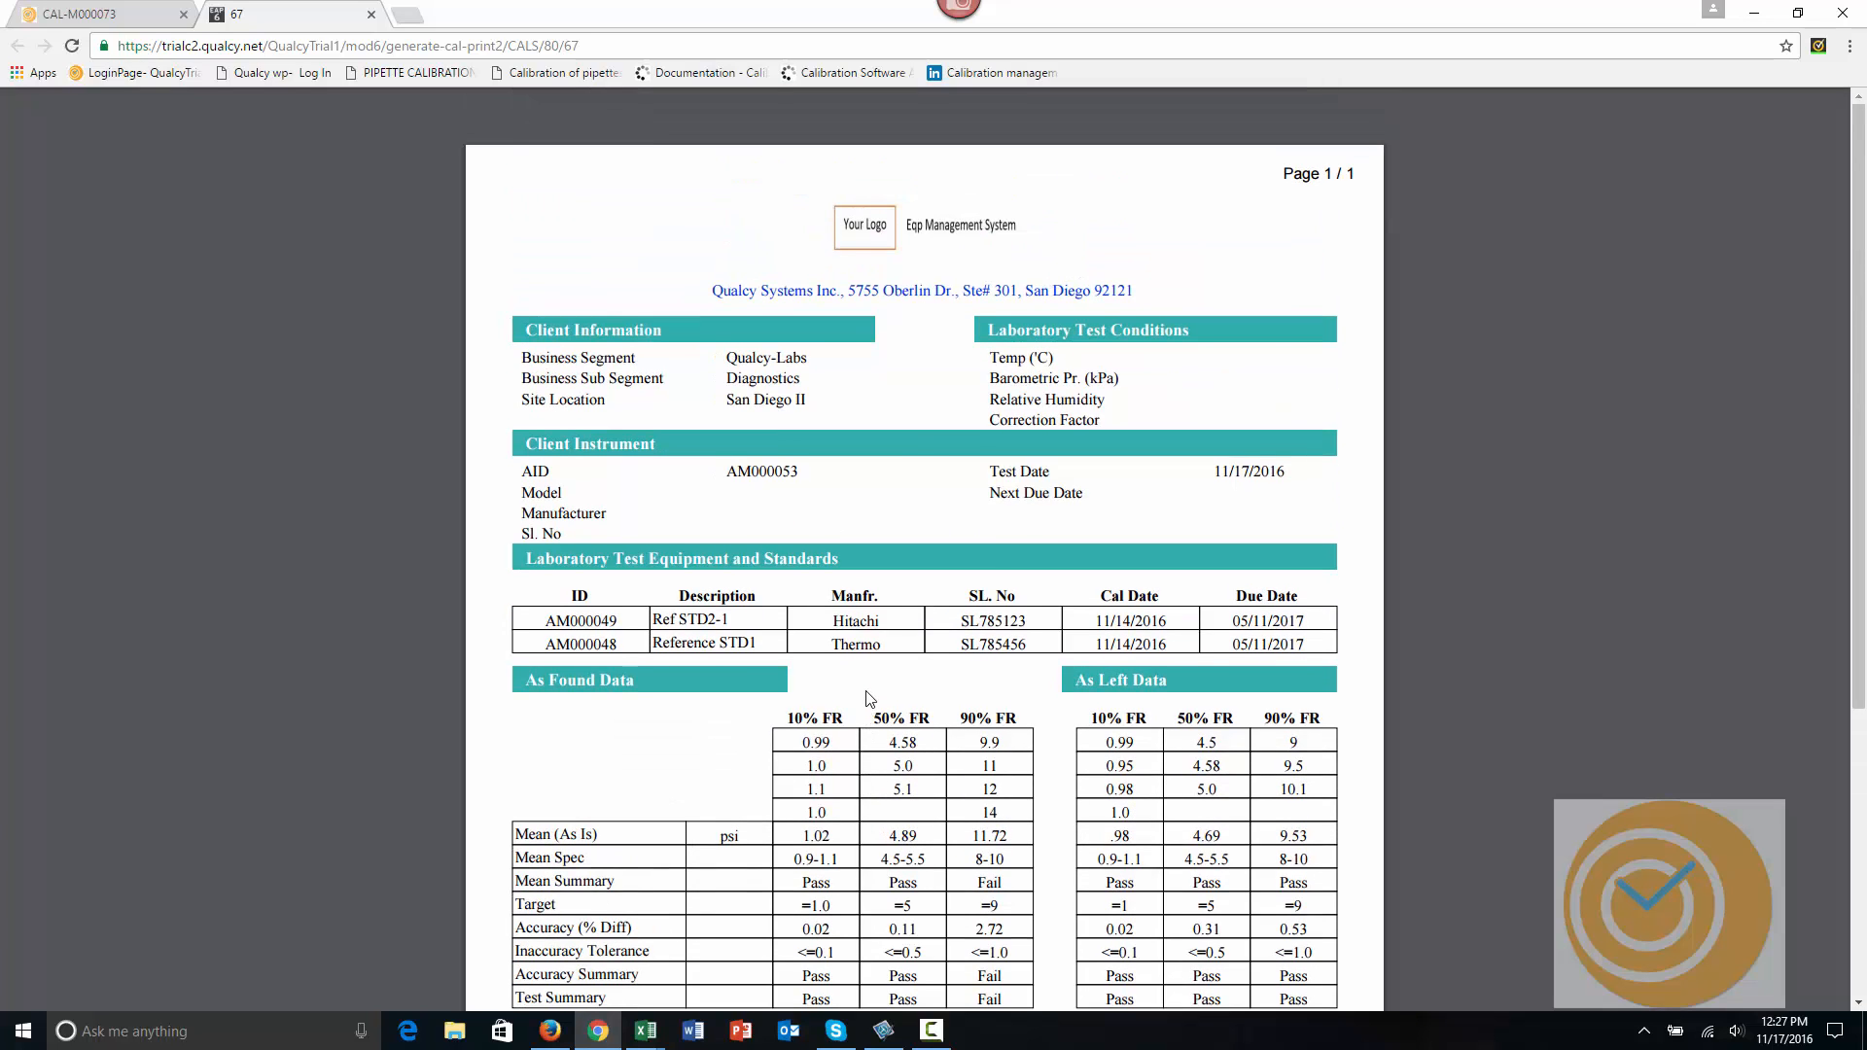